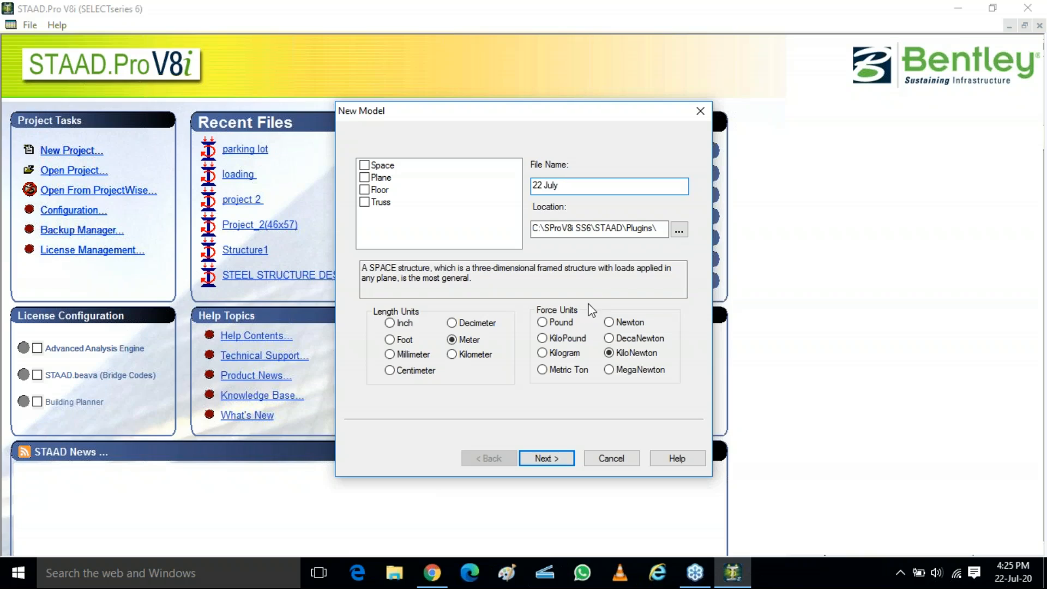
# Step: Create a new Space model named 22 July in metres and kilonewtons, starting with Add Beam
pyautogui.click(364, 164)
pyautogui.click(582, 186)
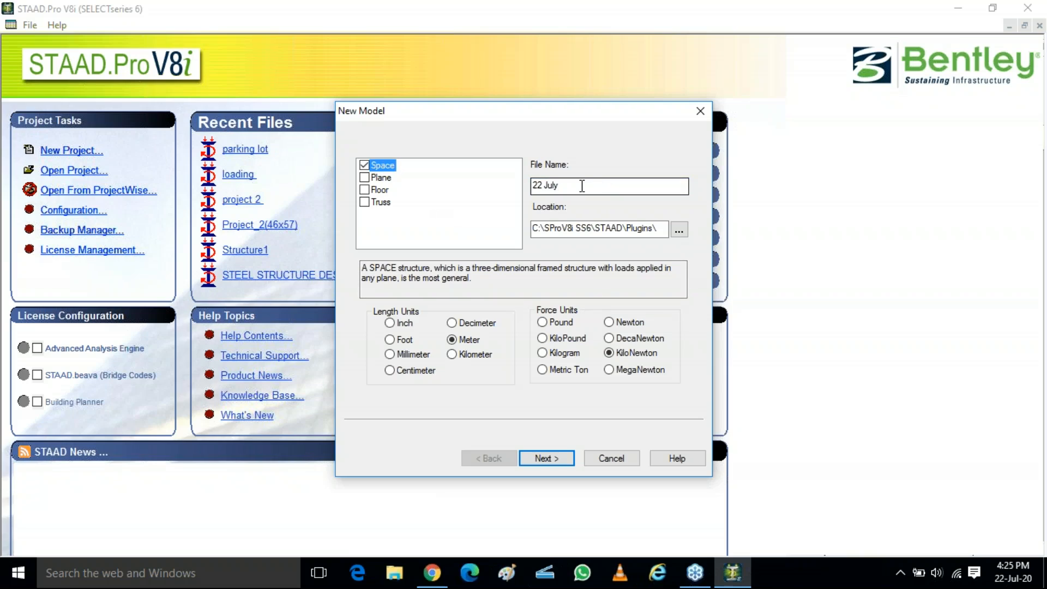
pyautogui.click(541, 459)
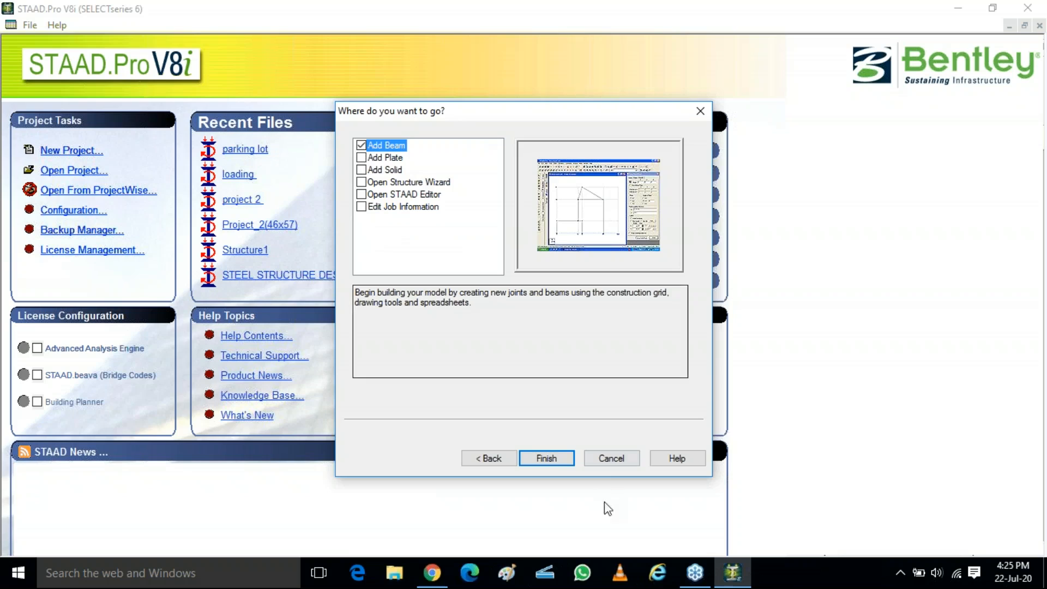
pyautogui.click(548, 460)
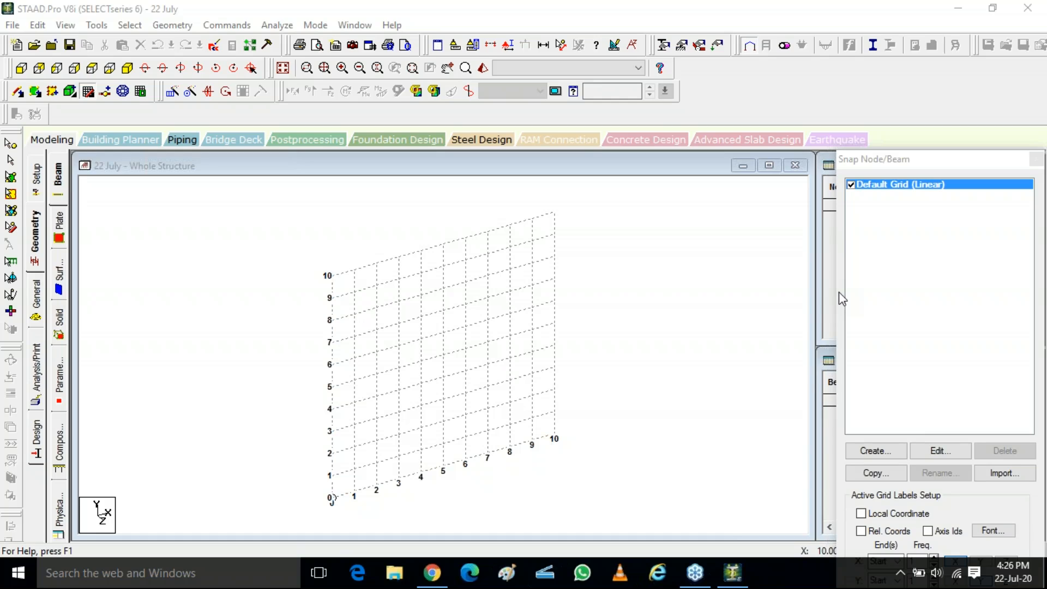
pyautogui.press('XF86AudioRaiseVolume')
pyautogui.press('XF86AudioRaiseVolume')
pyautogui.press('XF86AudioRaiseVolume')
pyautogui.press('XF86AudioRaiseVolume')
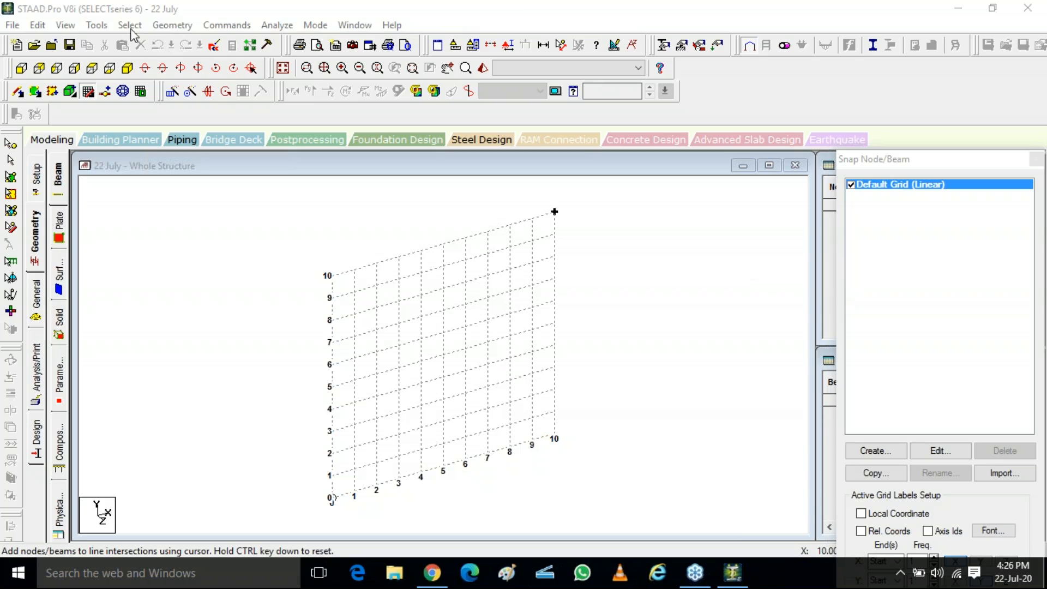
pyautogui.click(95, 25)
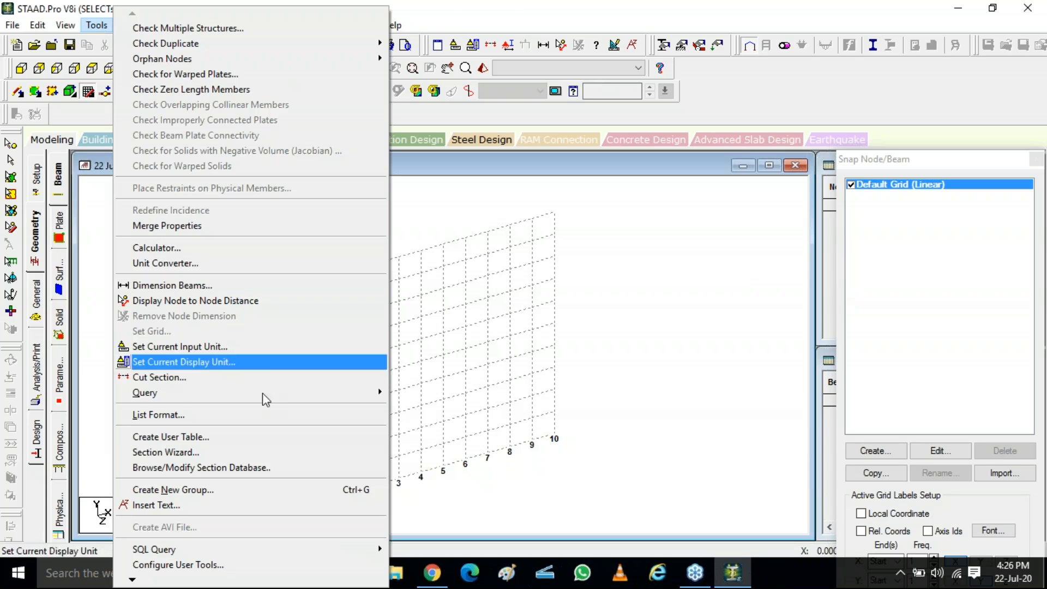
pyautogui.click(183, 268)
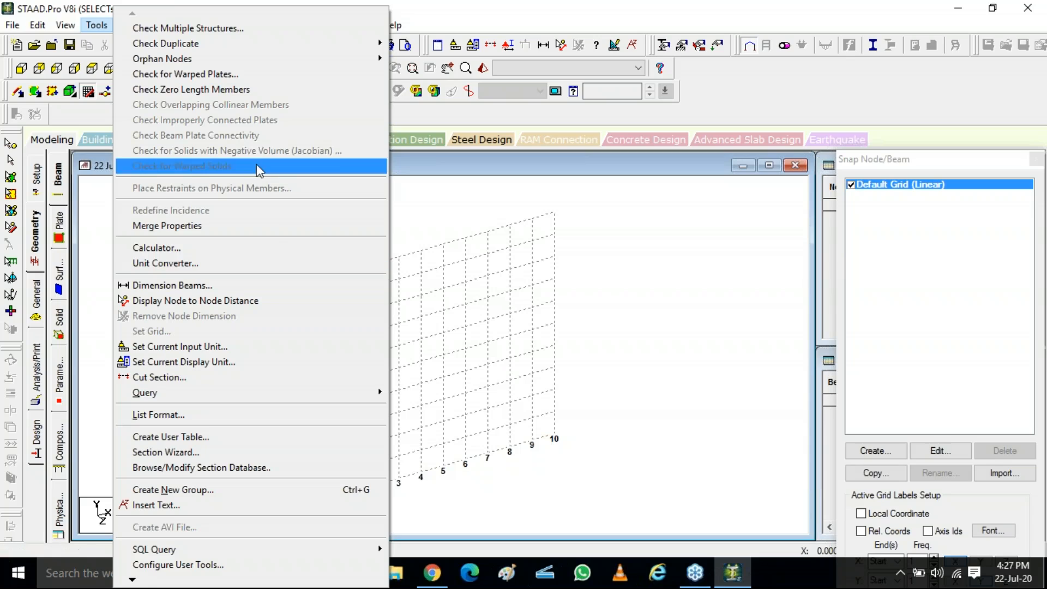
pyautogui.click(603, 285)
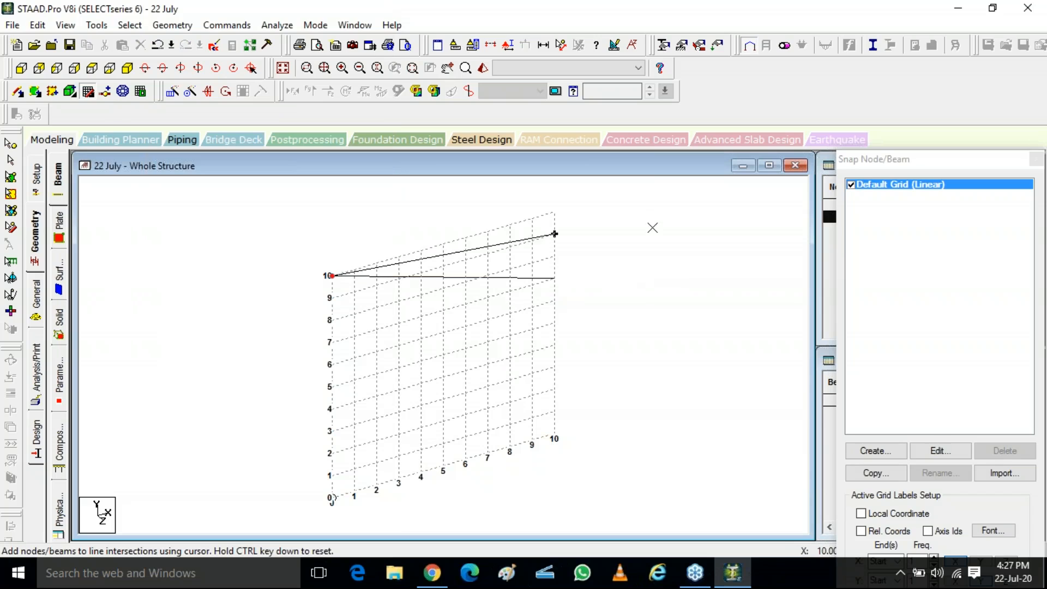
pyautogui.press('Escape')
# Step: Launch STAAD.Pro CONNECT Edition, accept the STAAD.Pro licence and dismiss the CONNECT Advisor notice
pyautogui.click(18, 573)
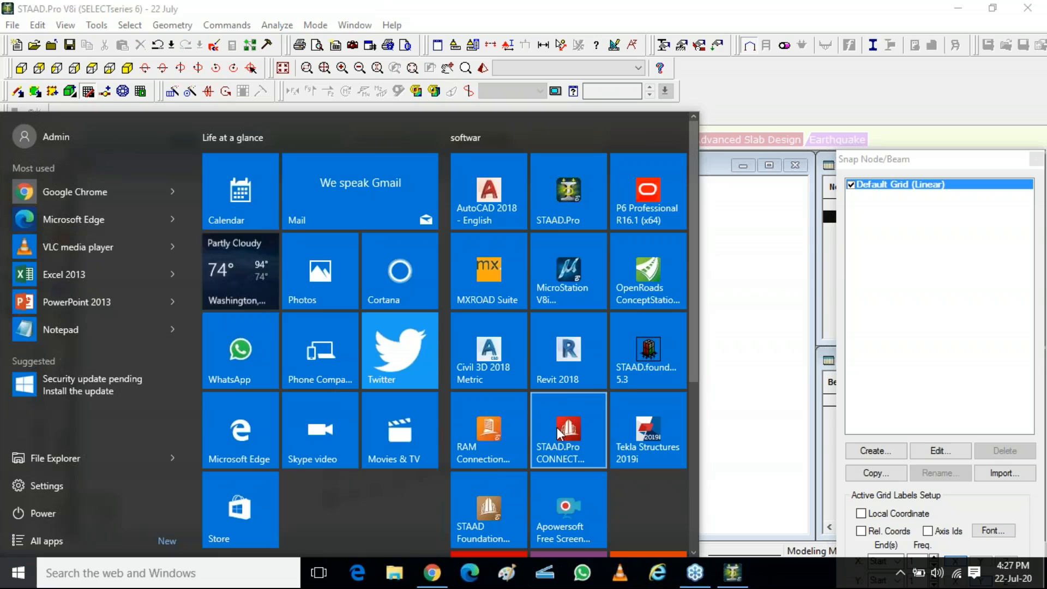
pyautogui.click(559, 433)
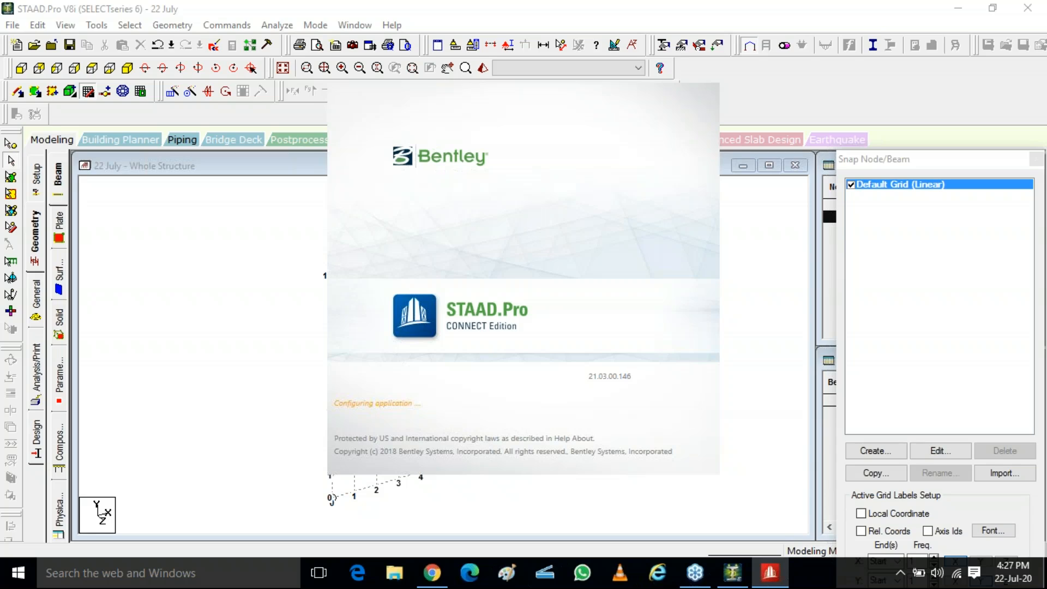
pyautogui.press('ctrl')
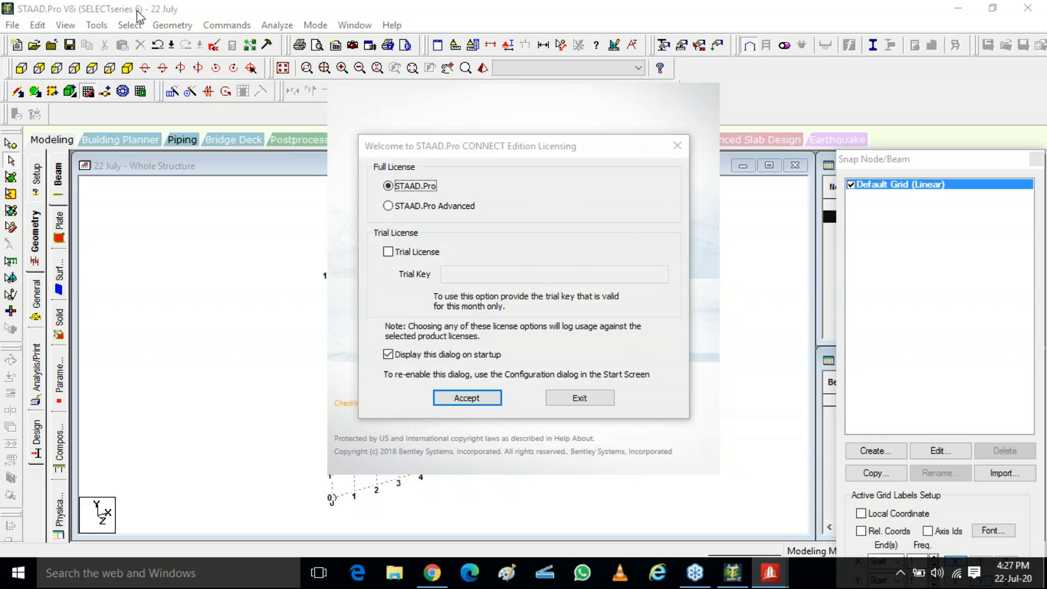
pyautogui.click(468, 399)
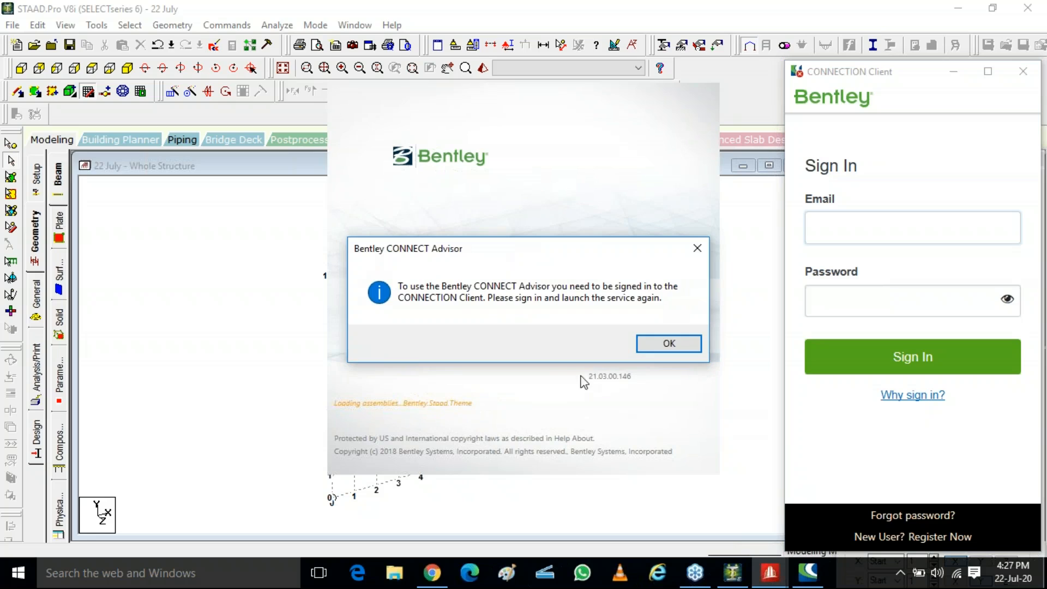
pyautogui.click(688, 345)
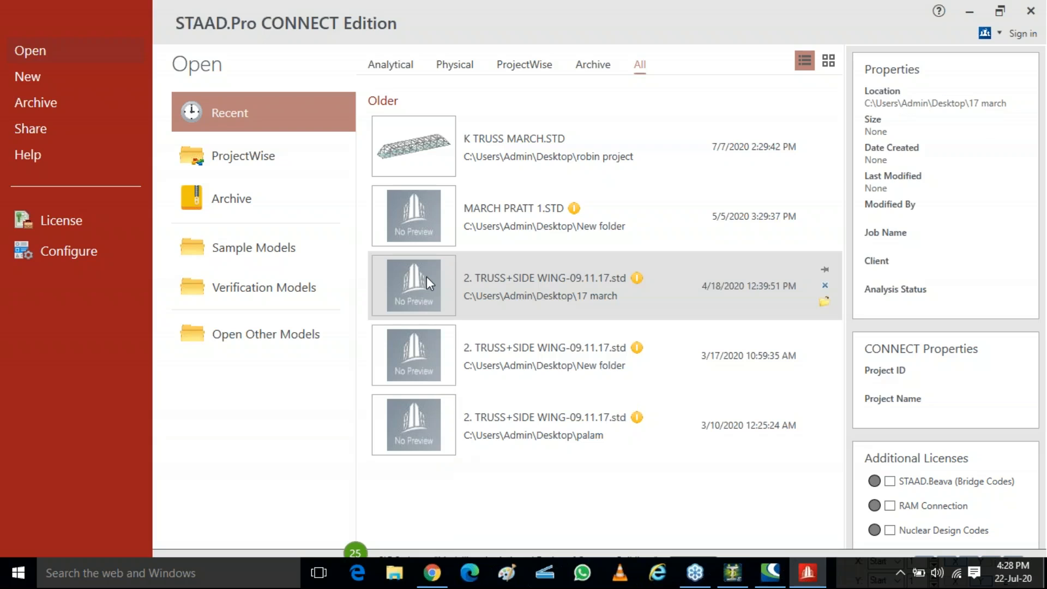
# Step: Remove the missing truss model files from the recent files list
pyautogui.click(427, 276)
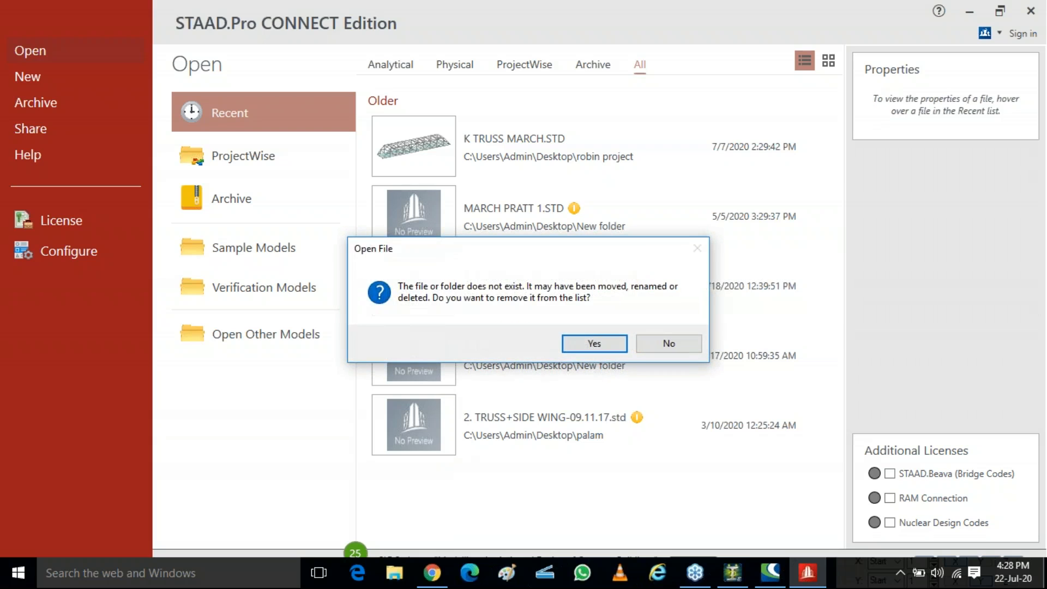
pyautogui.click(586, 349)
pyautogui.click(411, 355)
pyautogui.click(595, 343)
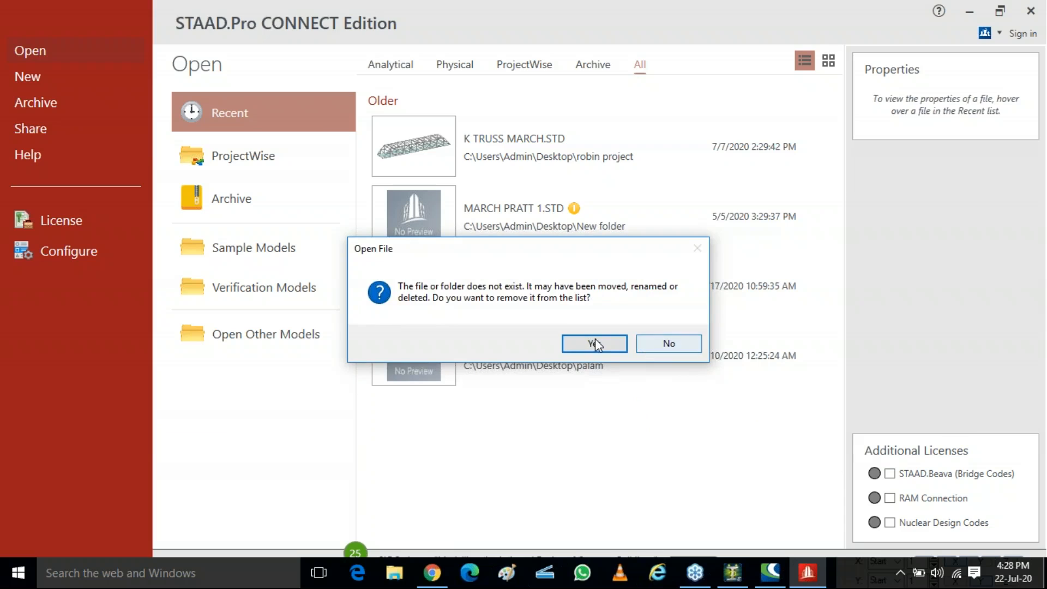
pyautogui.click(411, 260)
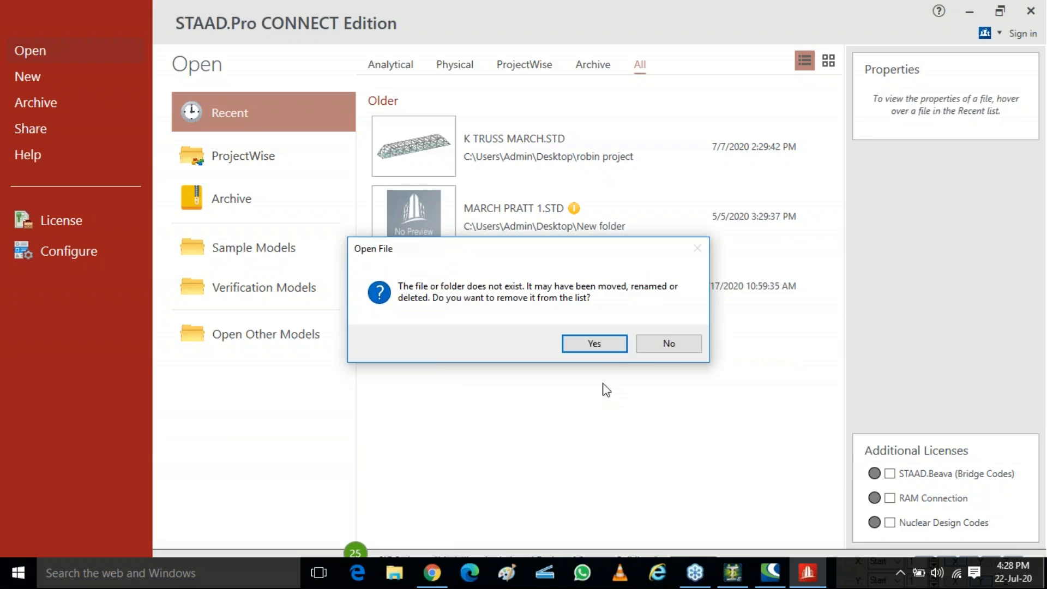
pyautogui.click(614, 345)
pyautogui.click(424, 215)
pyautogui.click(603, 342)
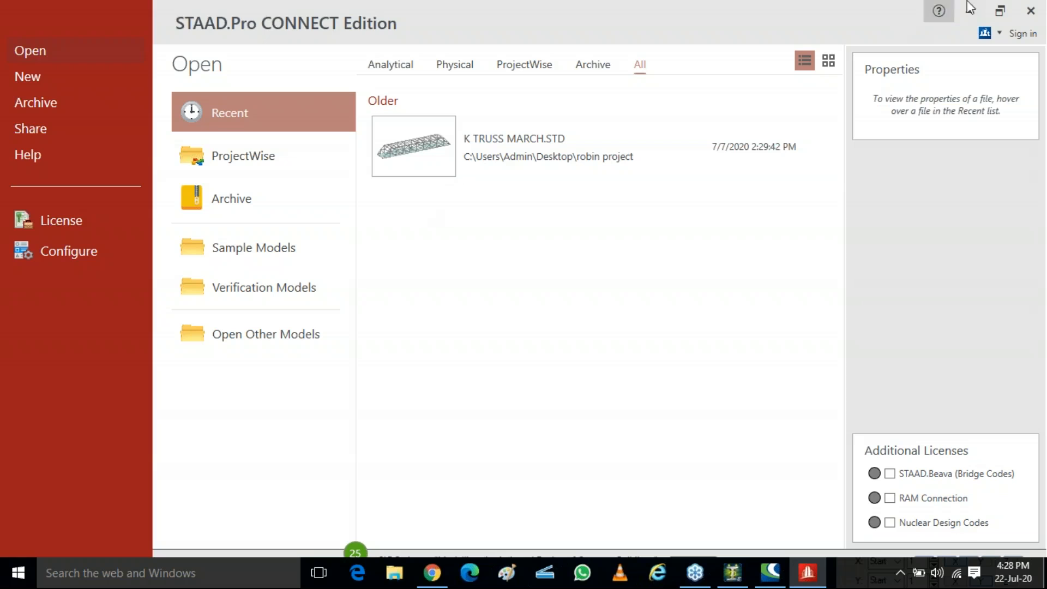
# Step: Close STAAD.Pro CONNECT Edition and the CONNECTION Client sign-in window
pyautogui.click(1032, 11)
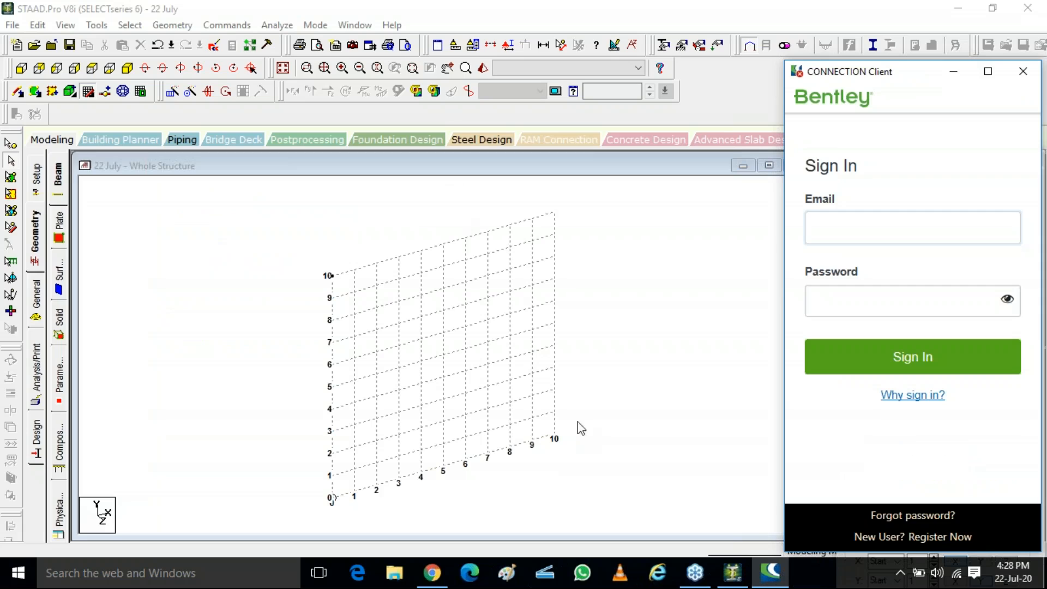
pyautogui.click(796, 72)
pyautogui.click(714, 78)
pyautogui.click(814, 54)
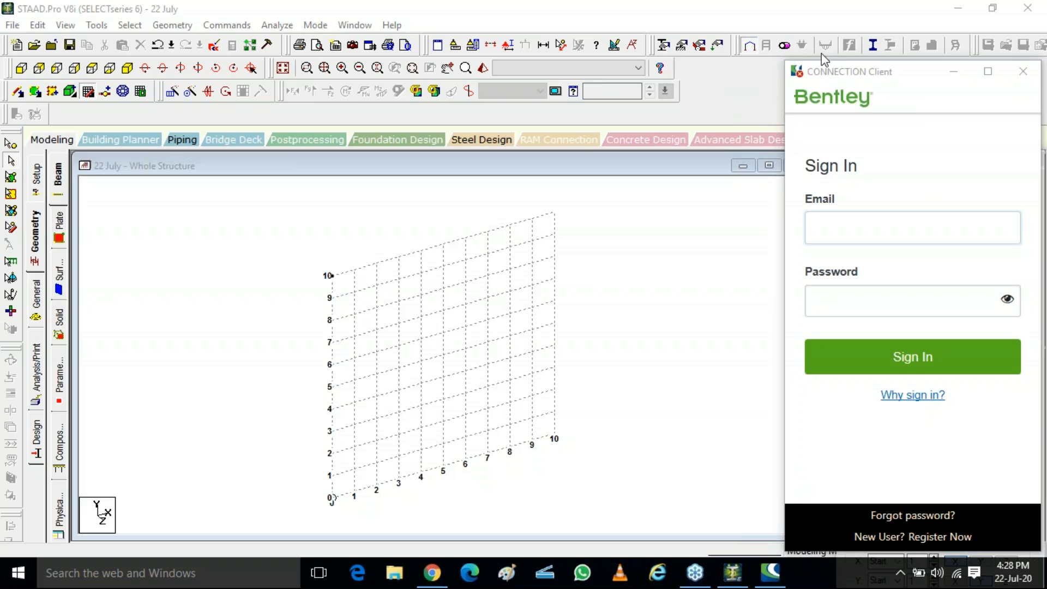
pyautogui.click(1023, 71)
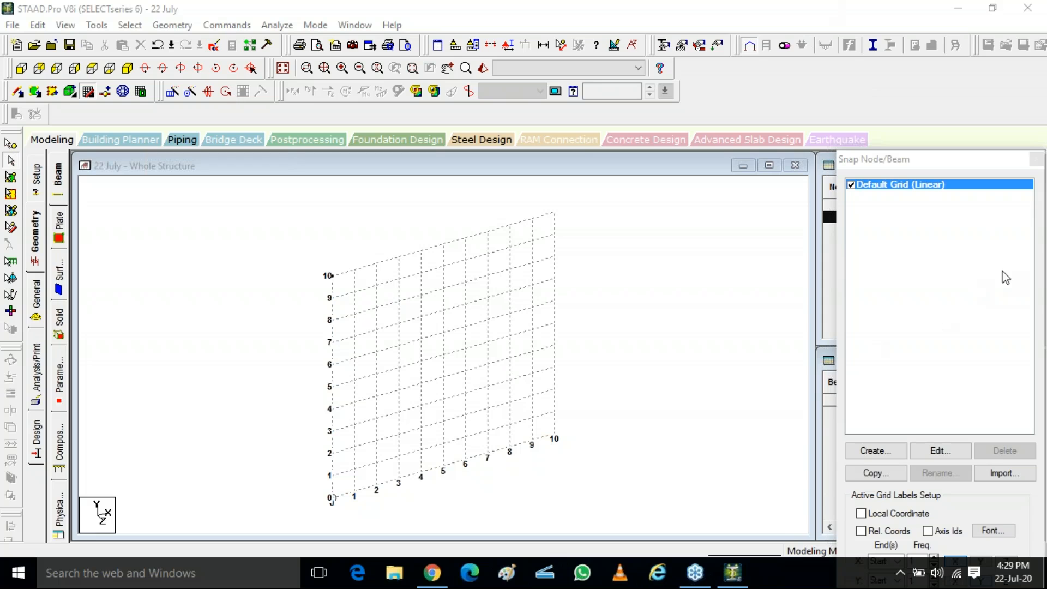
# Step: Move and close the Snap Node/Beam dialog to reveal the nodes and beams tables
pyautogui.moveTo(949, 164); pyautogui.dragTo(867, 48)
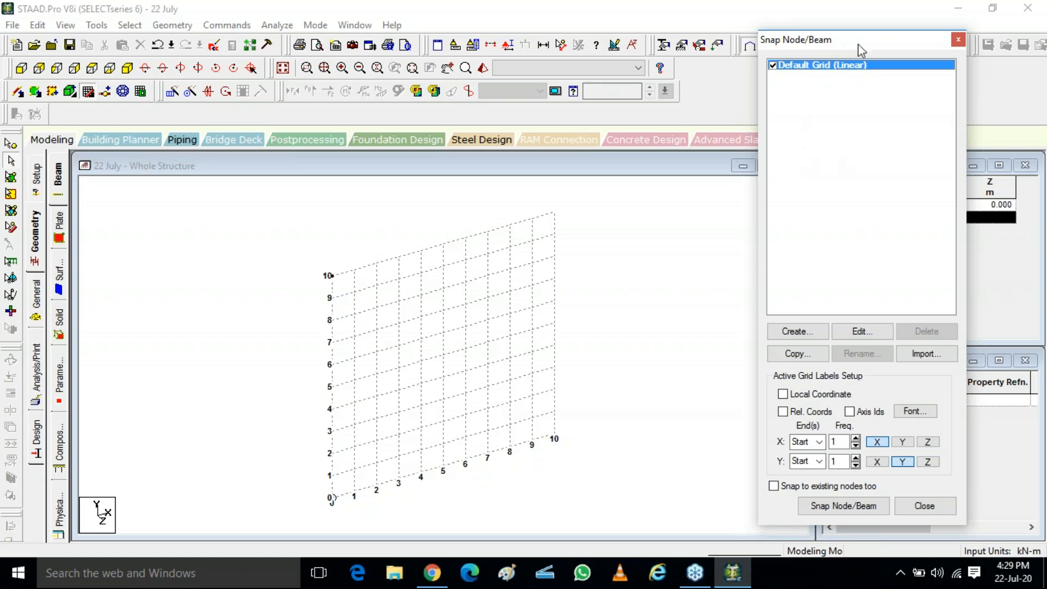
pyautogui.click(957, 39)
pyautogui.click(871, 207)
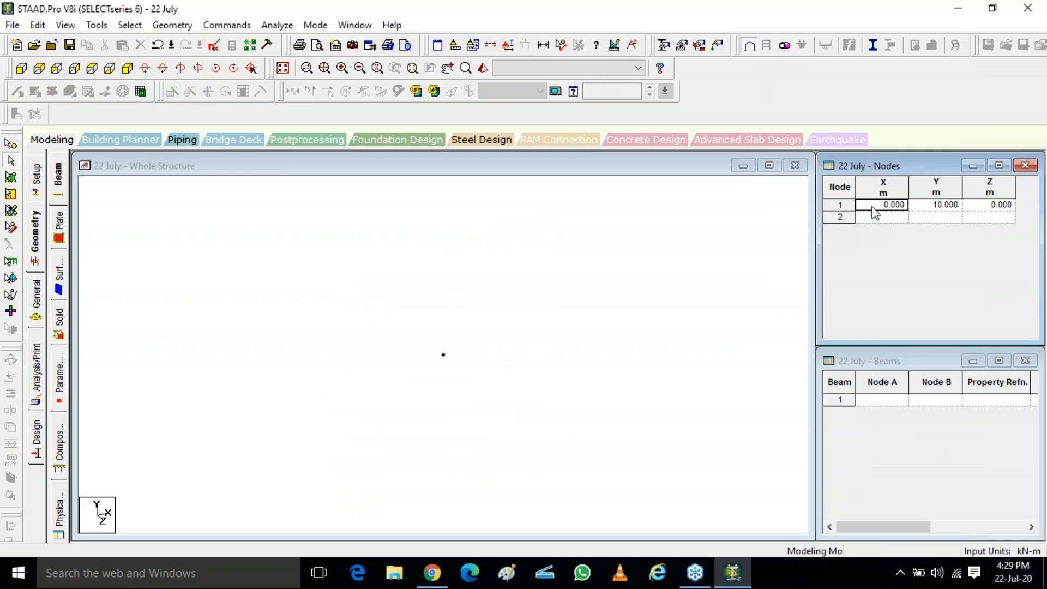
# Step: Delete node 1 from the nodes table
pyautogui.rightClick(841, 205)
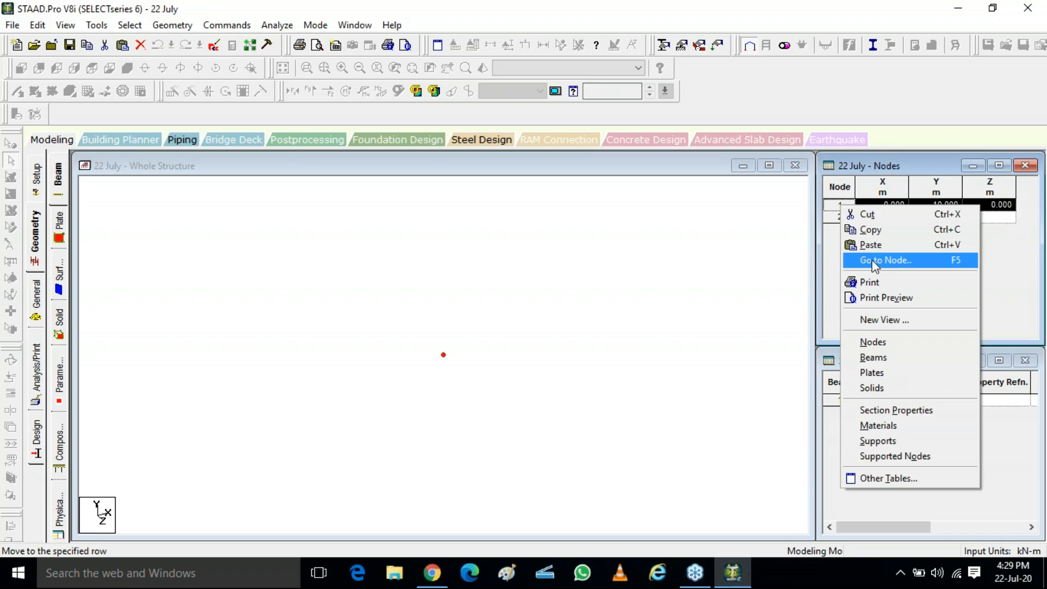
pyautogui.click(831, 267)
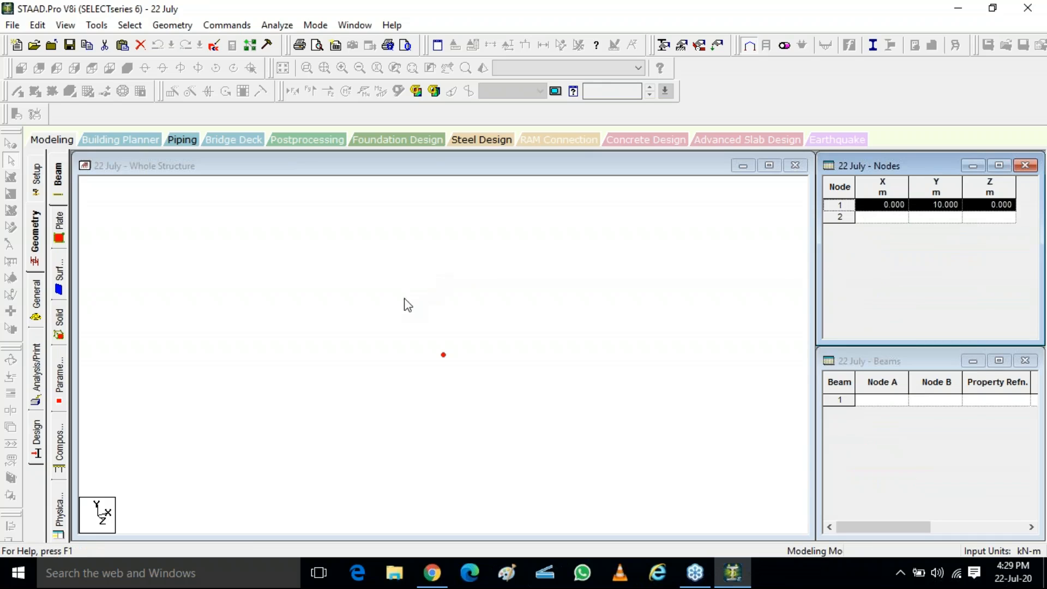
pyautogui.press('Delete')
pyautogui.click(551, 322)
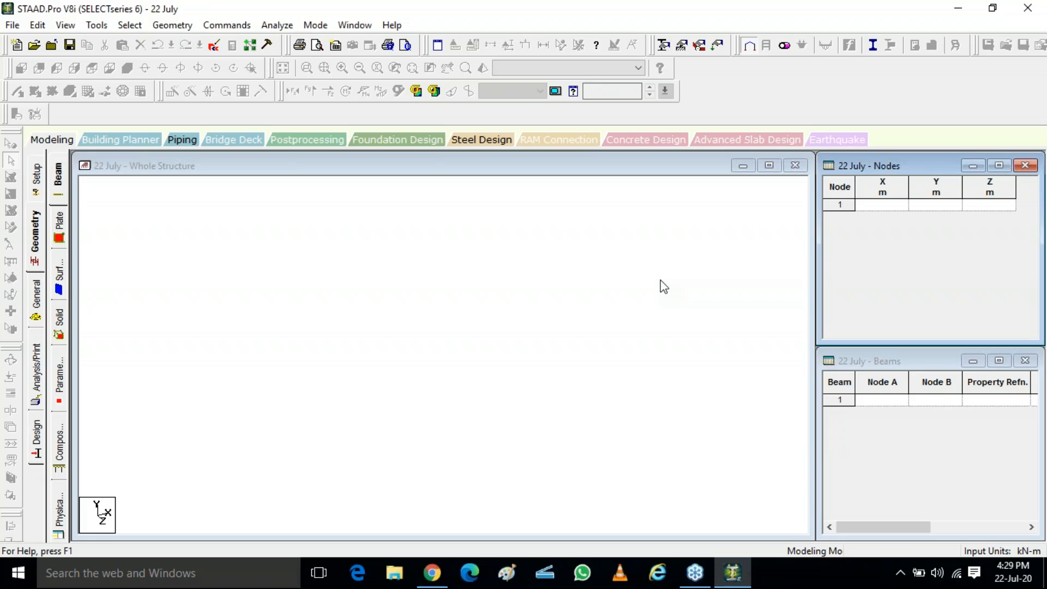
# Step: Add node 1 at X 0, Y 0, Z 0 m in the nodes table
pyautogui.click(886, 205)
pyautogui.press('ctrl')
pyautogui.press('ctrl')
pyautogui.press('ctrl')
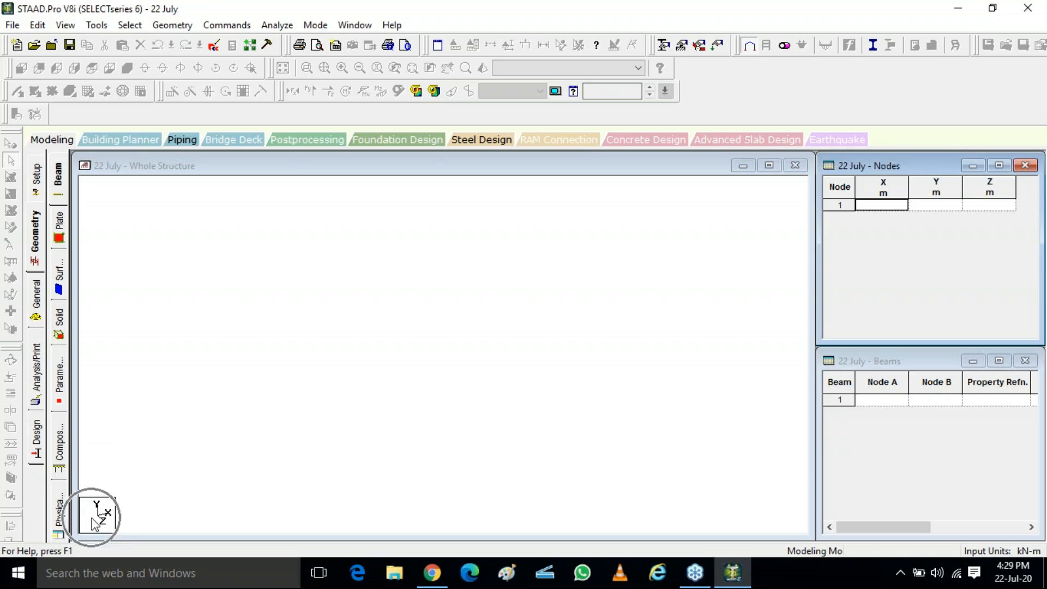
pyautogui.press('ctrl')
pyautogui.press('ctrl')
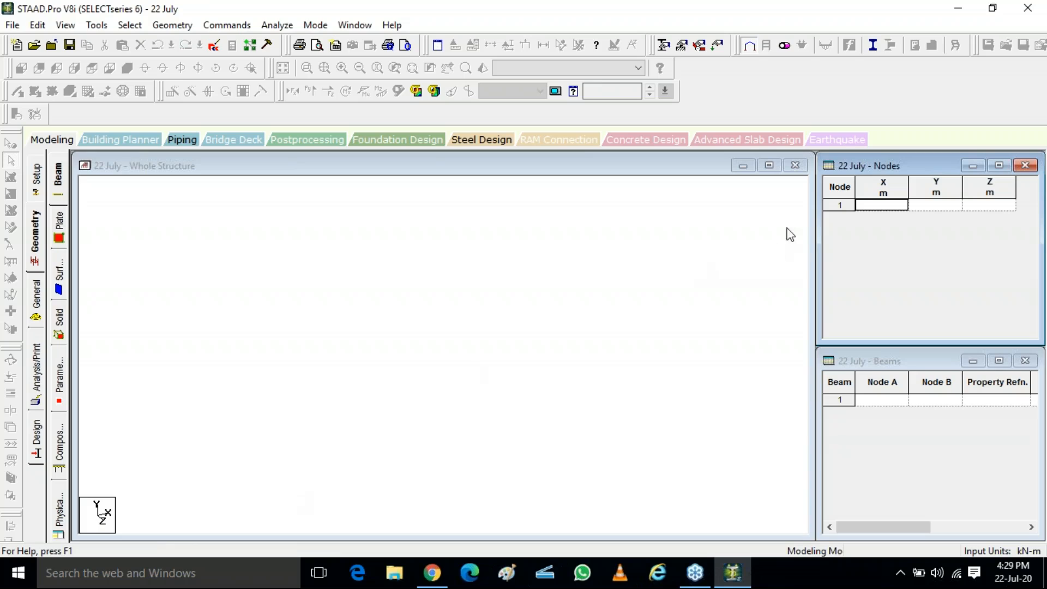
pyautogui.click(1037, 250)
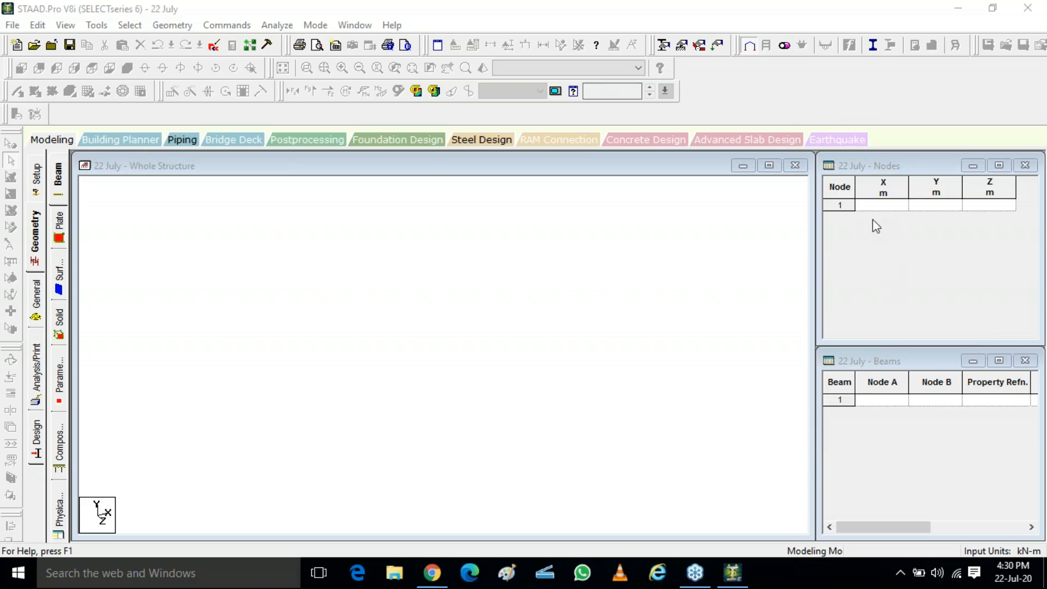
pyautogui.click(869, 205)
pyautogui.click(910, 207)
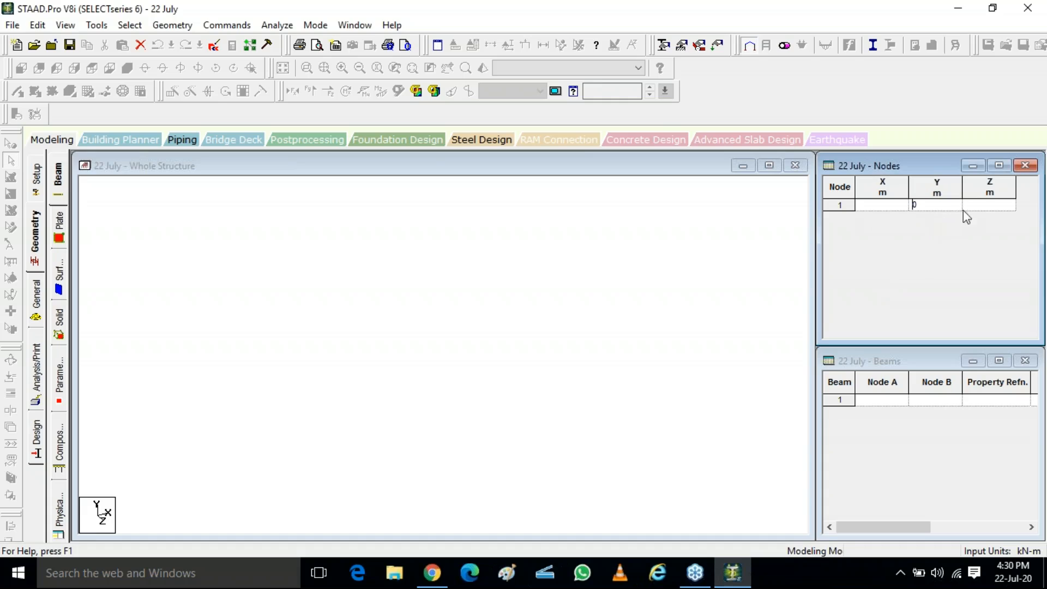
pyautogui.write('0')
pyautogui.press('Return')
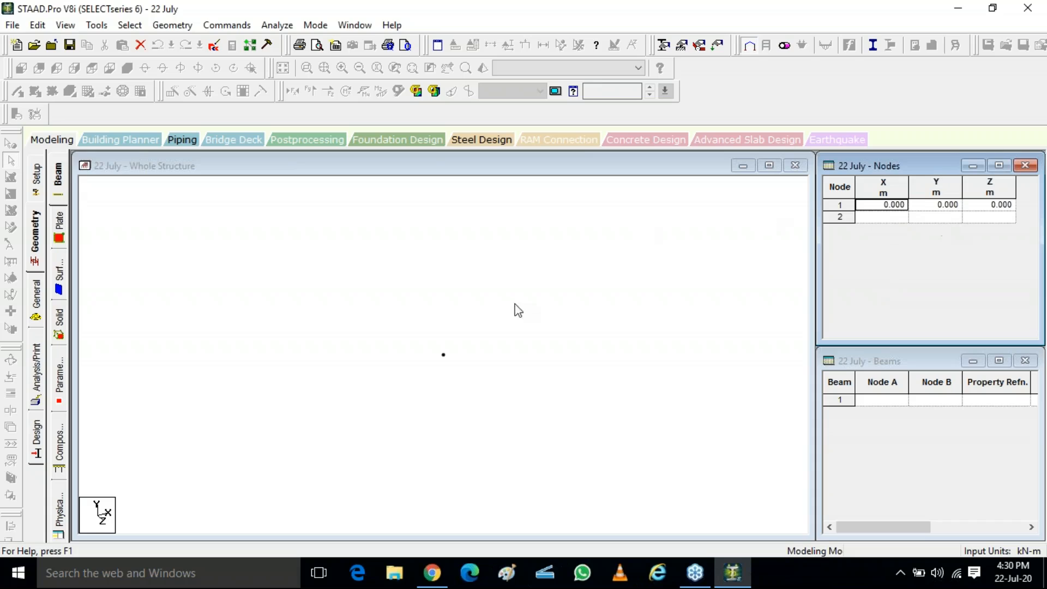
# Step: Add node 2 at X 0, Y 0, Z 5 m
pyautogui.press('ctrl')
pyautogui.press('ctrl')
pyautogui.click(875, 217)
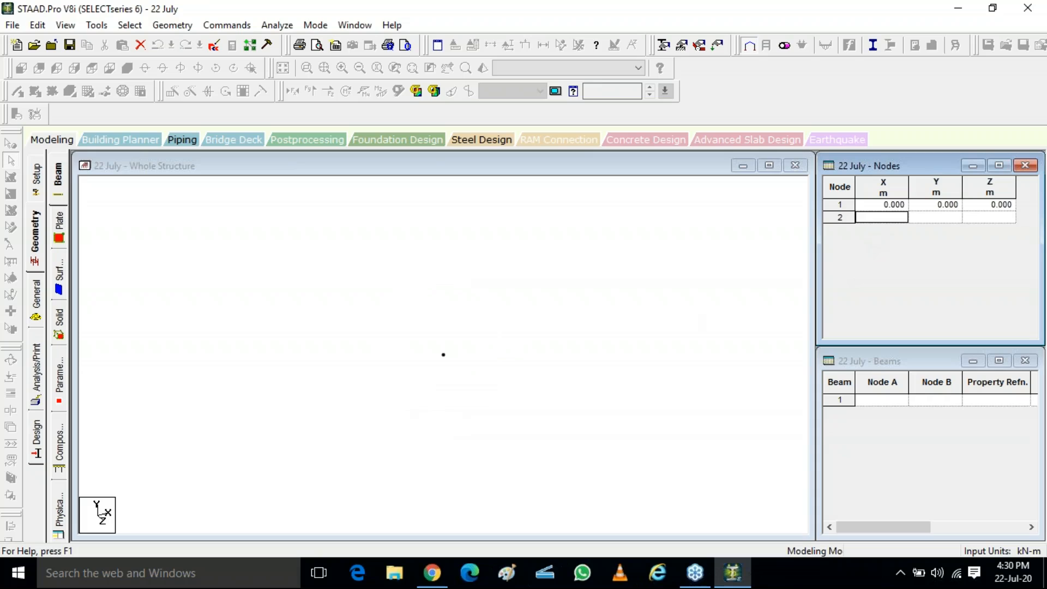
pyautogui.write('0')
pyautogui.click(930, 217)
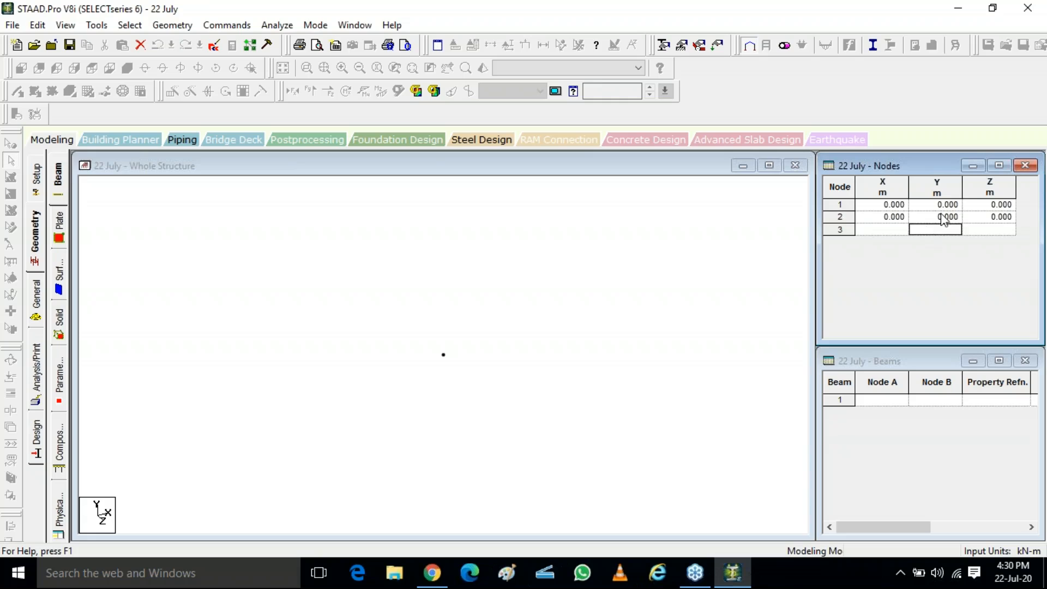
pyautogui.click(979, 218)
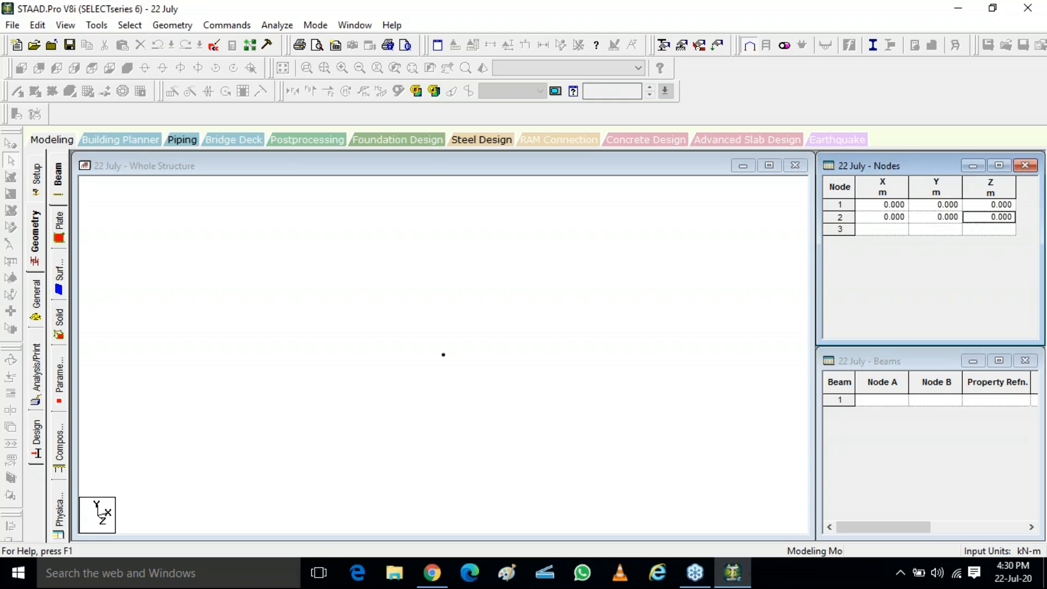
pyautogui.write('5')
pyautogui.click(888, 229)
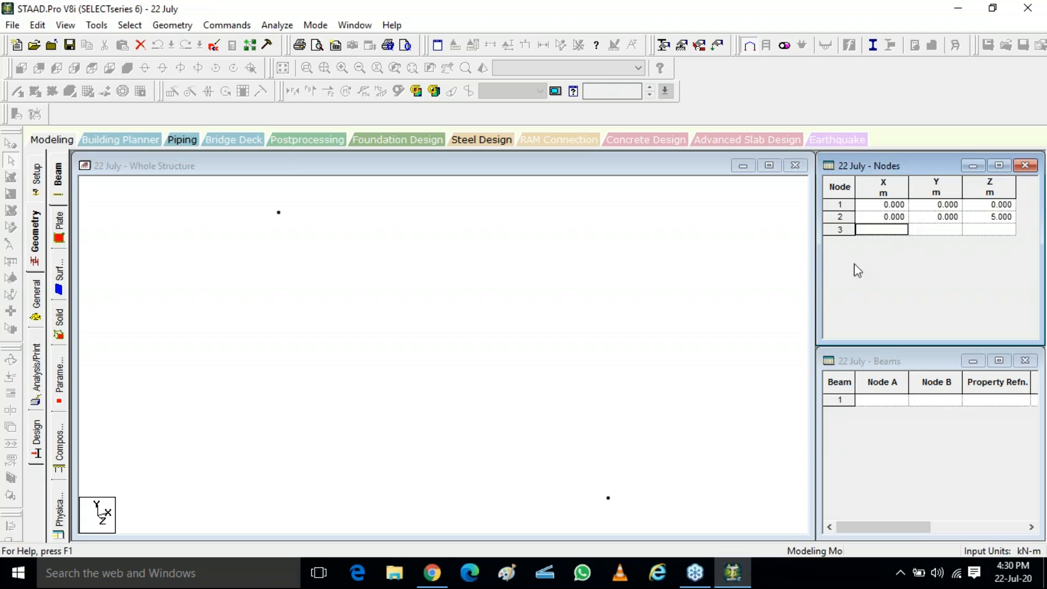
# Step: Add node 3 at X 0, Y 5, Z 0 m
pyautogui.write('0')
pyautogui.press('Tab')
pyautogui.write('5')
pyautogui.press('Tab')
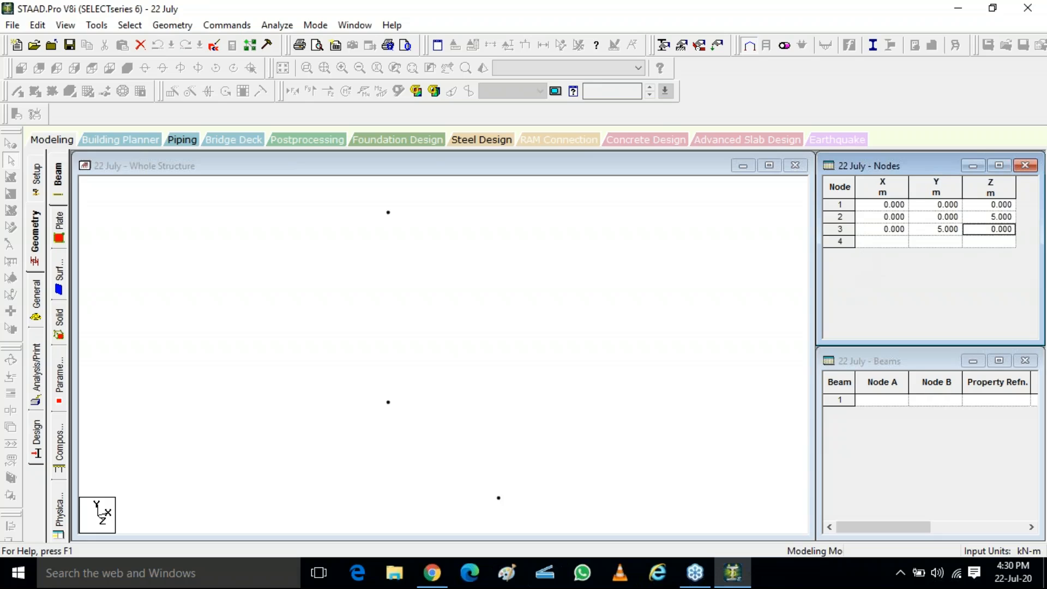
# Step: Set node 3's Z coordinate to 6 m and add node 4 at X 7, Y 58, Z 1 m
pyautogui.write('6')
pyautogui.press('Tab')
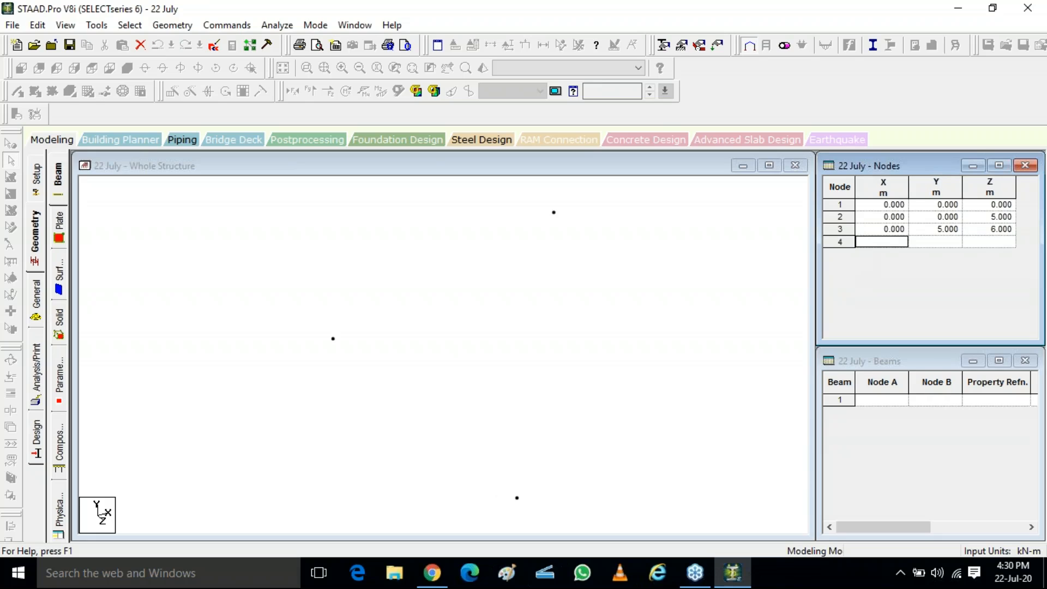
pyautogui.write('7')
pyautogui.press('Tab')
pyautogui.write('58')
pyautogui.press('Tab')
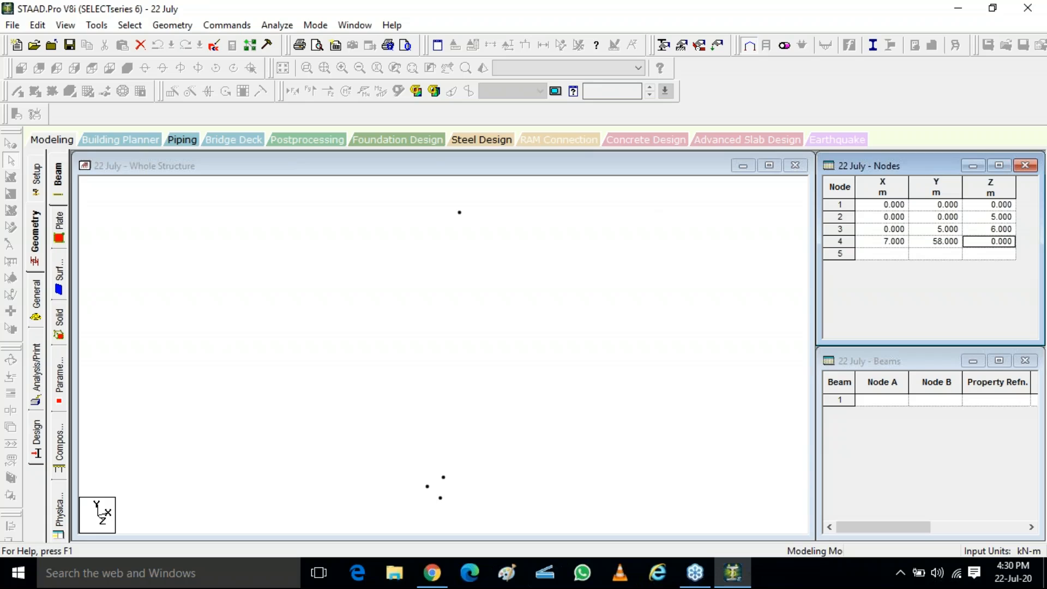
pyautogui.write('1')
pyautogui.press('Tab')
# Step: Add node 5 at X 25, Y 8, Z 6 m in the nodes table
pyautogui.write('25')
pyautogui.press('Tab')
pyautogui.write('8')
pyautogui.press('Tab')
pyautogui.write('6')
pyautogui.press('Tab')
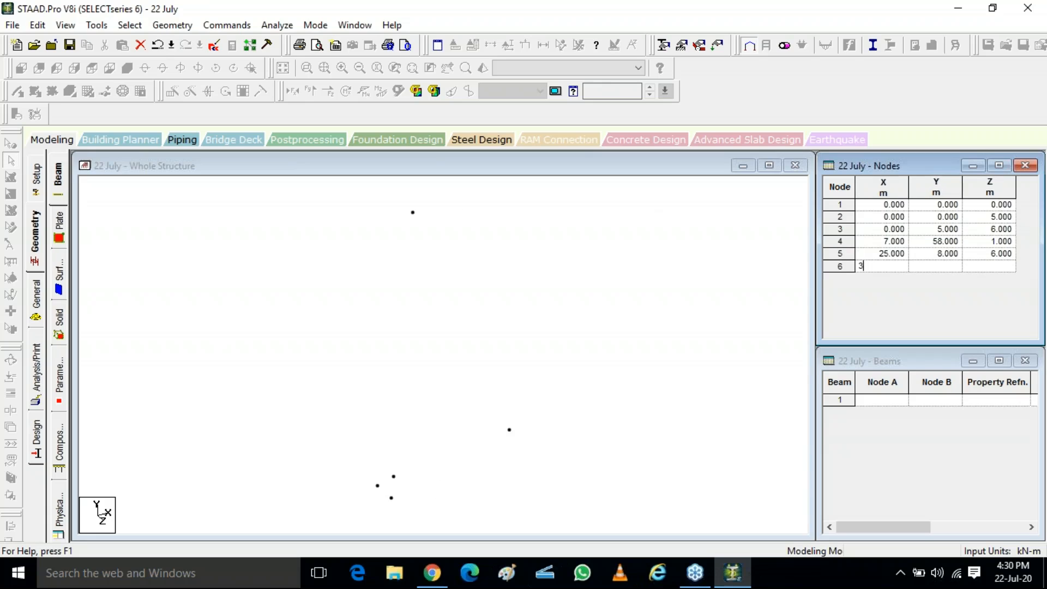
# Step: Accept the auto-save prompt to save the file
pyautogui.press('Left')
pyautogui.press('Return')
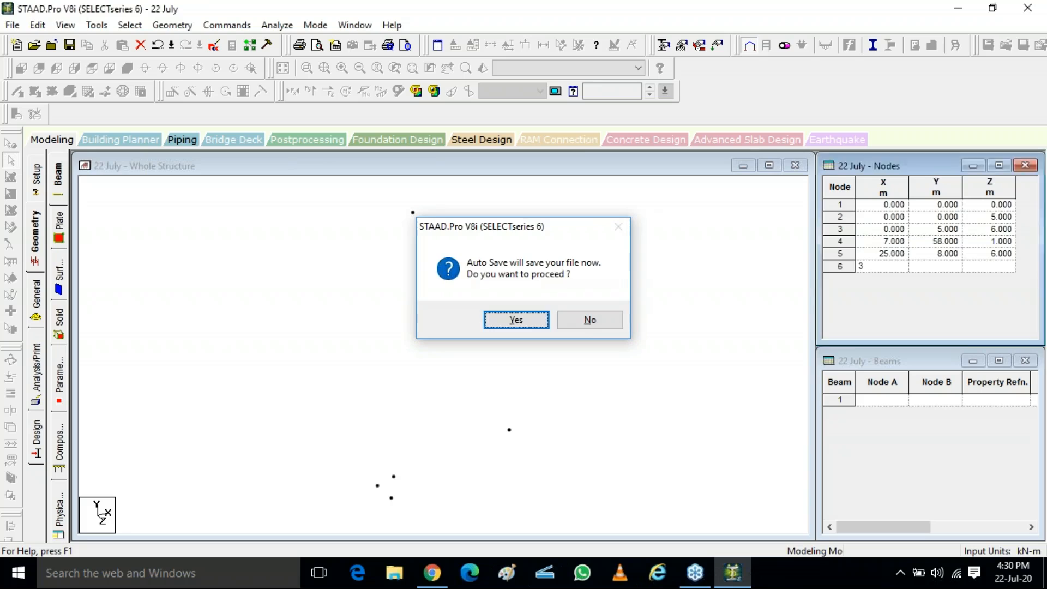
pyautogui.press('Return')
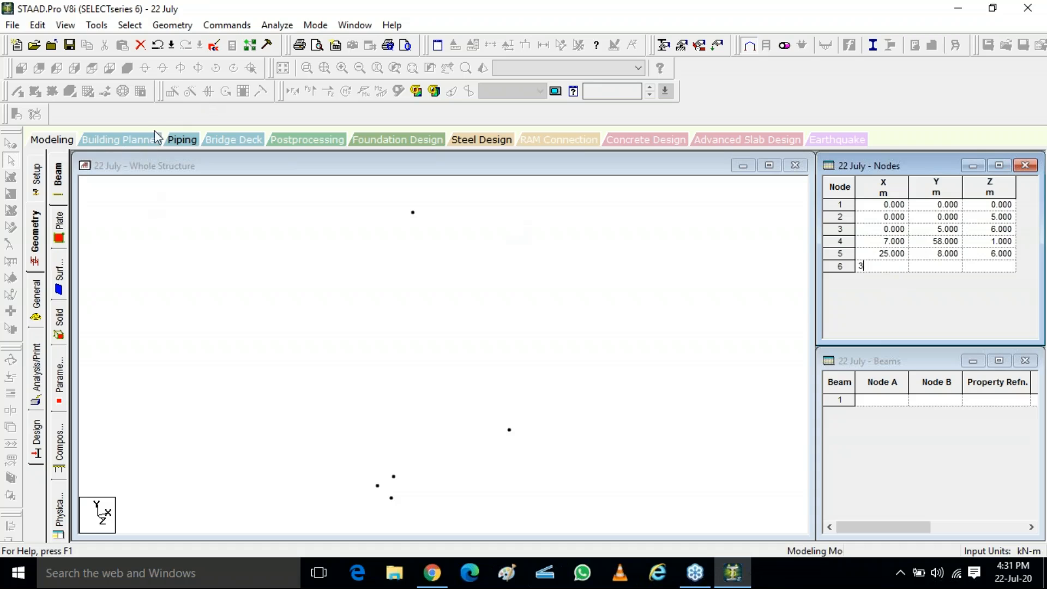
pyautogui.click(618, 297)
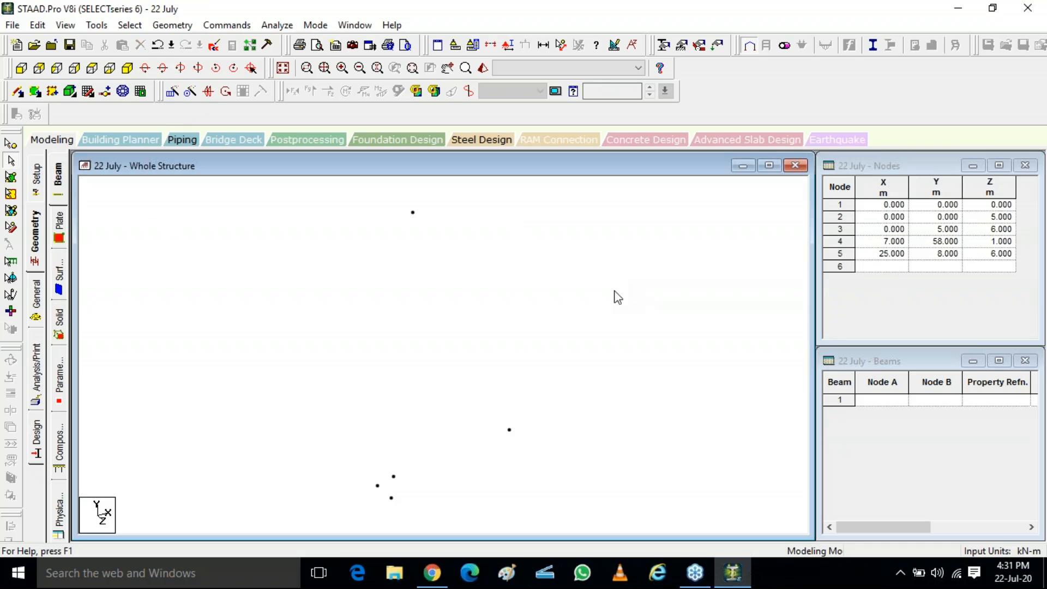
pyautogui.click(88, 92)
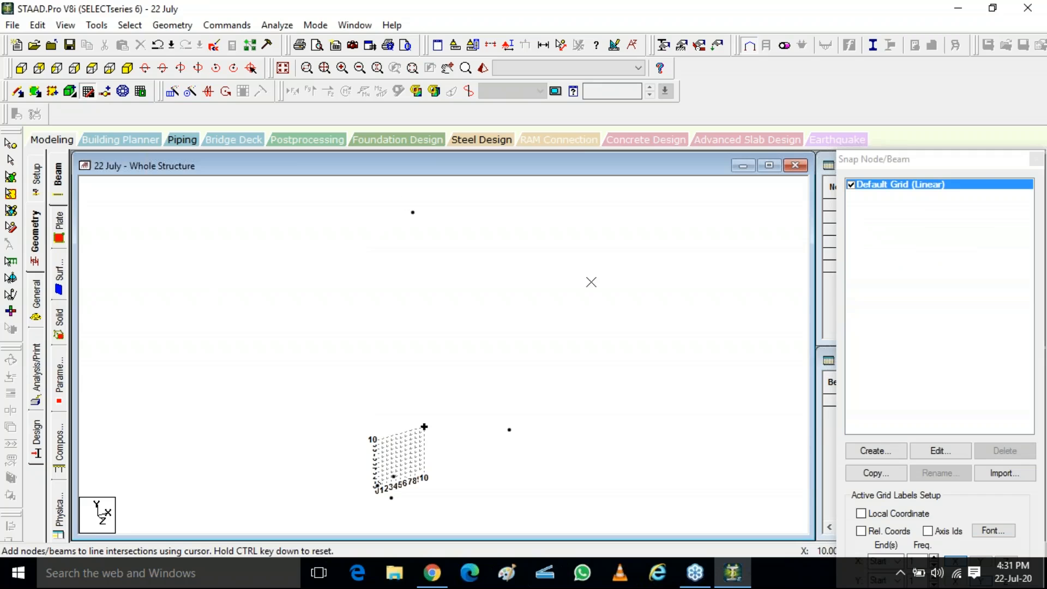
pyautogui.moveTo(972, 168); pyautogui.dragTo(748, 189)
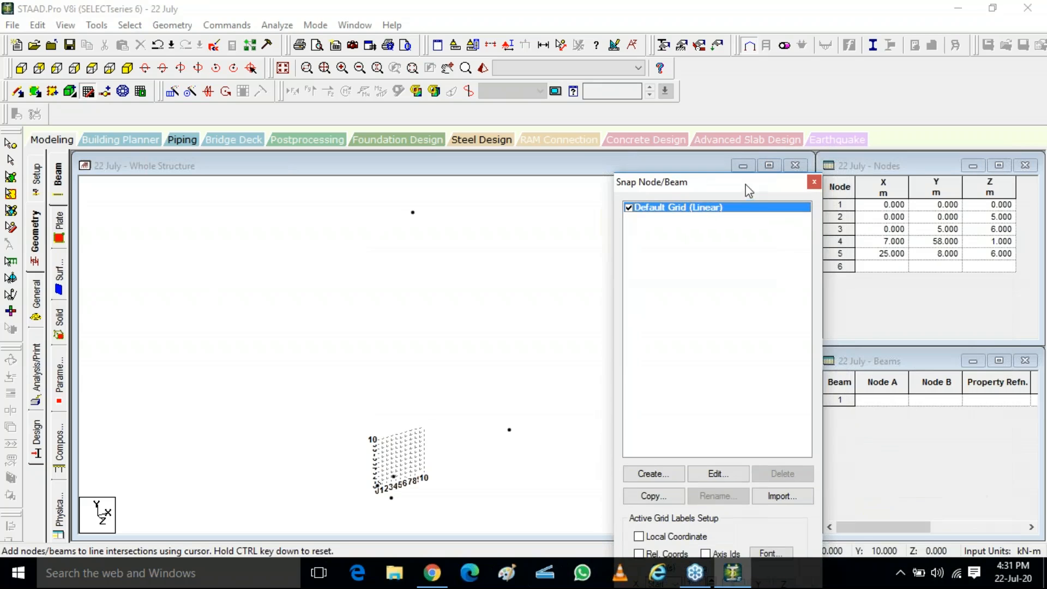
pyautogui.click(813, 182)
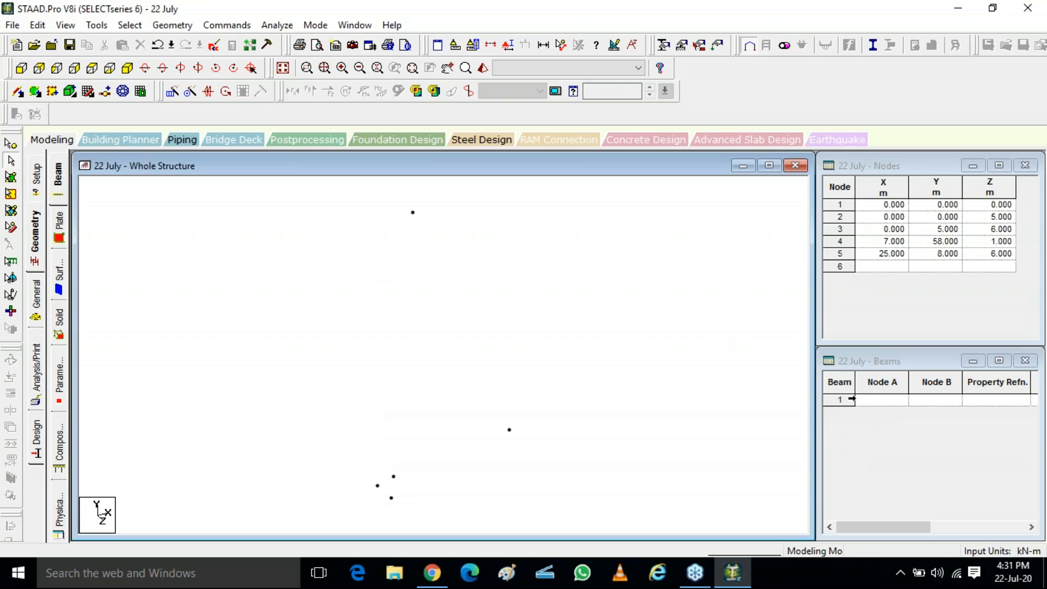
# Step: Add beam 1 connecting node 5 to node 1 in the beams table
pyautogui.click(872, 357)
pyautogui.click(881, 402)
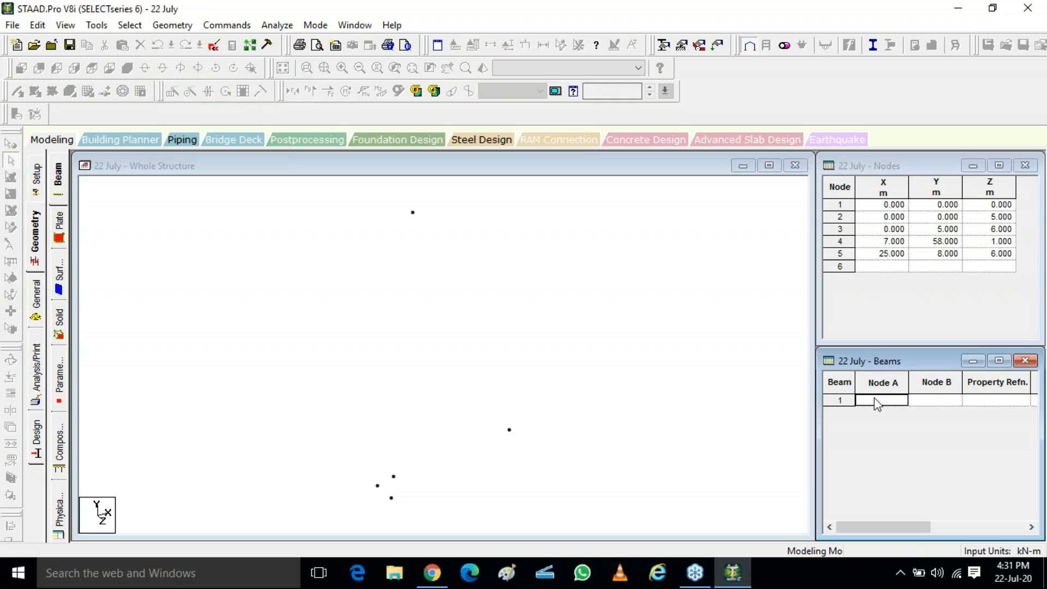
pyautogui.write('5')
pyautogui.click(924, 404)
pyautogui.write('1')
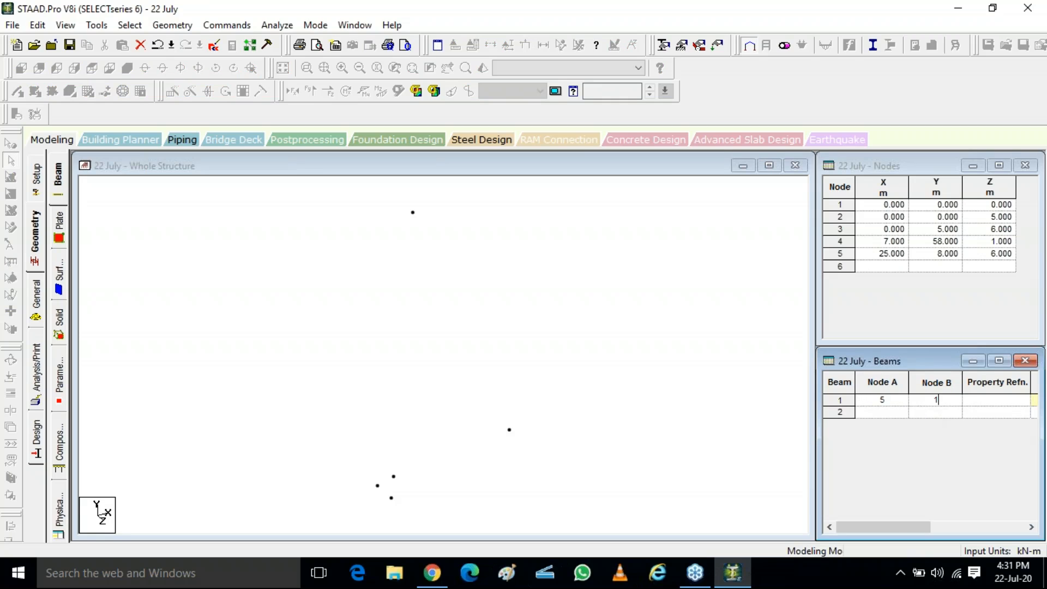
pyautogui.click(927, 413)
# Step: Add beam 2 connecting node 1 to node 3
pyautogui.click(883, 415)
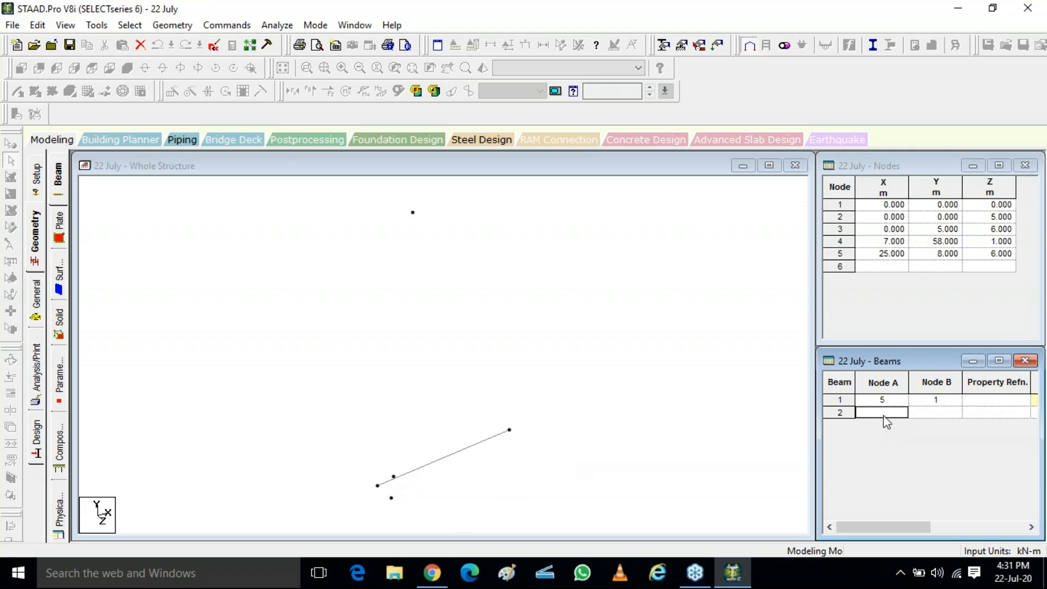
pyautogui.write('13')
pyautogui.press('BackSpace')
pyautogui.press('Tab')
pyautogui.write('3')
pyautogui.press('Tab')
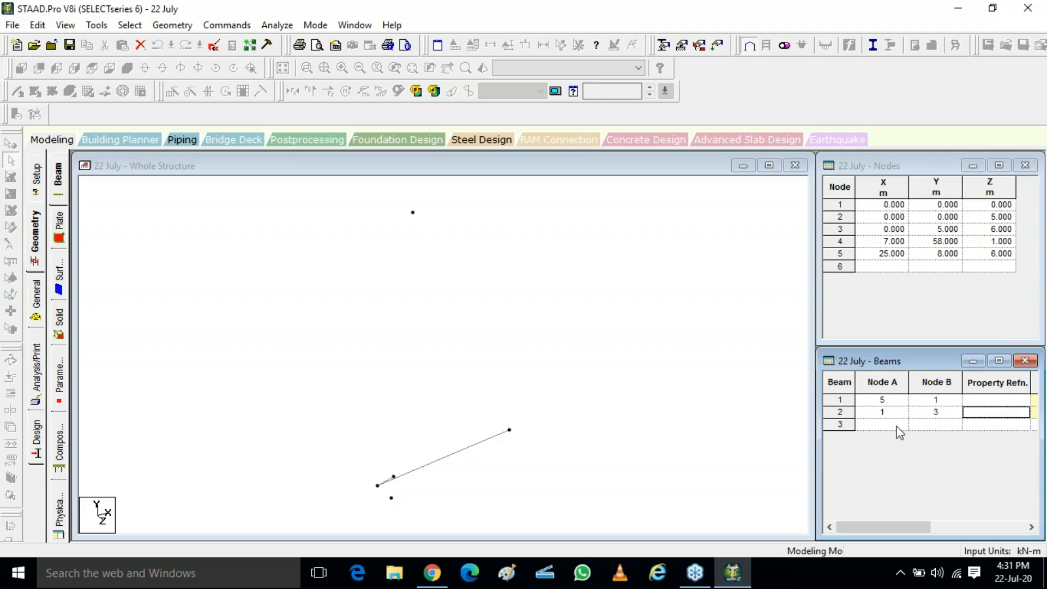
# Step: Add beam 3 connecting node 3 to node 4
pyautogui.scroll(1, 376, 502)
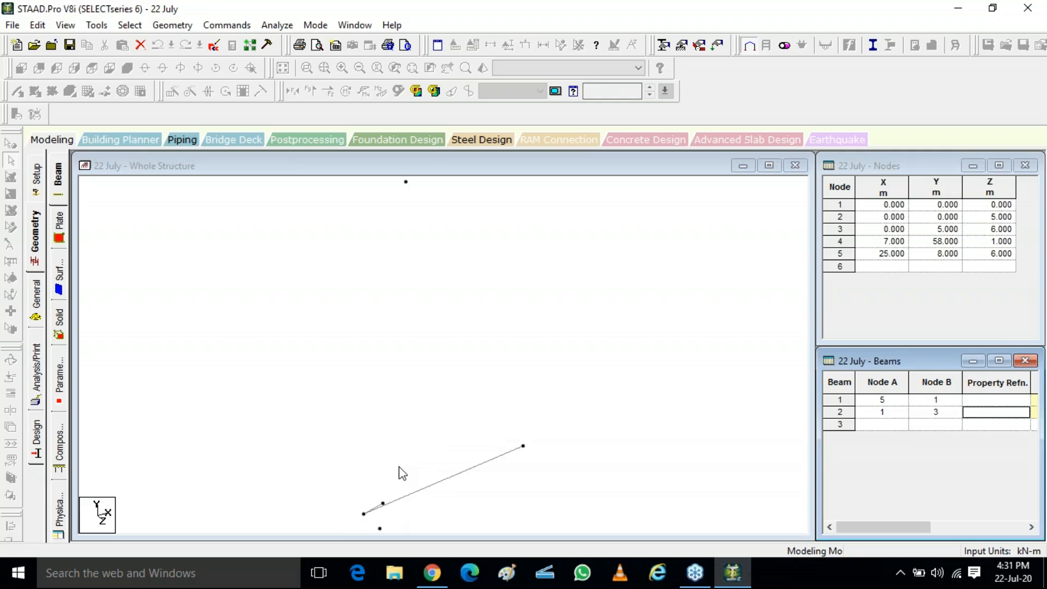
pyautogui.scroll(-2, 401, 475)
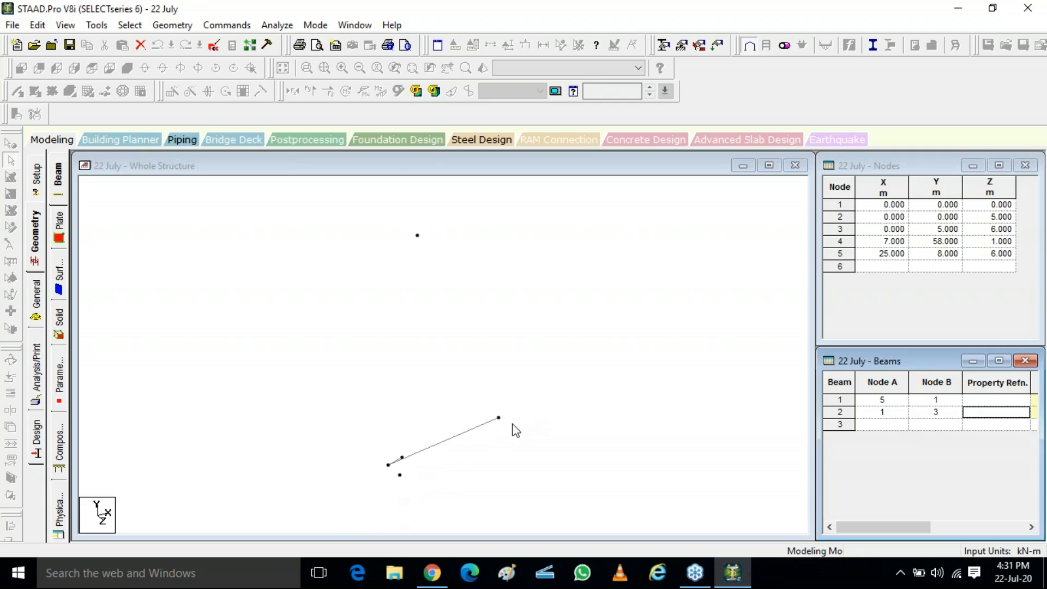
pyautogui.click(891, 424)
pyautogui.write('3')
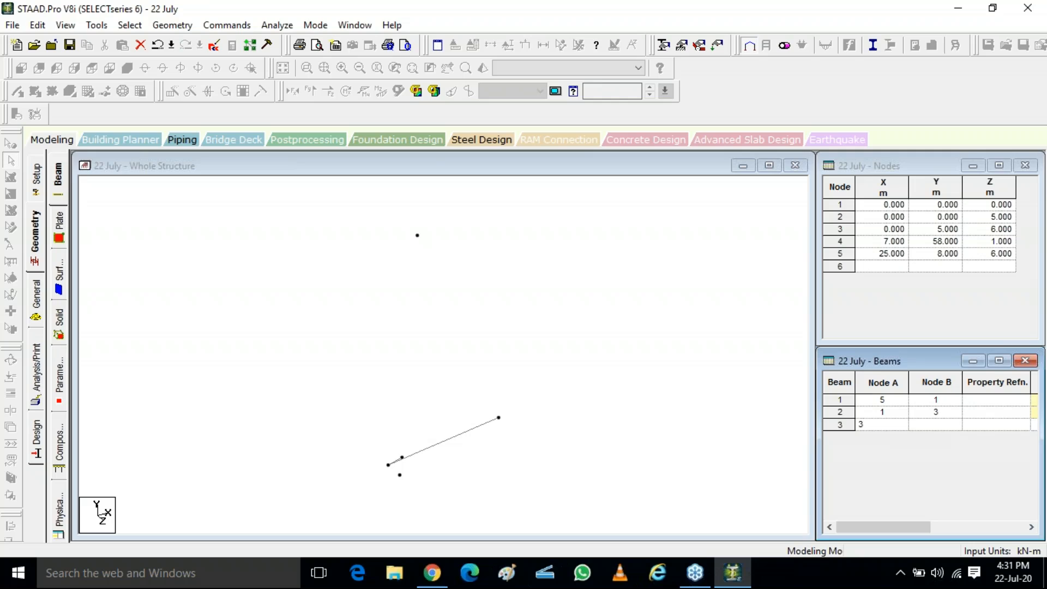
pyautogui.press('Tab')
pyautogui.write('4')
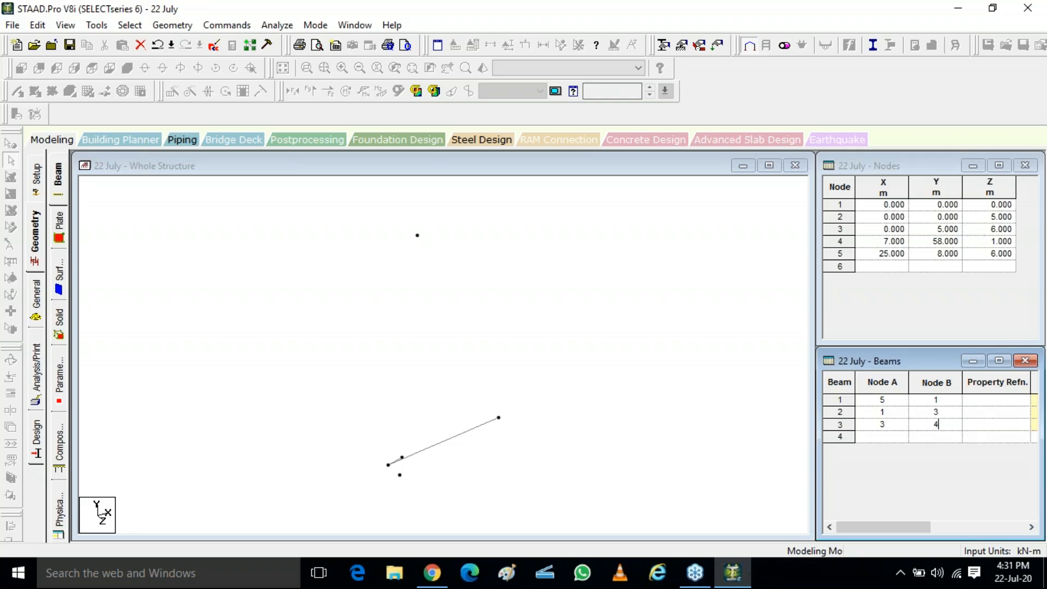
pyautogui.press('Tab')
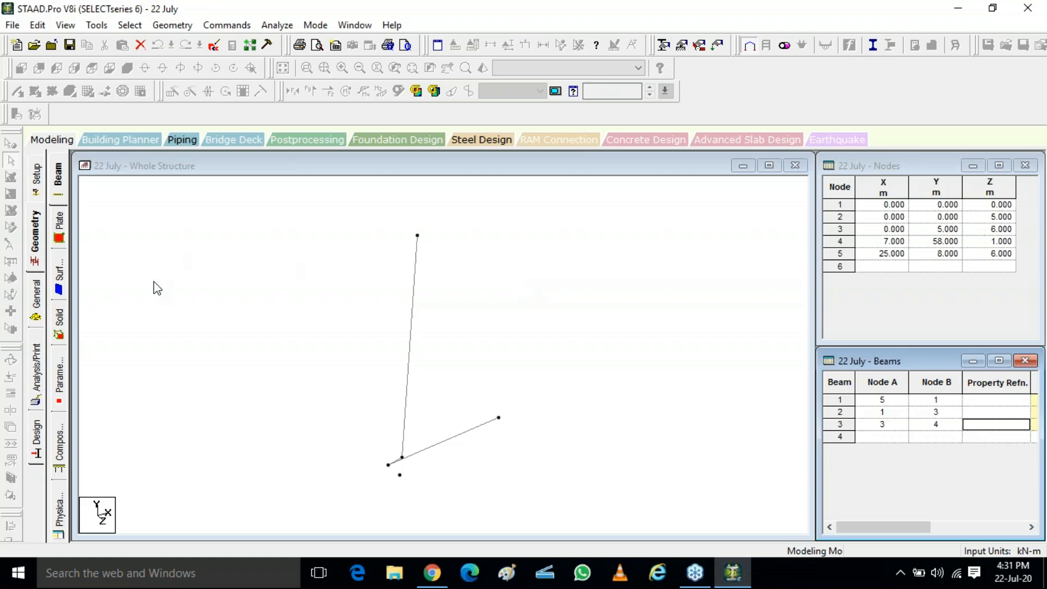
# Step: Select node 4 with the nodes cursor and delete it from the model
pyautogui.click(179, 259)
pyautogui.press('ctrl')
pyautogui.press('ctrl')
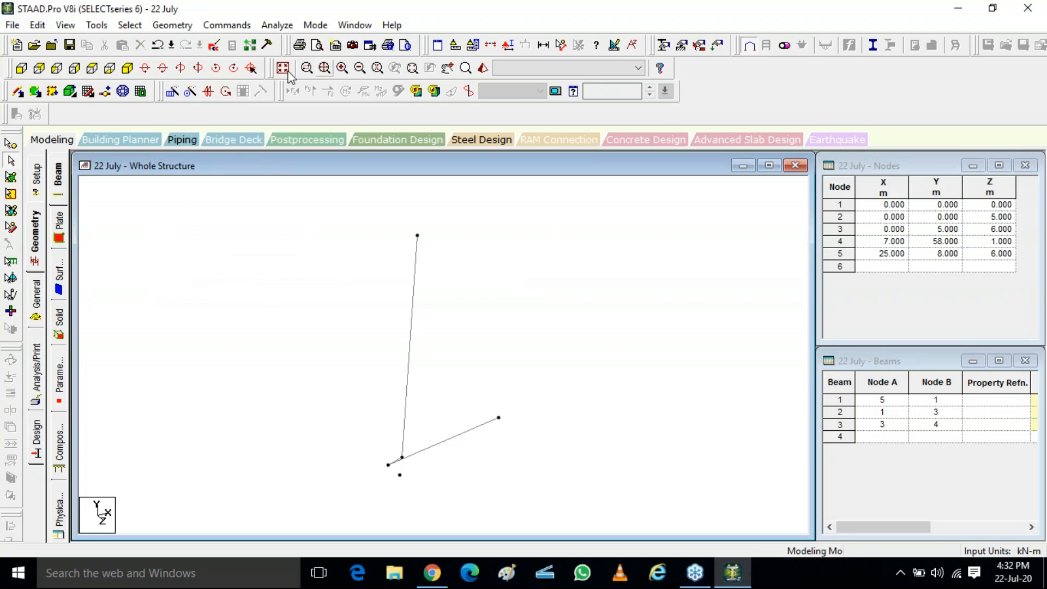
pyautogui.press('ctrl')
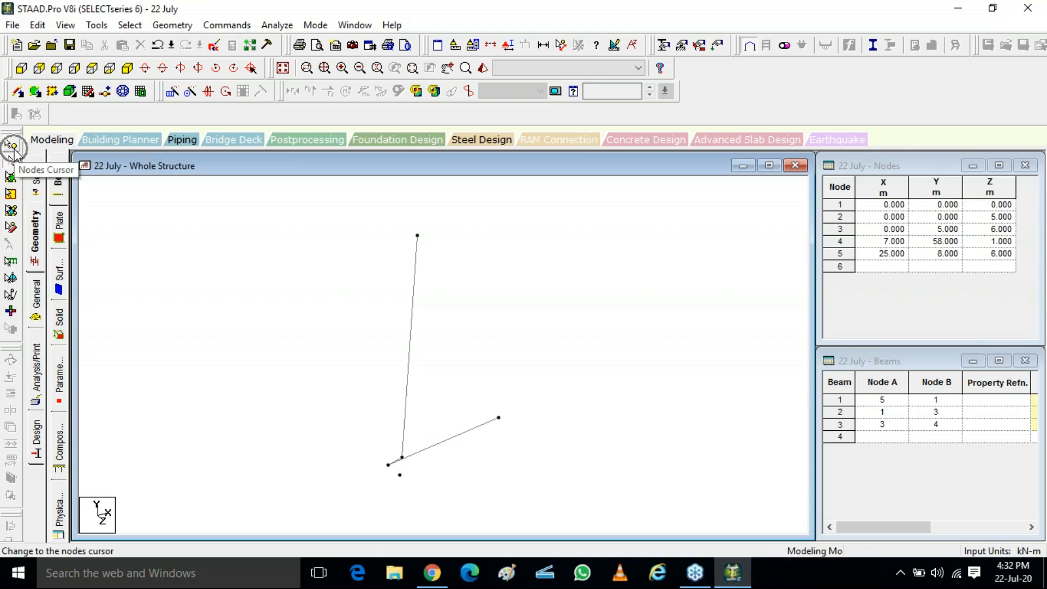
pyautogui.press('ctrl')
pyautogui.press('ctrl')
pyautogui.click(11, 145)
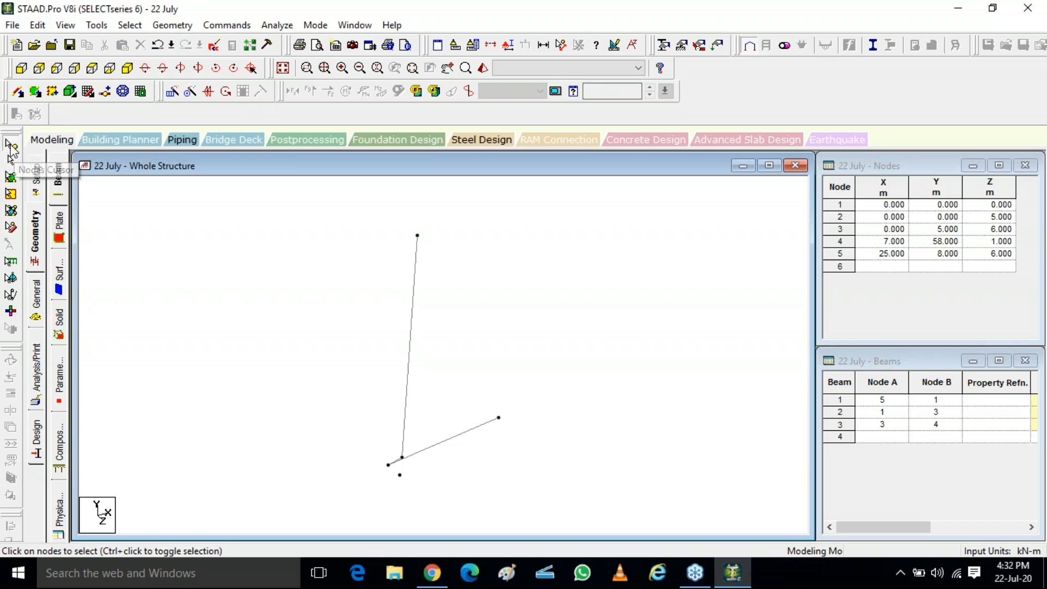
pyautogui.click(417, 236)
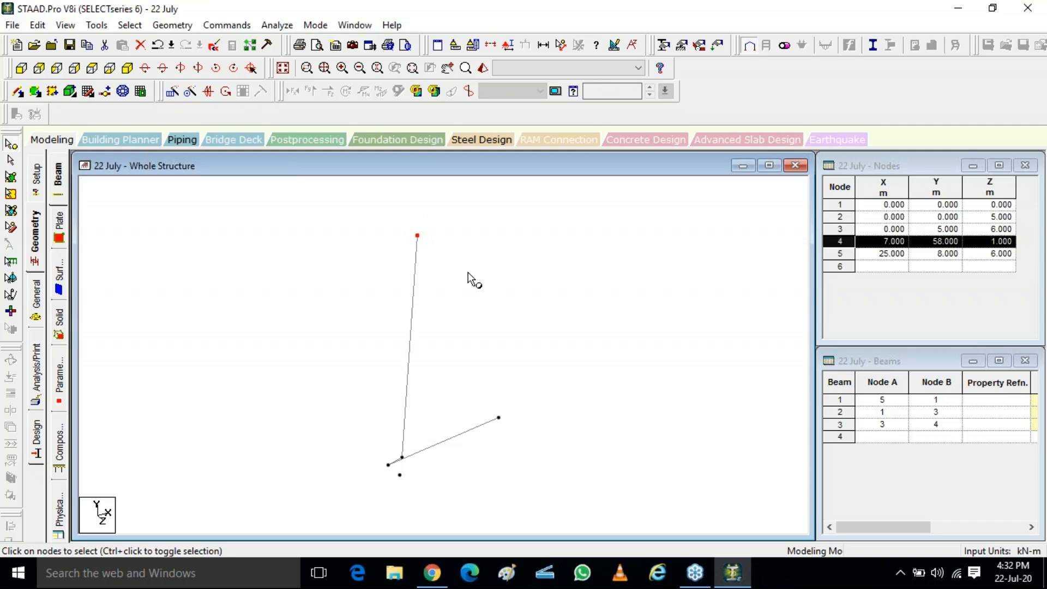
pyautogui.press('Delete')
pyautogui.press('Return')
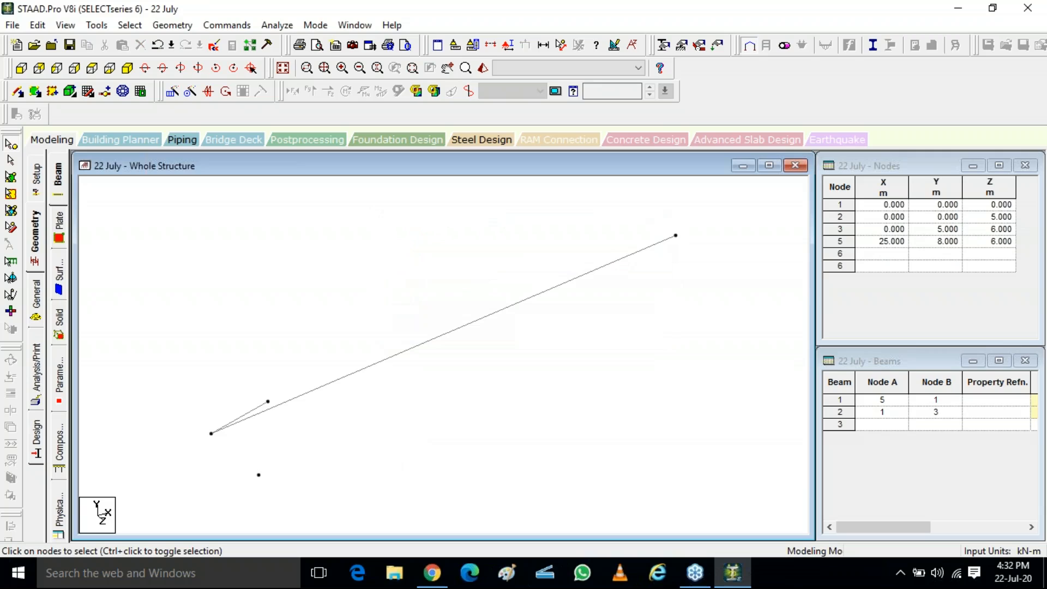
# Step: Delete beam 1 and also delete the nodes left without attached members
pyautogui.click(11, 161)
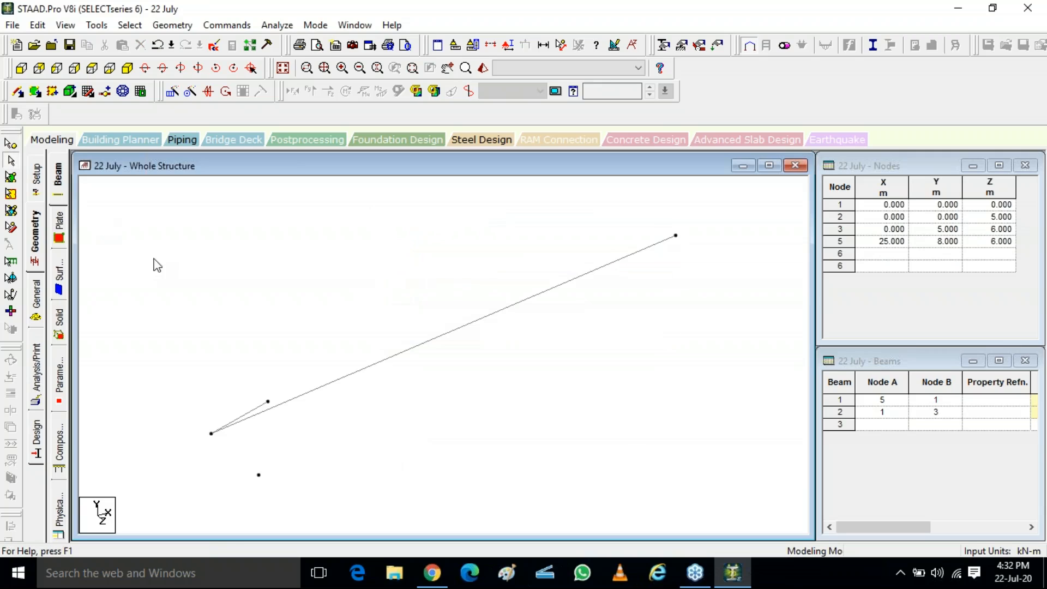
pyautogui.click(421, 347)
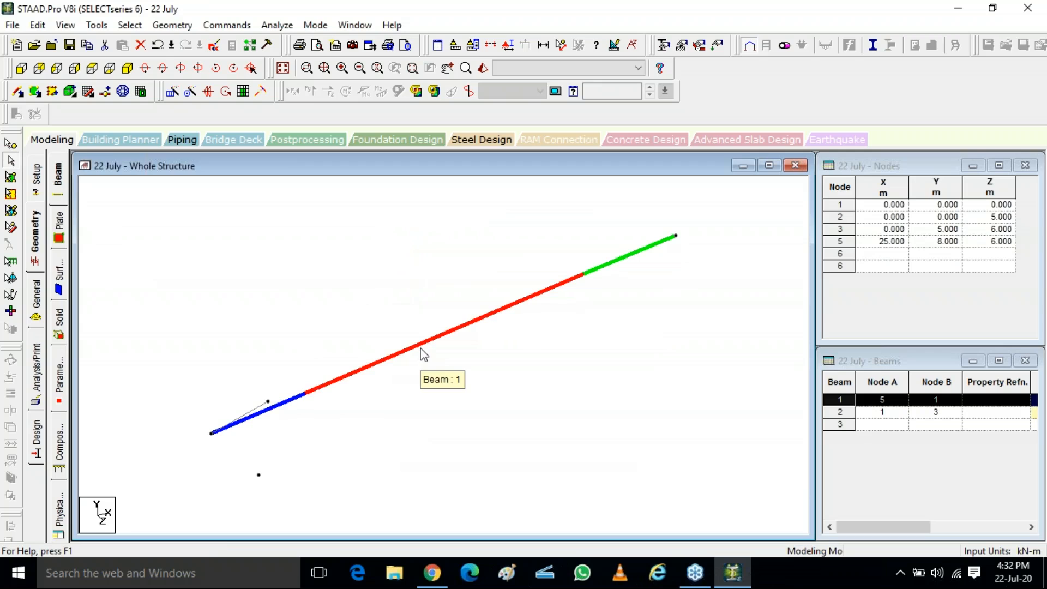
pyautogui.press('Delete')
pyautogui.press('Return')
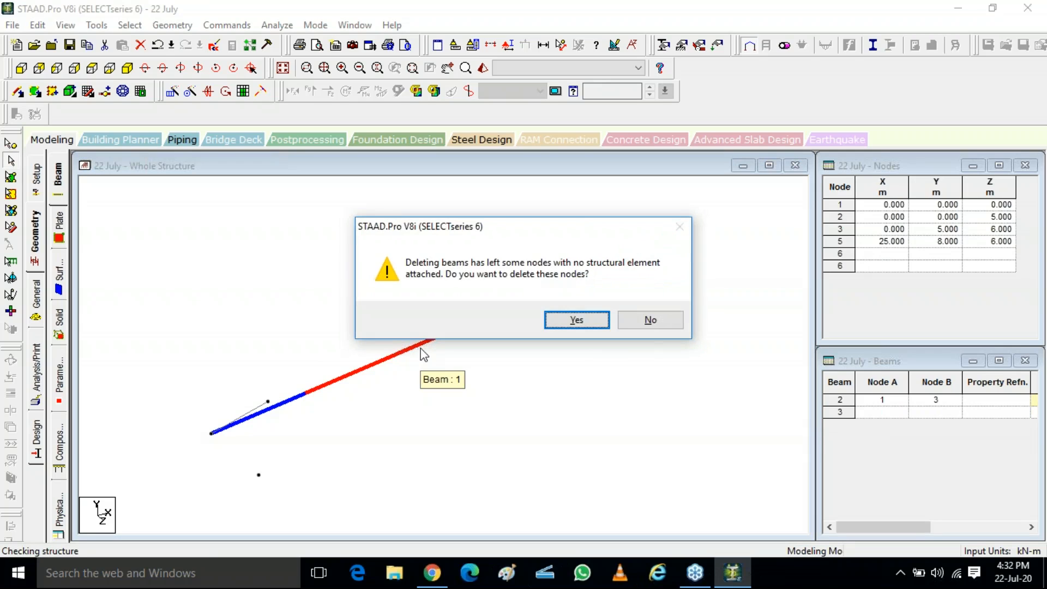
pyautogui.press('Return')
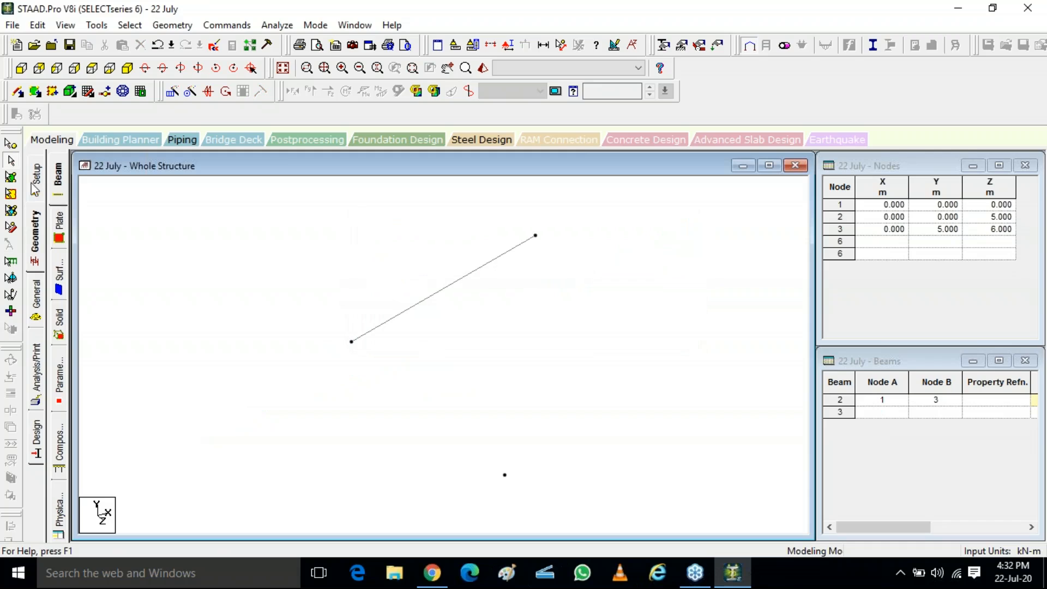
# Step: Select the entire remaining structure with a selection window and delete it
pyautogui.click(11, 193)
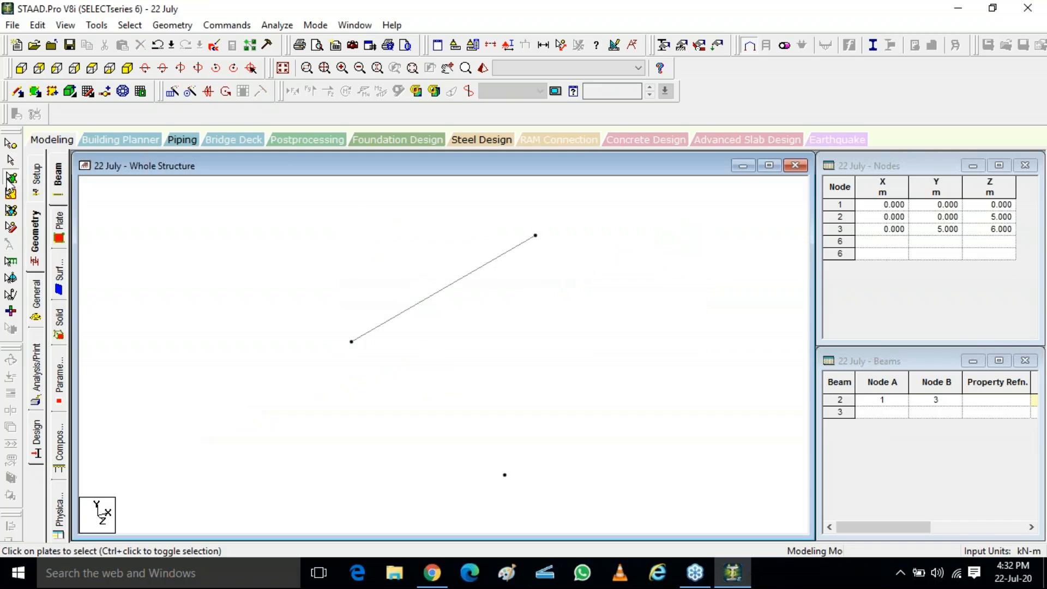
pyautogui.click(11, 210)
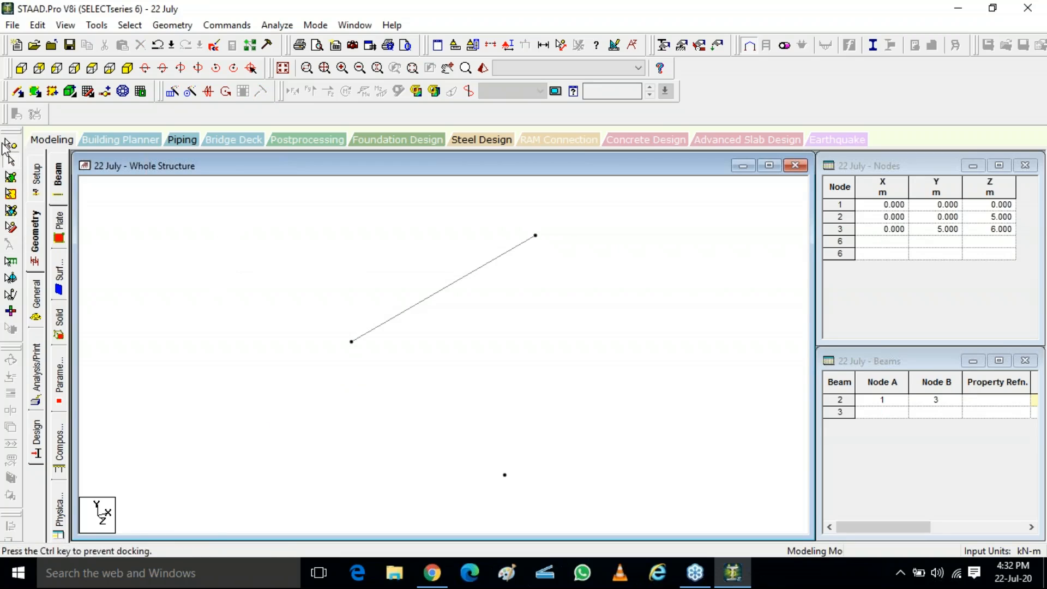
pyautogui.click(11, 159)
pyautogui.moveTo(235, 212); pyautogui.dragTo(616, 524)
pyautogui.press('Delete')
pyautogui.press('Return')
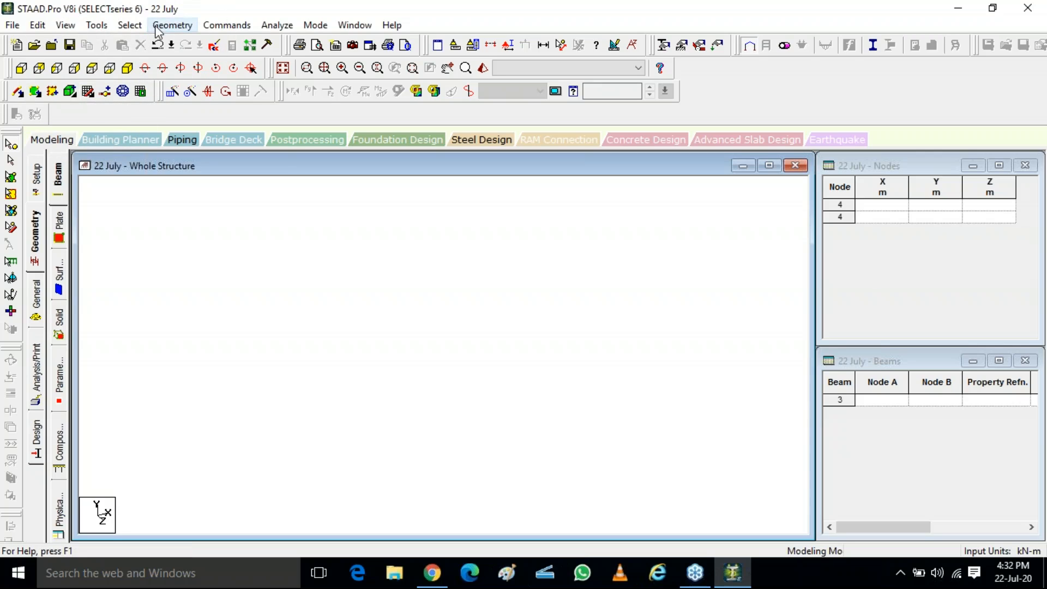
# Step: Open the beam snap grid with the default linear grid and reposition its dialog
pyautogui.click(172, 25)
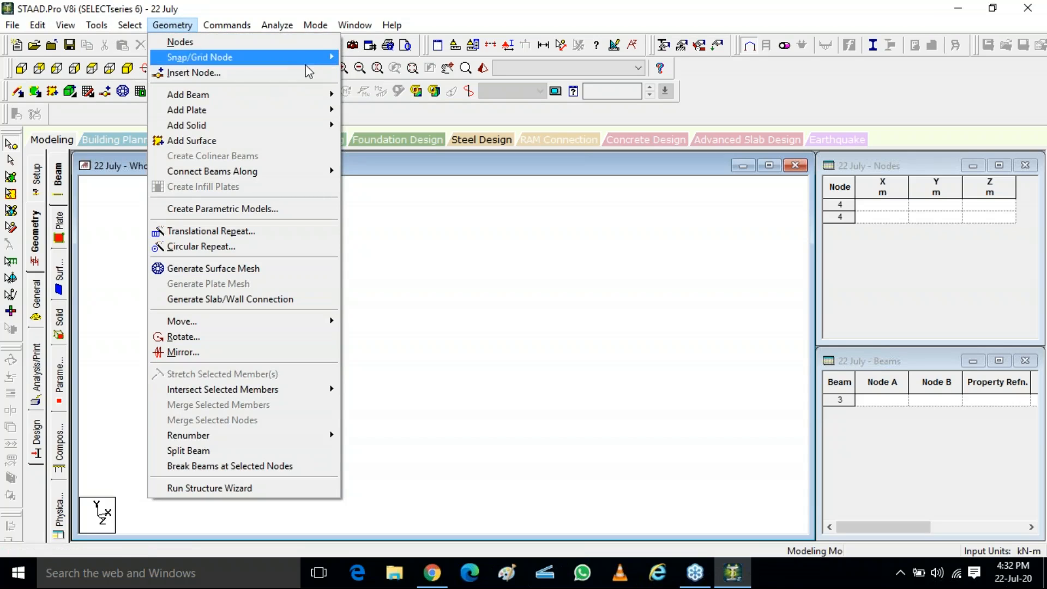
pyautogui.moveTo(327, 58)
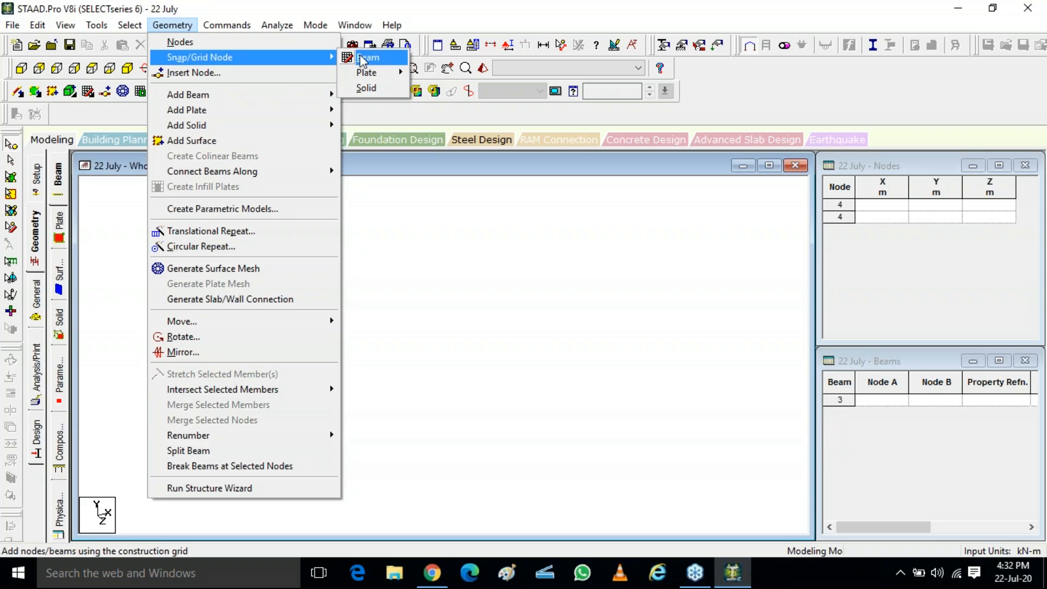
pyautogui.click(364, 58)
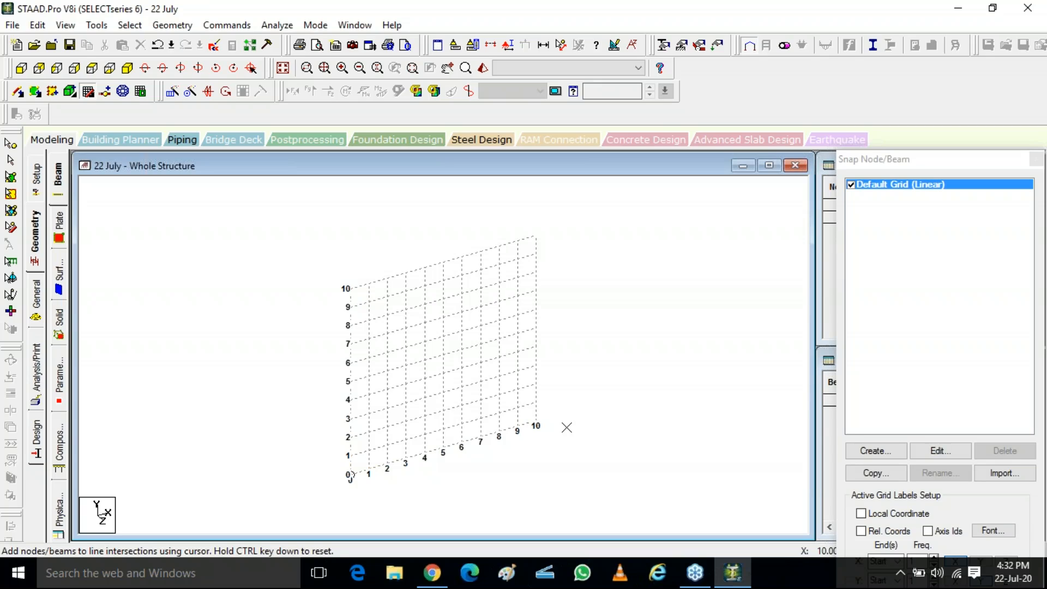
pyautogui.click(1034, 247)
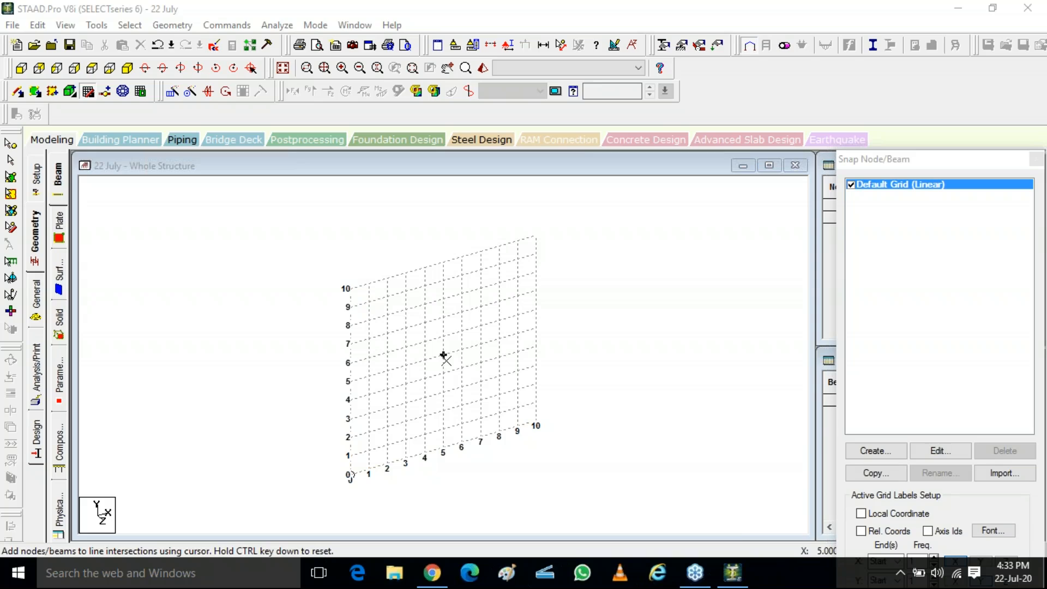
pyautogui.click(406, 361)
pyautogui.click(406, 362)
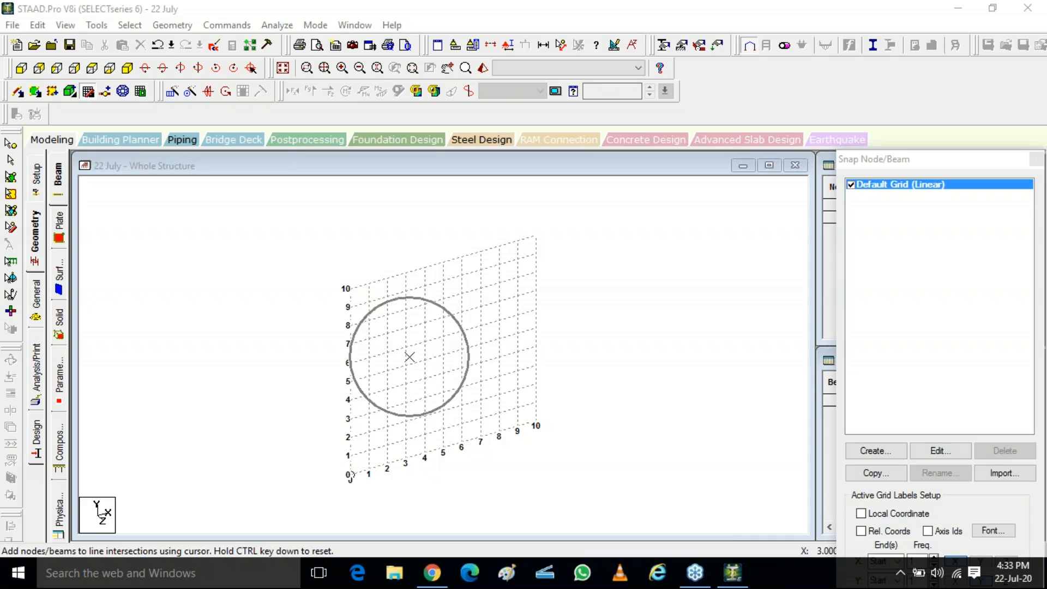
pyautogui.click(406, 361)
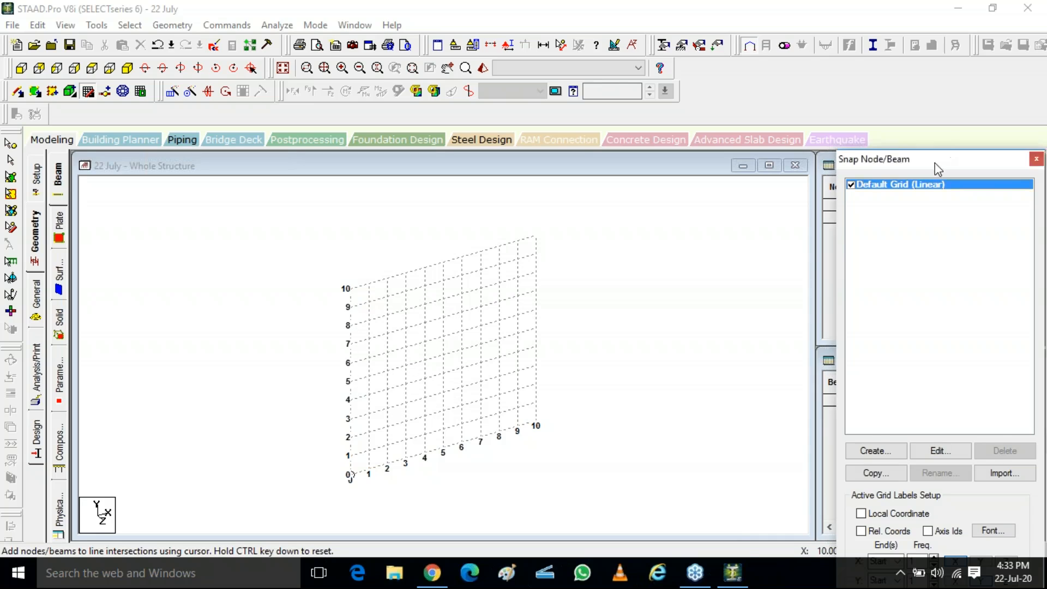
pyautogui.moveTo(935, 160); pyautogui.dragTo(856, 52)
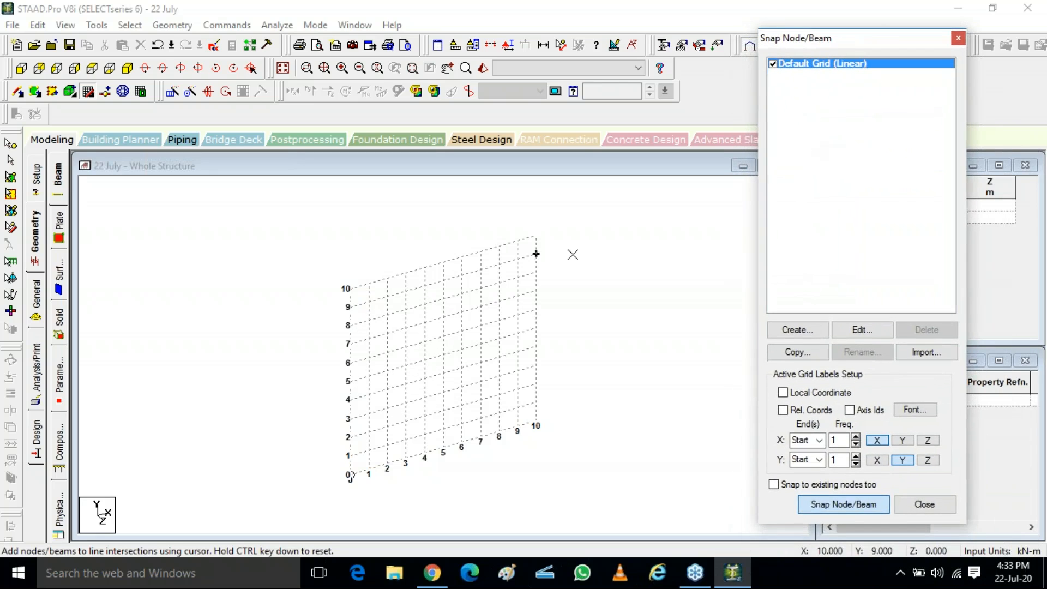
pyautogui.click(462, 298)
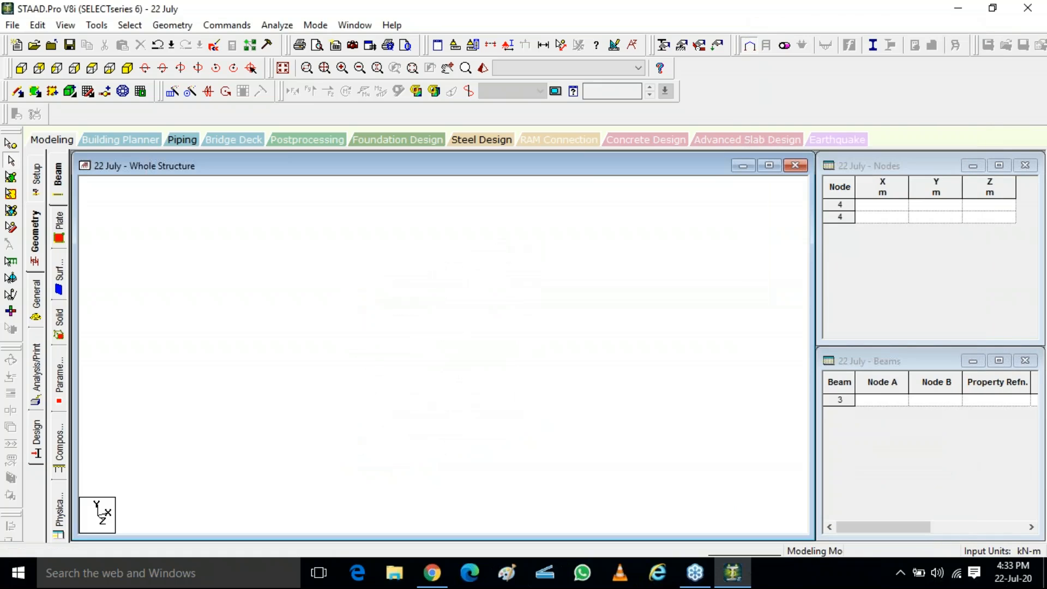
# Step: Reopen the beam snap grid and activate Snap Node/Beam mode on the default linear grid
pyautogui.click(88, 91)
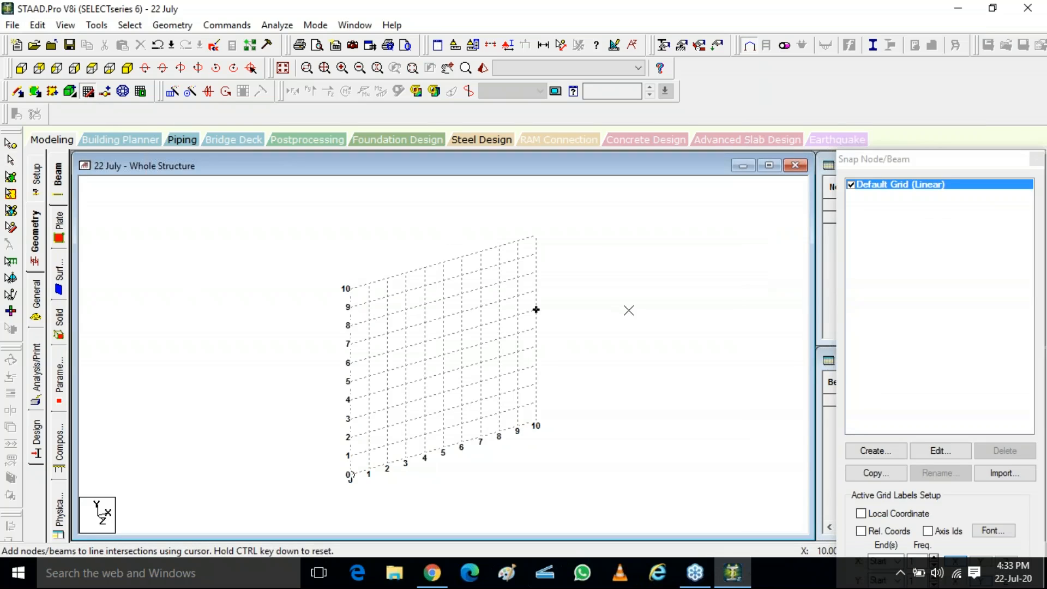
pyautogui.moveTo(886, 155); pyautogui.dragTo(844, 51)
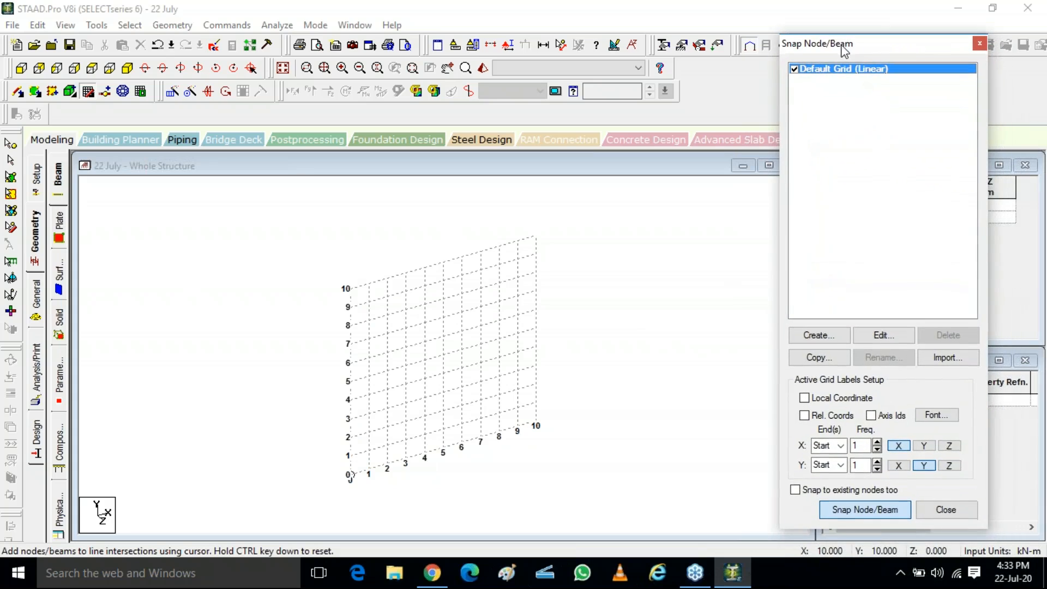
pyautogui.click(846, 516)
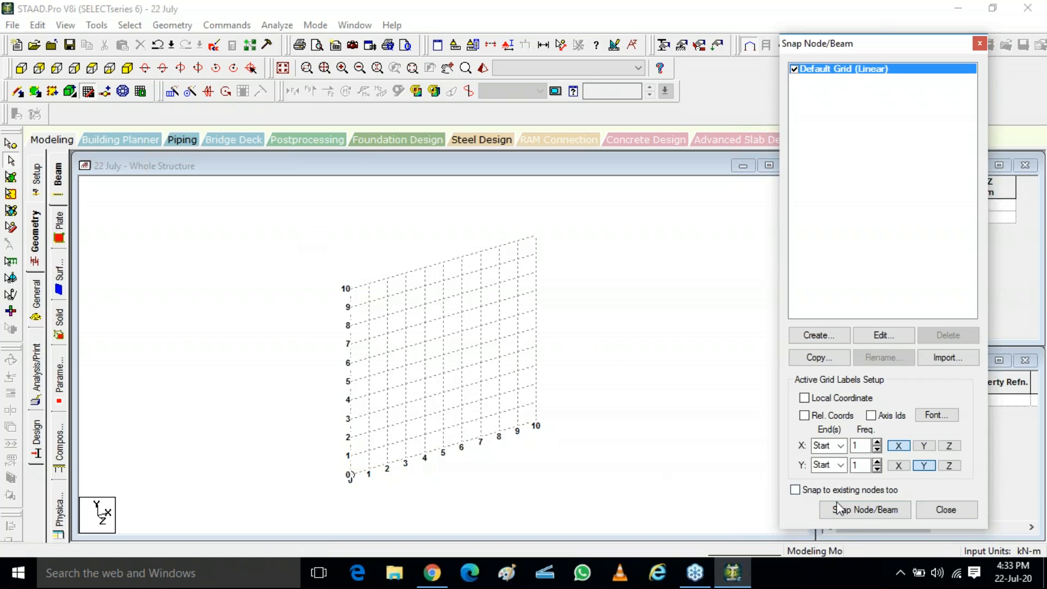
pyautogui.click(865, 510)
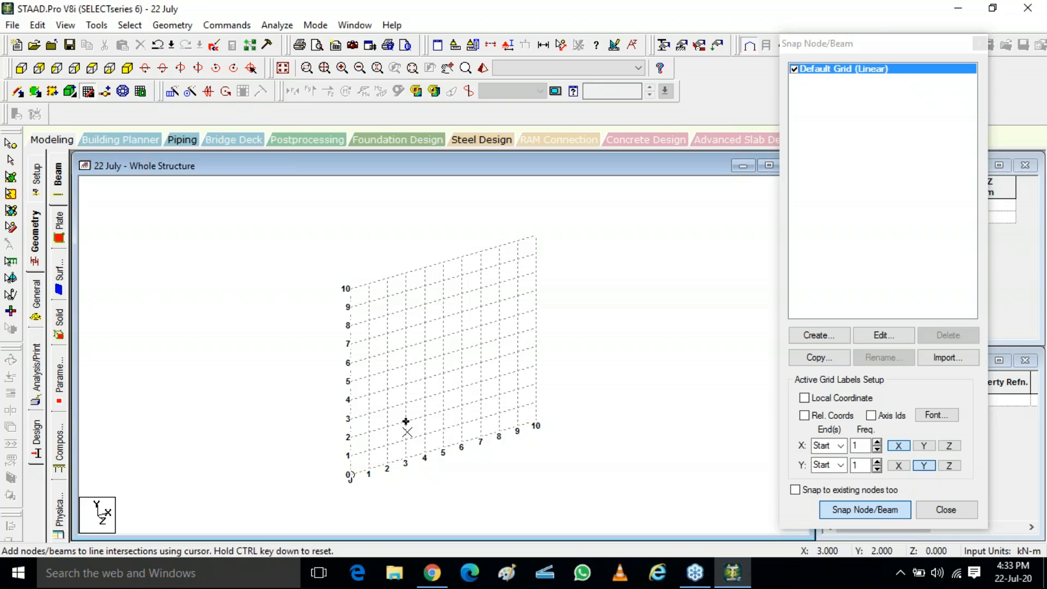
# Step: Draw a connected chain of five beams starting at the grid origin by snapping to grid intersections
pyautogui.click(351, 470)
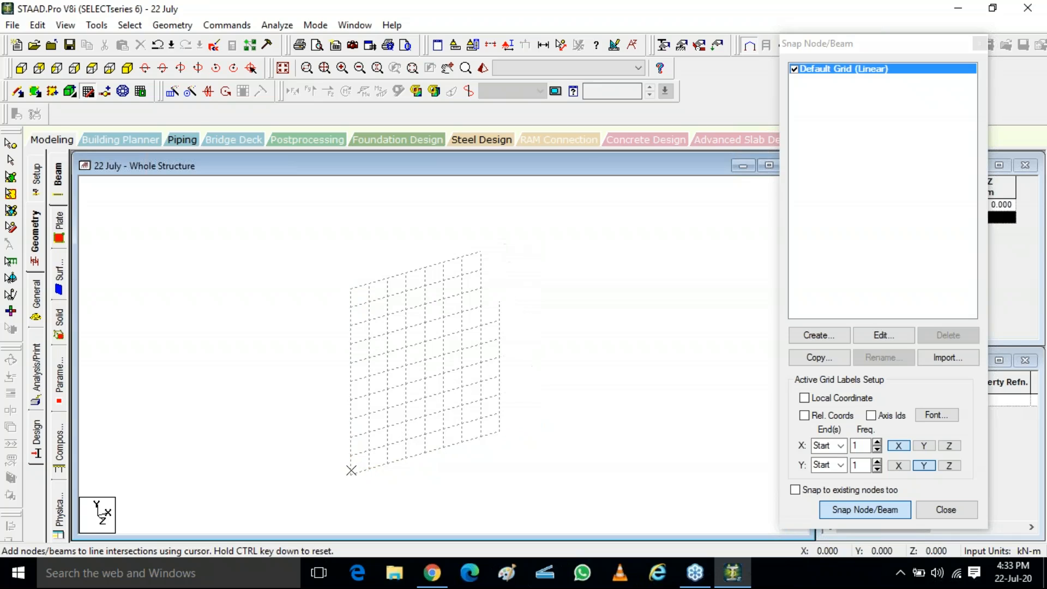
pyautogui.click(387, 352)
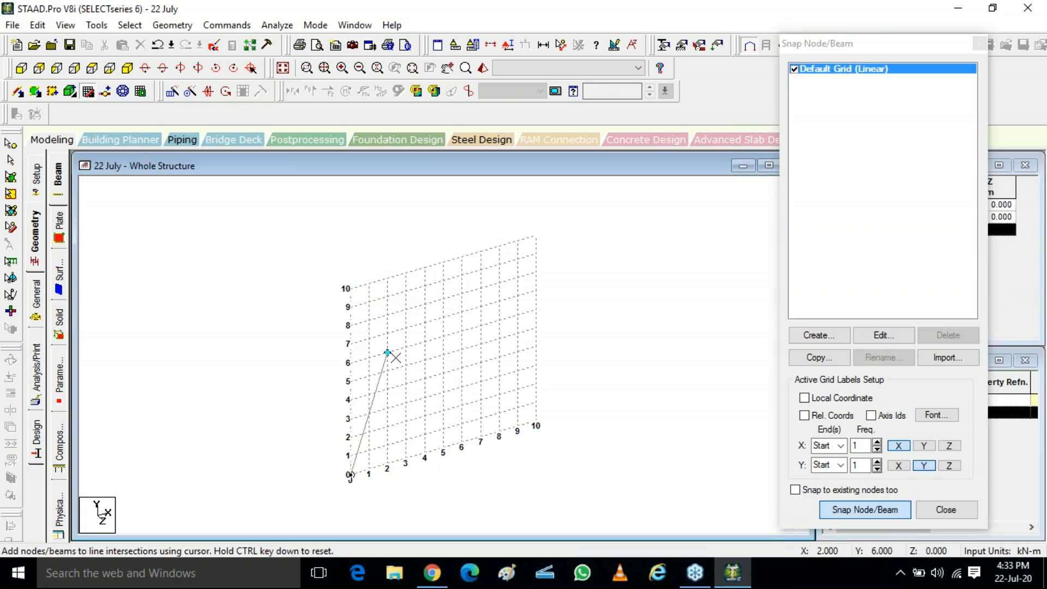
pyautogui.click(480, 344)
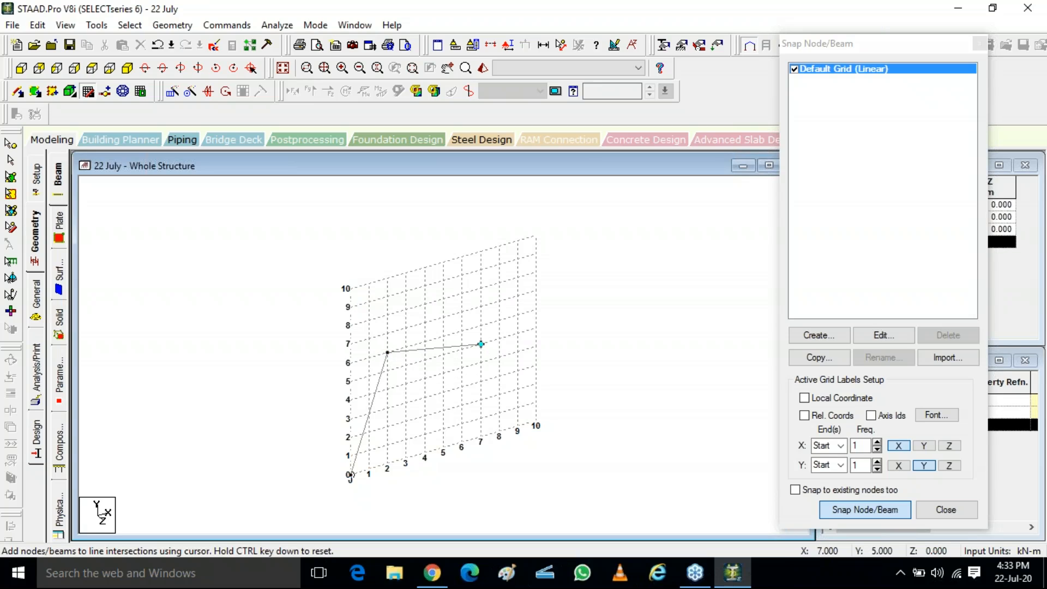
pyautogui.click(481, 399)
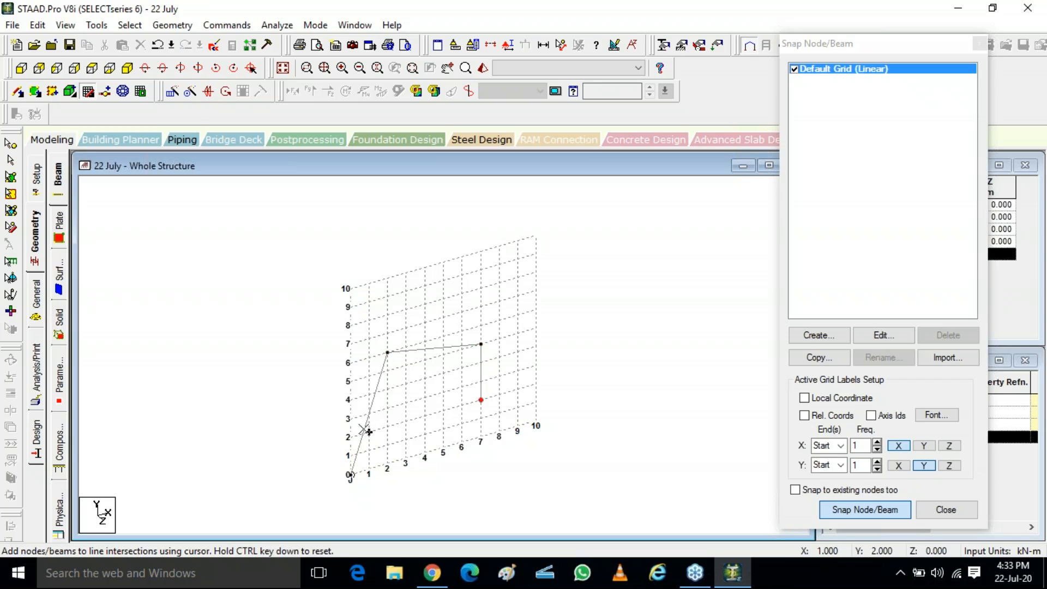
pyautogui.click(425, 397)
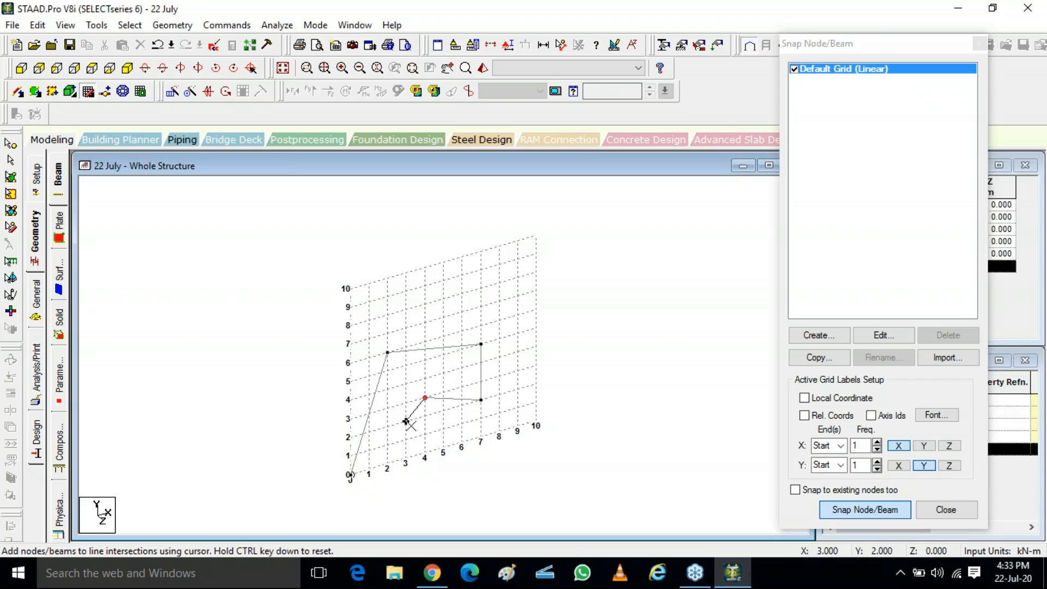
pyautogui.click(406, 439)
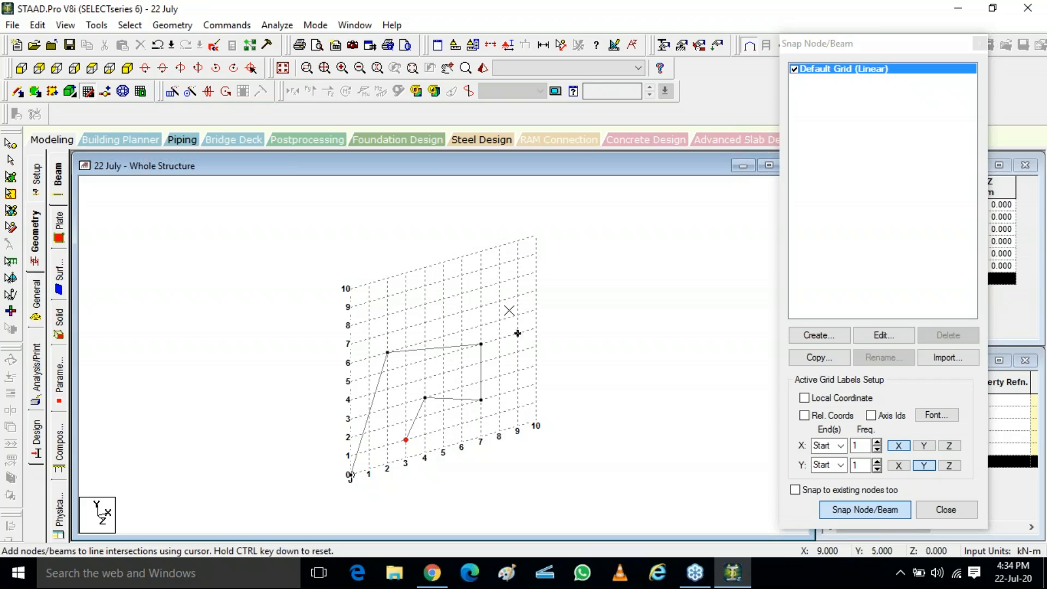
# Step: Place a series of individual nodes at scattered grid intersections across the upper part of the grid
pyautogui.keyDown('ctrl'); pyautogui.click(500, 300); pyautogui.keyUp('ctrl')
pyautogui.keyDown('ctrl'); pyautogui.click(443, 299); pyautogui.keyUp('ctrl')
pyautogui.keyDown('ctrl'); pyautogui.click(387, 315); pyautogui.keyUp('ctrl')
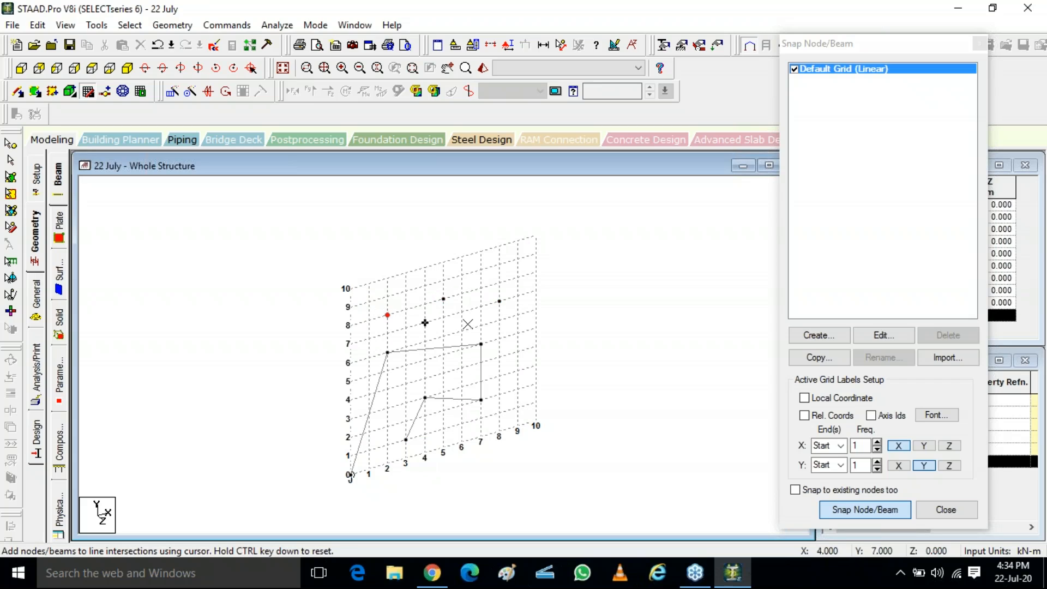
pyautogui.keyDown('ctrl'); pyautogui.click(518, 333); pyautogui.keyUp('ctrl')
pyautogui.keyDown('ctrl'); pyautogui.click(500, 394); pyautogui.keyUp('ctrl')
pyautogui.keyDown('ctrl'); pyautogui.click(518, 408); pyautogui.keyUp('ctrl')
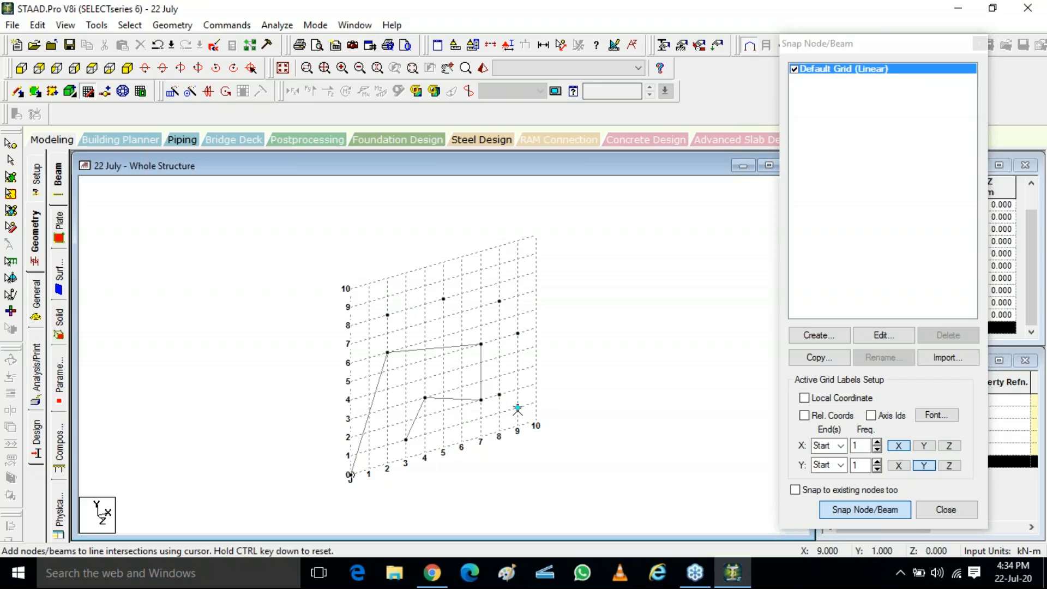
pyautogui.keyDown('ctrl'); pyautogui.click(462, 424); pyautogui.keyUp('ctrl')
pyautogui.keyDown('ctrl'); pyautogui.click(500, 357); pyautogui.keyUp('ctrl')
pyautogui.keyDown('ctrl'); pyautogui.click(462, 312); pyautogui.keyUp('ctrl')
pyautogui.keyDown('ctrl'); pyautogui.click(425, 322); pyautogui.keyUp('ctrl')
pyautogui.keyDown('ctrl'); pyautogui.click(406, 291); pyautogui.keyUp('ctrl')
pyautogui.keyDown('ctrl'); pyautogui.click(481, 252); pyautogui.keyUp('ctrl')
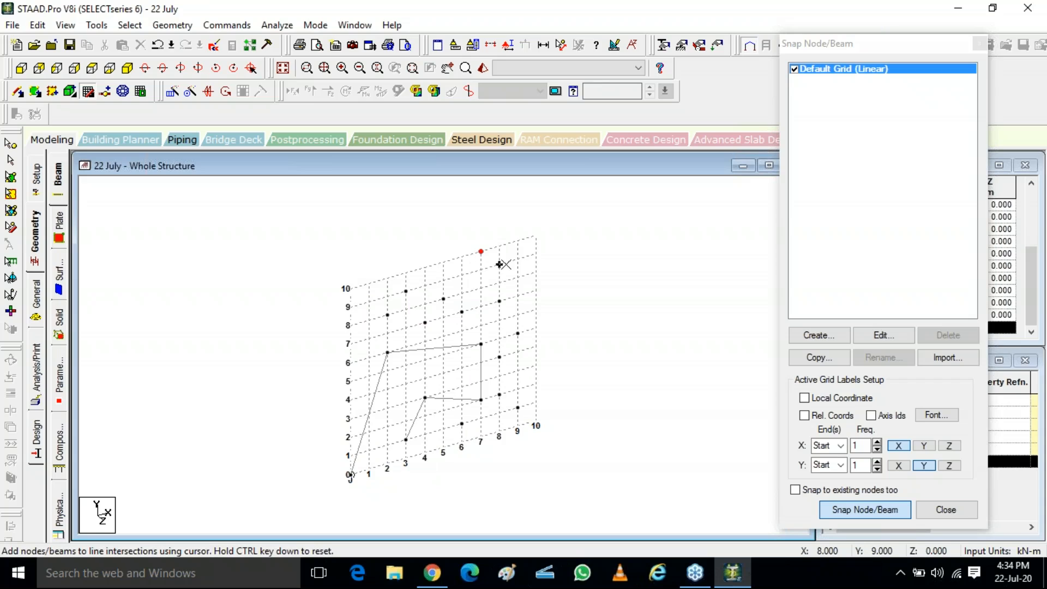
pyautogui.keyDown('ctrl'); pyautogui.click(500, 264); pyautogui.keyUp('ctrl')
pyautogui.keyDown('ctrl'); pyautogui.click(536, 290); pyautogui.keyUp('ctrl')
# Step: Draw additional beams connecting several of the placed nodes in the upper grid area, then end beam drawing
pyautogui.scroll(2, 531, 284)
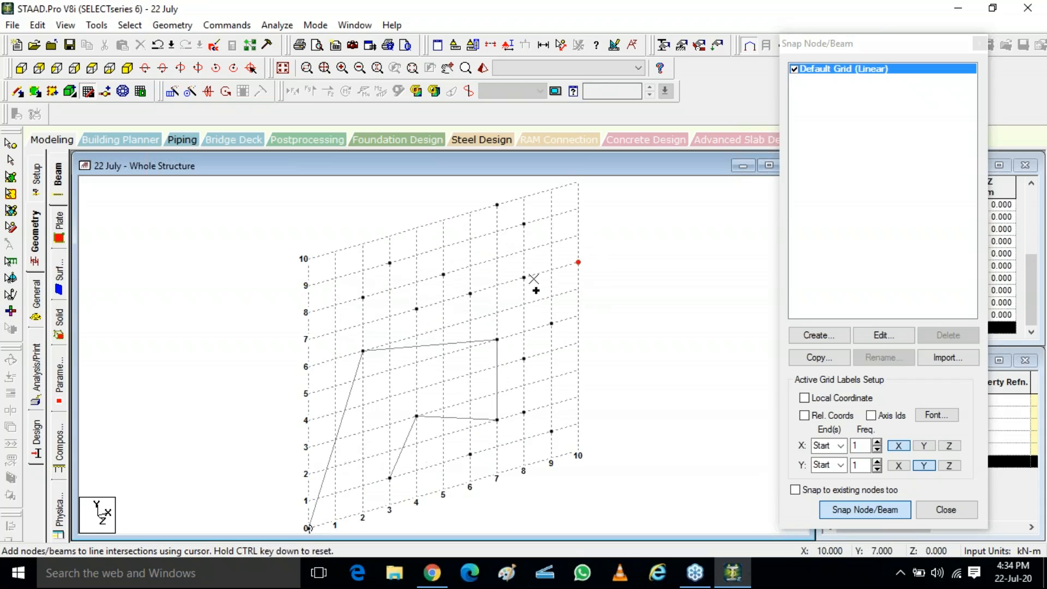
pyautogui.keyDown('ctrl'); pyautogui.click(566, 252); pyautogui.keyUp('ctrl')
pyautogui.click(552, 243)
pyautogui.click(496, 339)
pyautogui.click(416, 254)
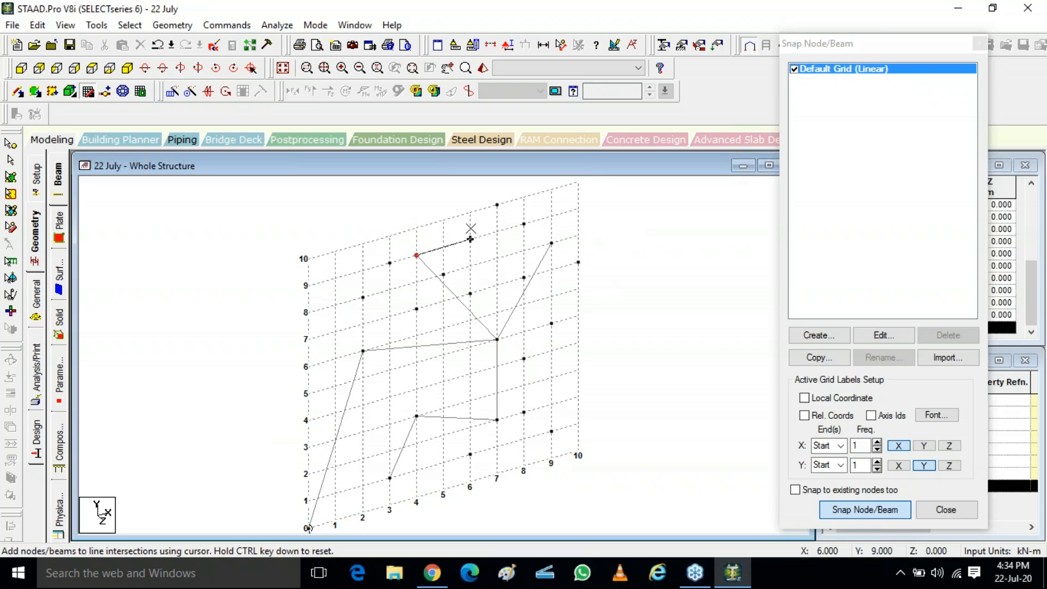
pyautogui.click(470, 239)
pyautogui.click(470, 266)
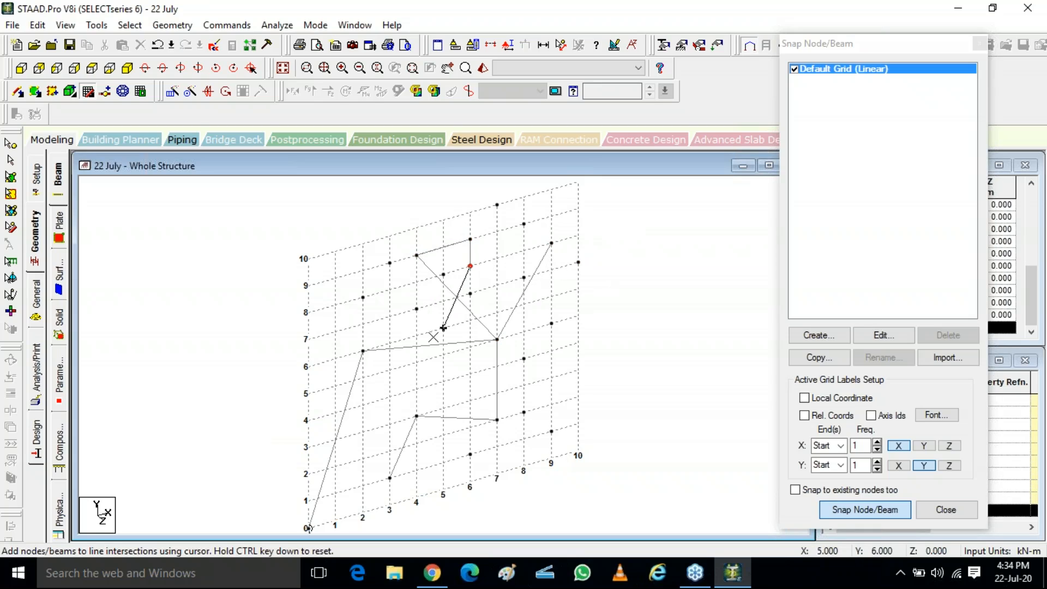
pyautogui.click(416, 363)
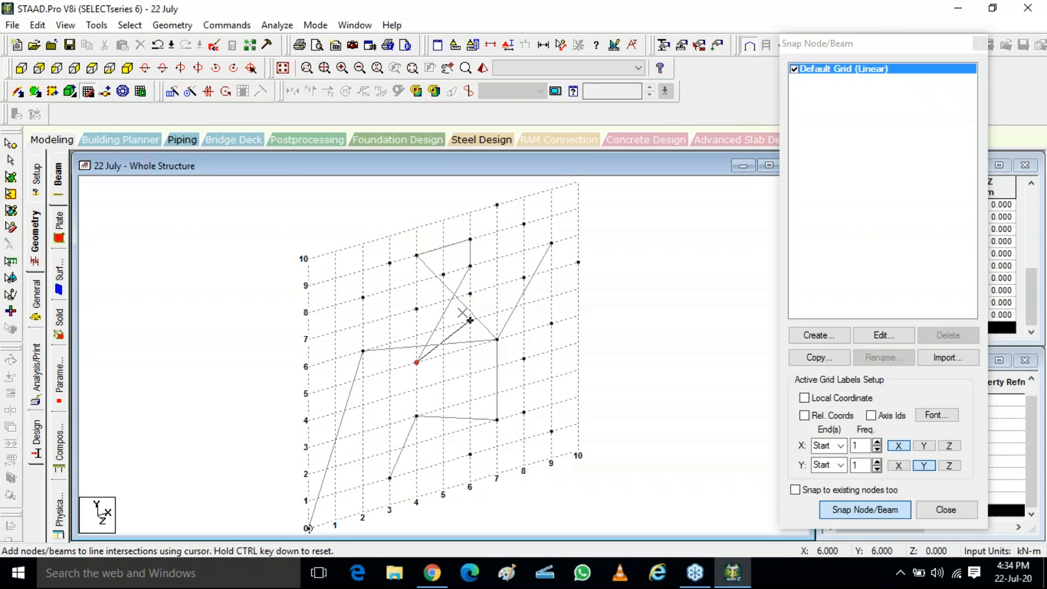
pyautogui.press('Escape')
# Step: Turn off Snap Node/Beam mode
pyautogui.scroll(-1, 436, 319)
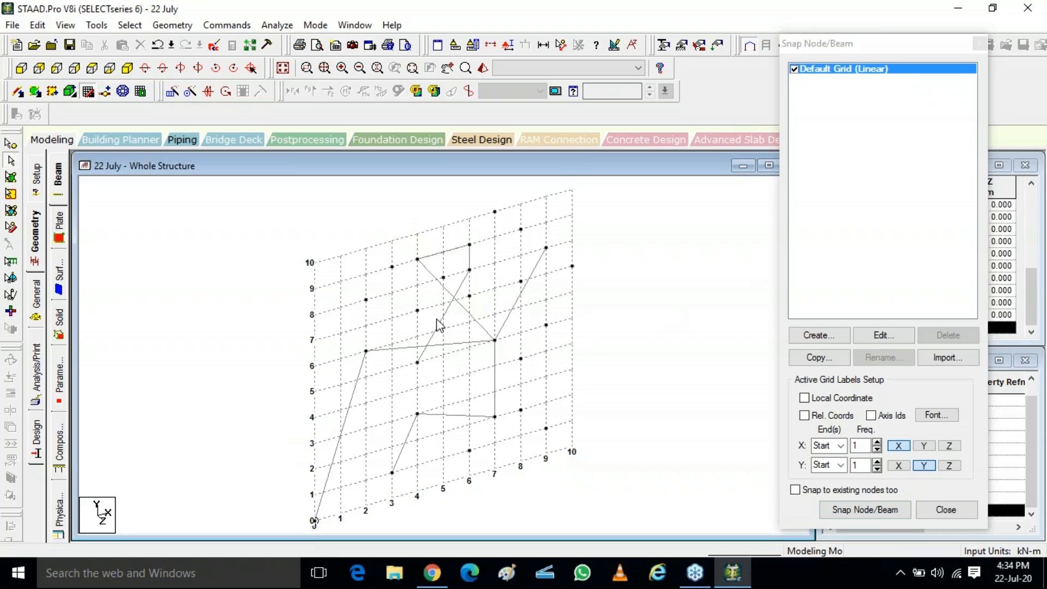
pyautogui.scroll(-1, 436, 323)
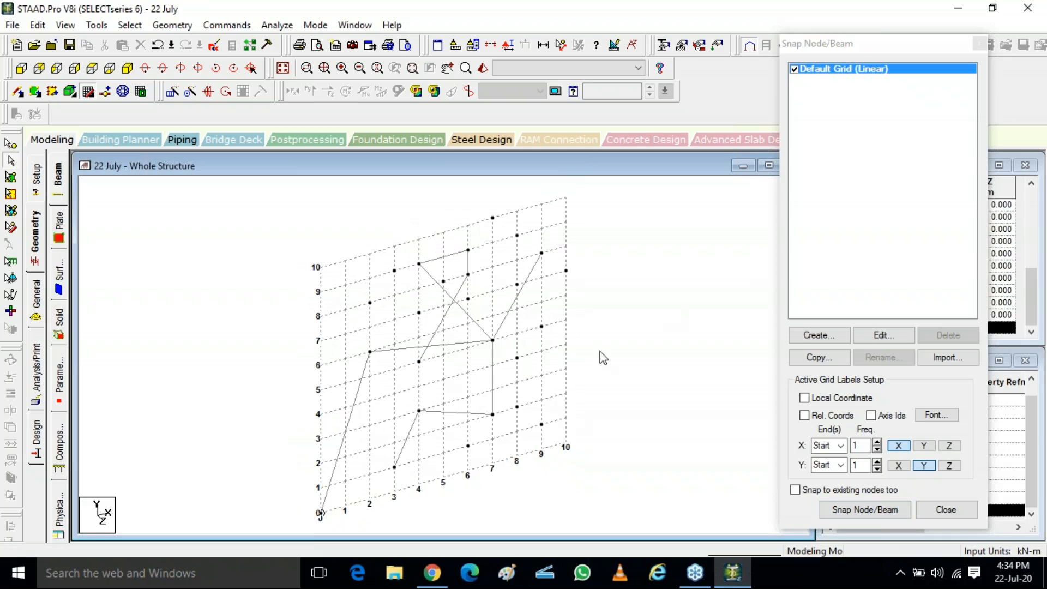
pyautogui.click(854, 513)
pyautogui.click(854, 513)
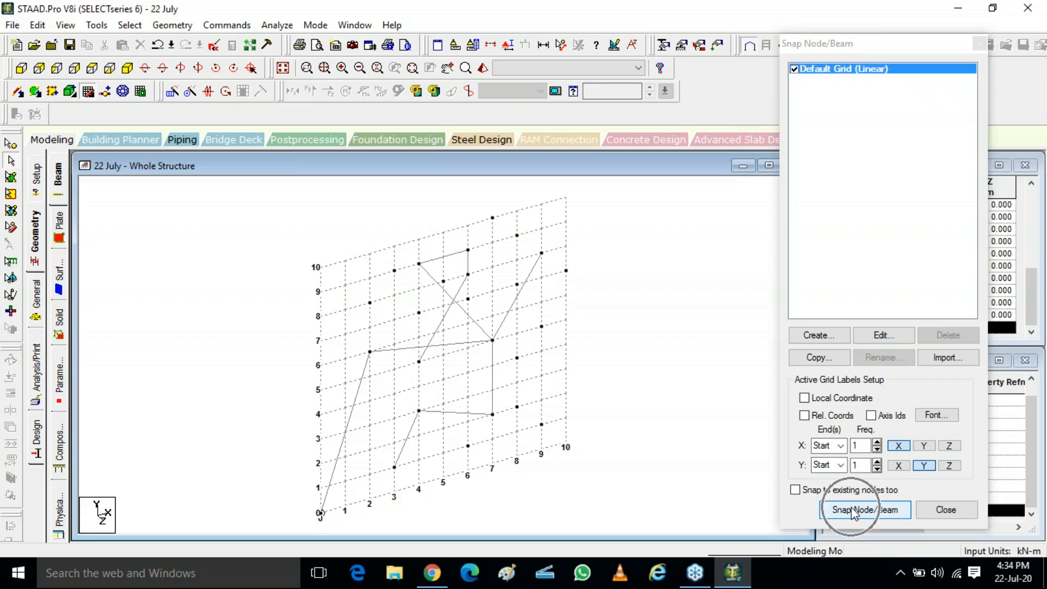
pyautogui.click(854, 513)
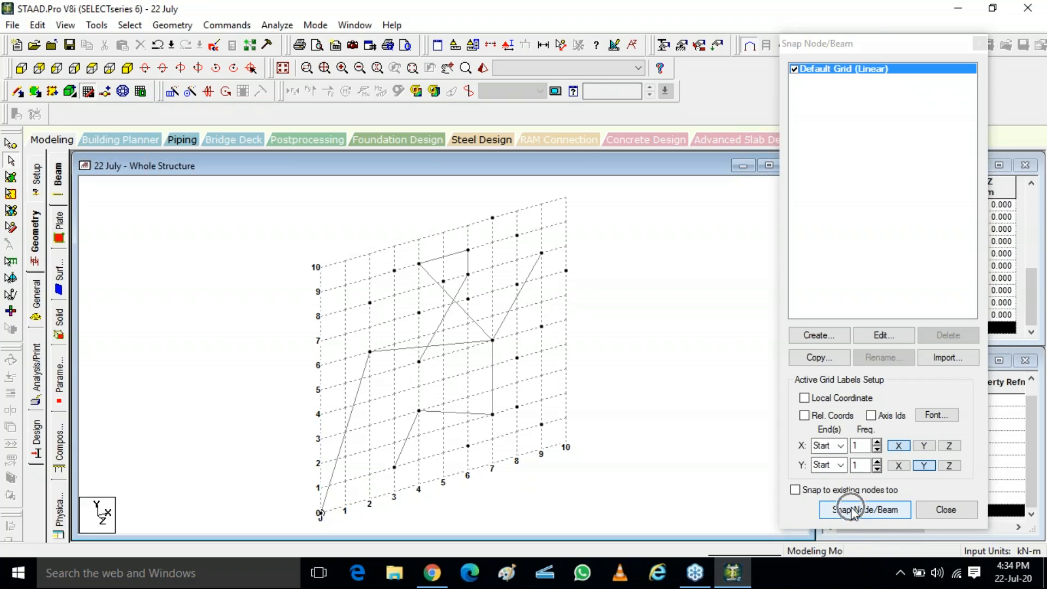
# Step: Window-select the upper group of nodes with the nodes cursor and delete them along with their connected beams
pyautogui.click(10, 145)
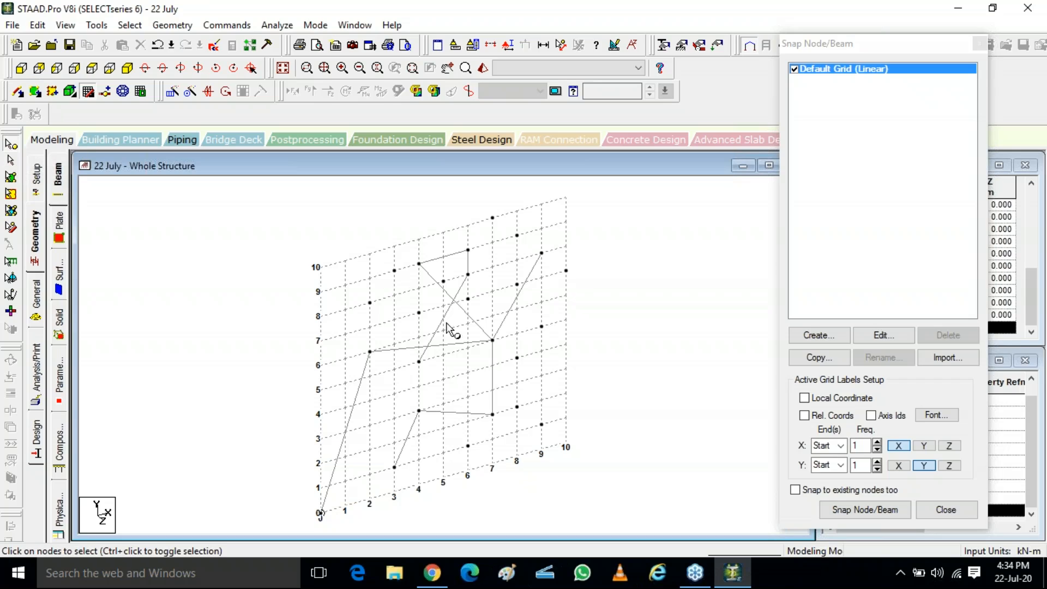
pyautogui.moveTo(345, 229); pyautogui.dragTo(627, 328)
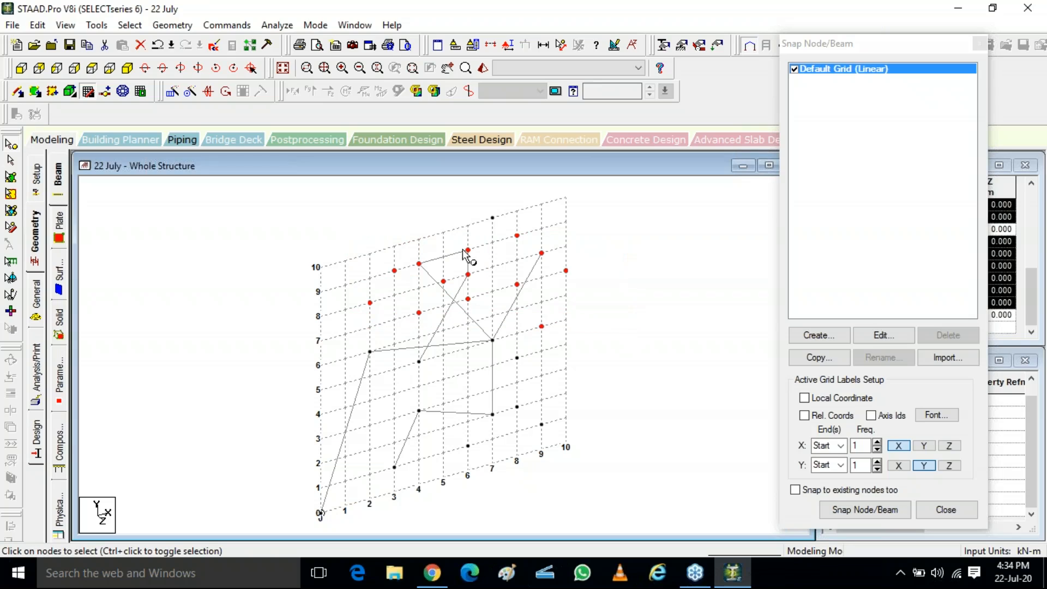
pyautogui.click(324, 210)
pyautogui.moveTo(316, 194); pyautogui.dragTo(692, 329)
pyautogui.click(388, 214)
pyautogui.moveTo(334, 195); pyautogui.dragTo(616, 319)
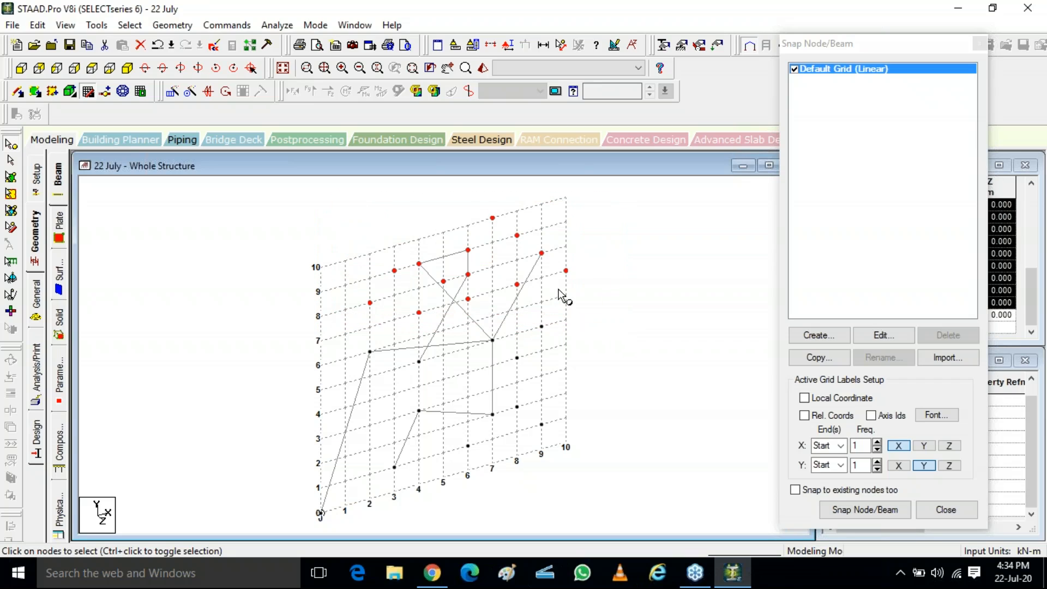
pyautogui.press('Delete')
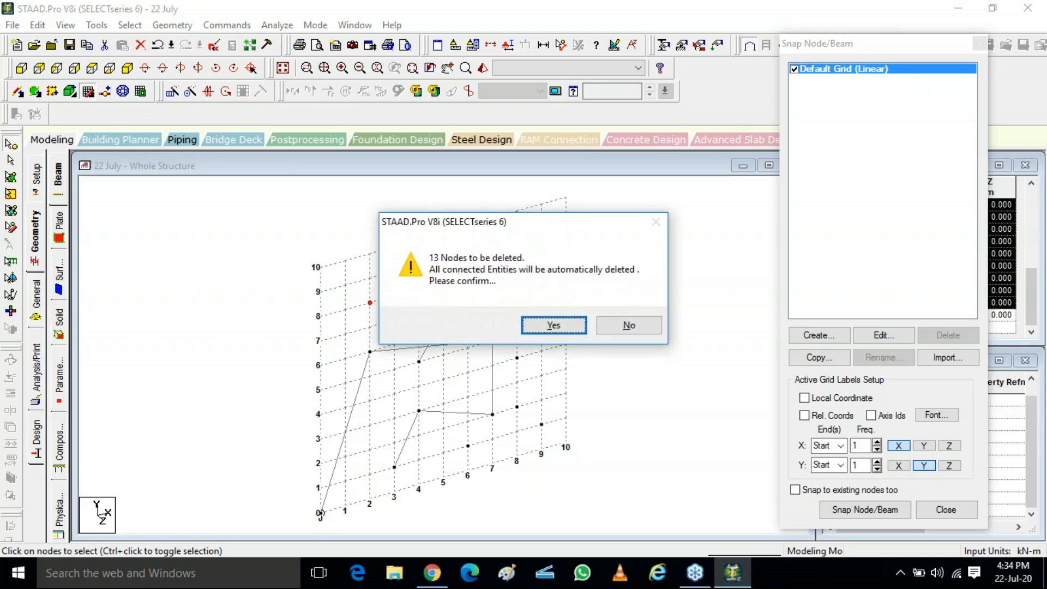
pyautogui.press('Return')
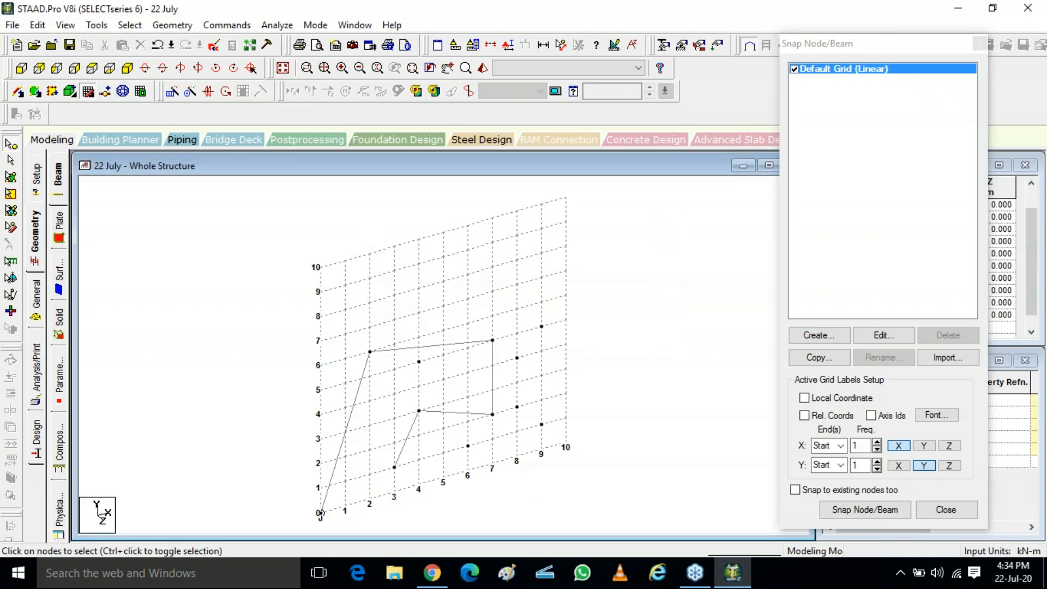
# Step: Window-select the scattered nodes on the right side of the grid and delete them
pyautogui.moveTo(507, 303); pyautogui.dragTo(570, 490)
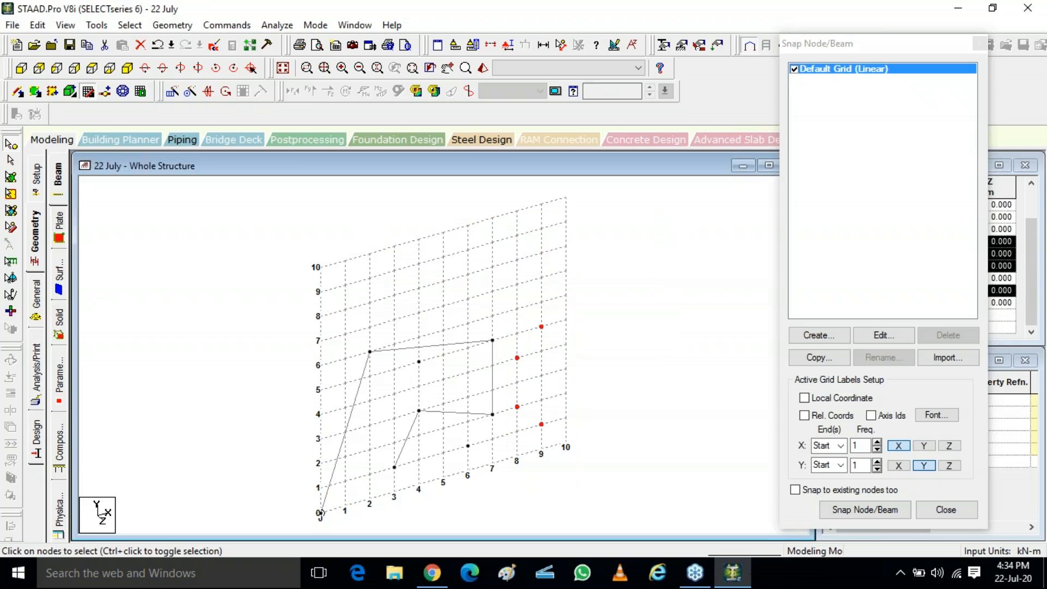
pyautogui.press('Delete')
pyautogui.press('Return')
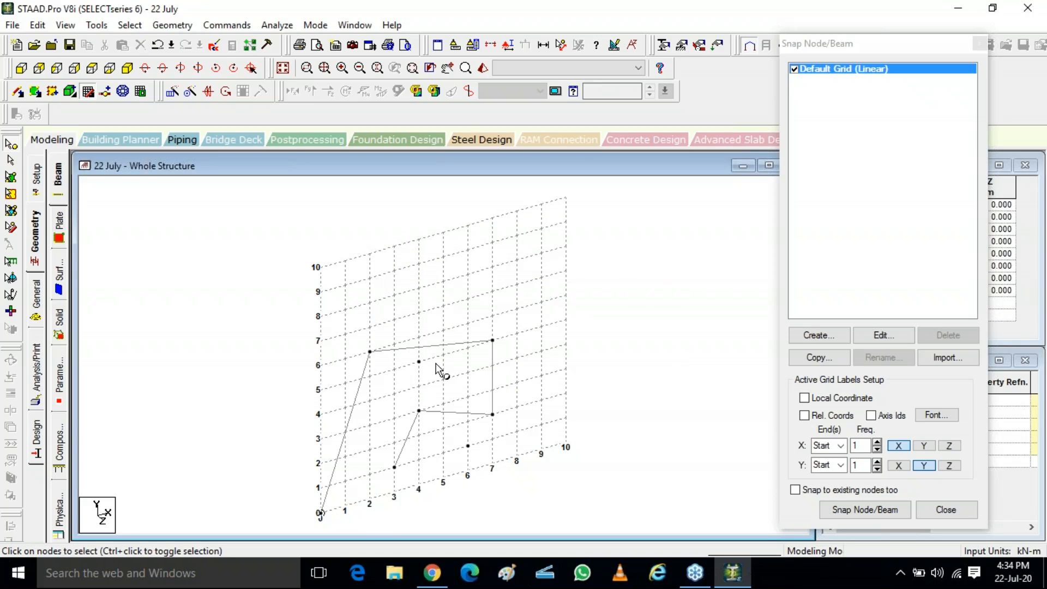
# Step: Select the two unconnected nodes in the middle and lower grid area and delete them
pyautogui.click(419, 361)
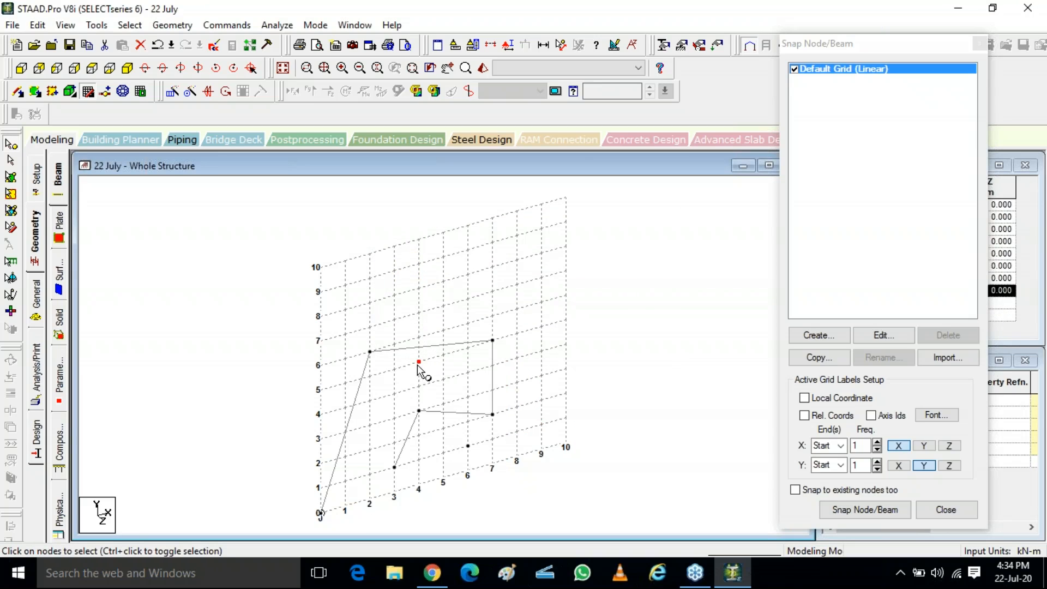
pyautogui.keyDown('ctrl'); pyautogui.click(468, 446); pyautogui.keyUp('ctrl')
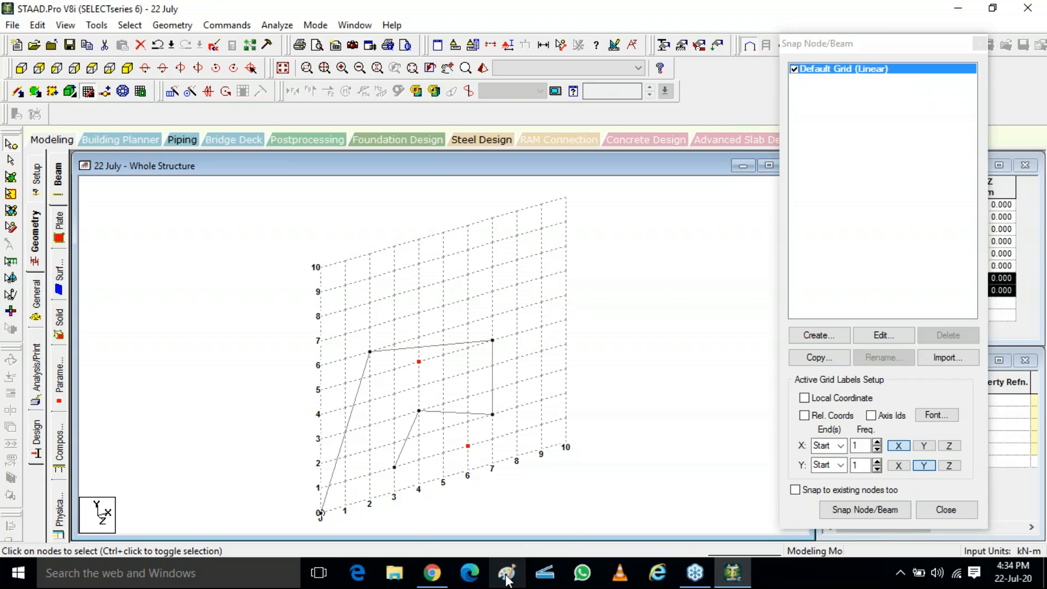
pyautogui.press('Delete')
pyautogui.press('Return')
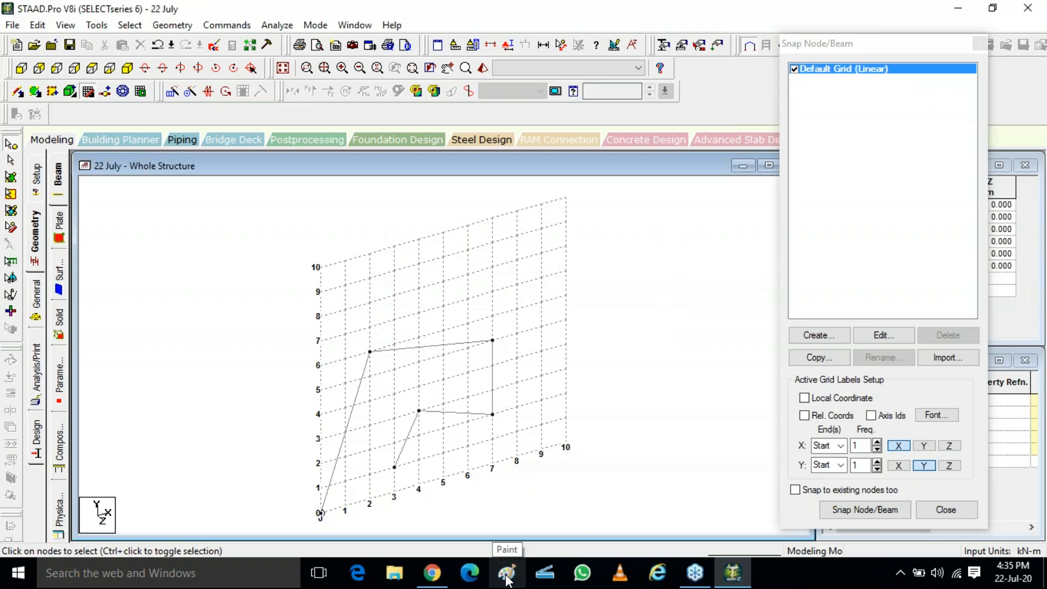
# Step: With the beams cursor, select the top horizontal beam and delete it
pyautogui.click(10, 163)
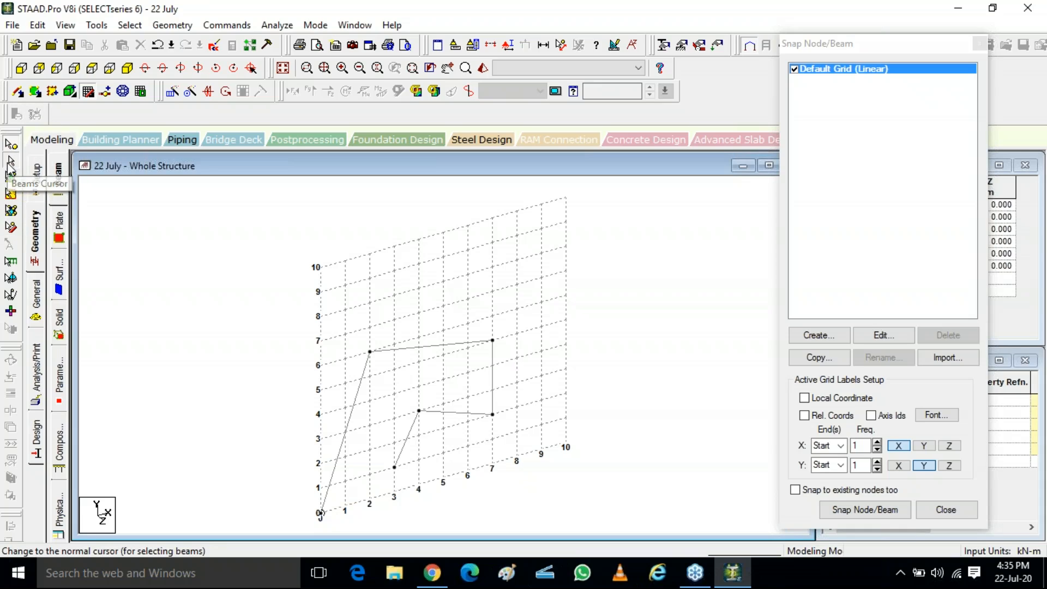
pyautogui.click(424, 352)
pyautogui.press('Delete')
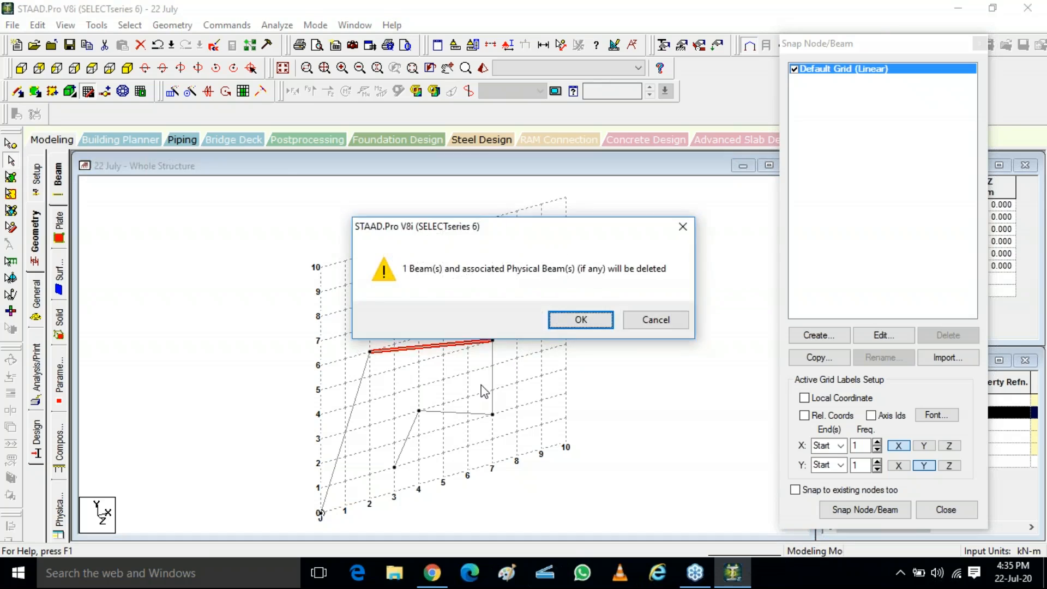
pyautogui.press('Return')
# Step: Window-select all remaining beams and delete them along with their nodes
pyautogui.moveTo(537, 314); pyautogui.dragTo(210, 464)
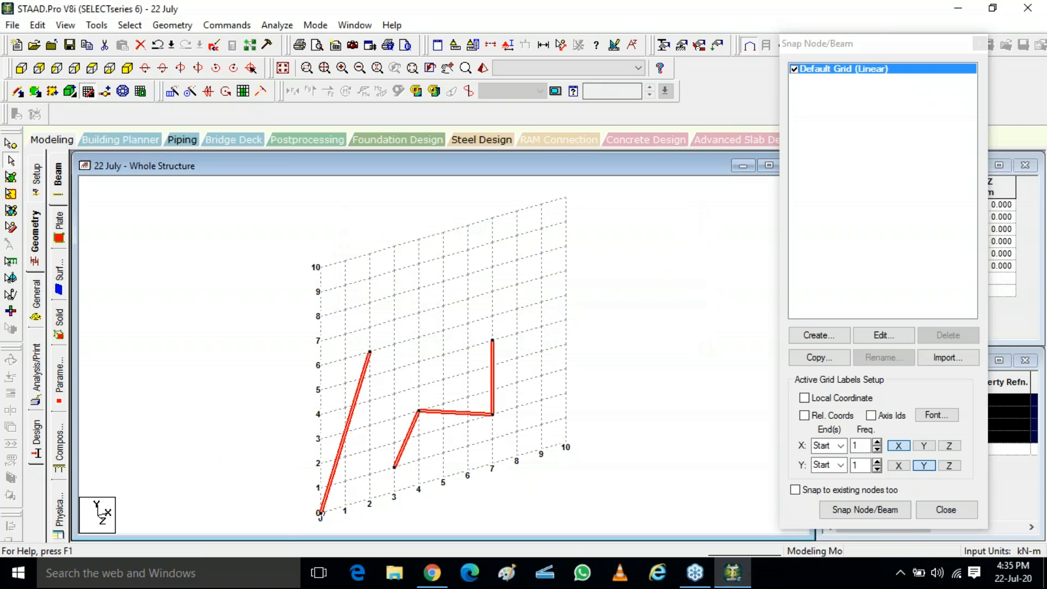
pyautogui.press('Delete')
pyautogui.press('Return')
pyautogui.press('Return')
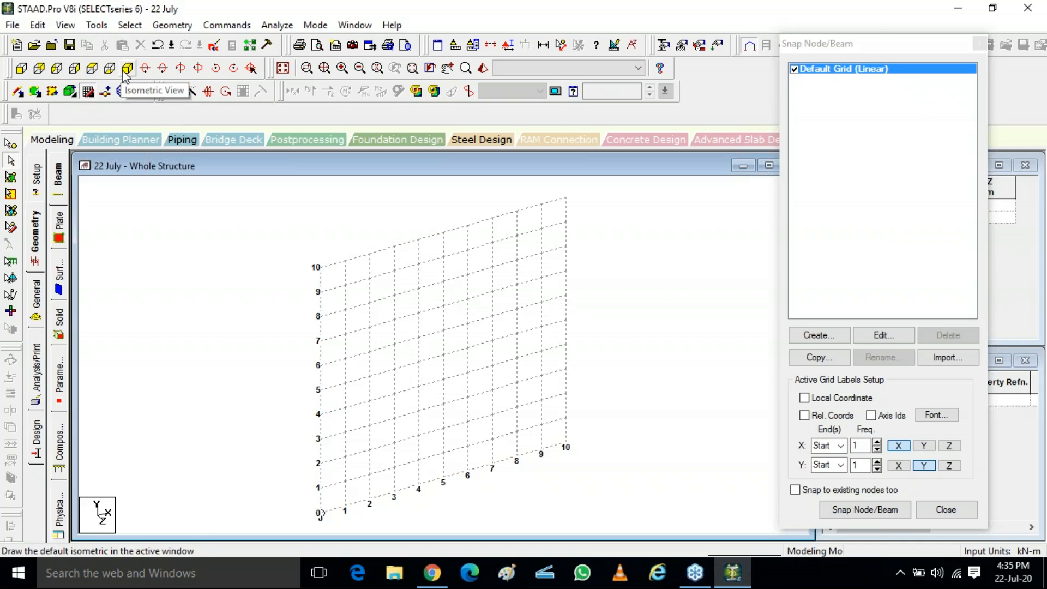
# Step: Inspect the empty grid from front, side, top and isometric views, accepting the auto-save prompt
pyautogui.click(22, 69)
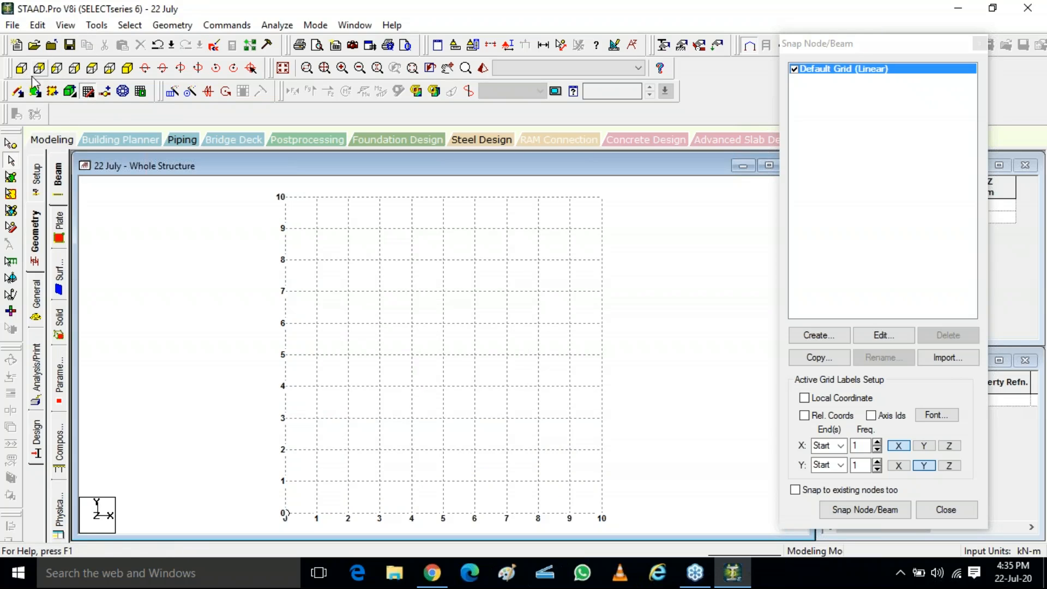
pyautogui.click(39, 68)
pyautogui.click(56, 68)
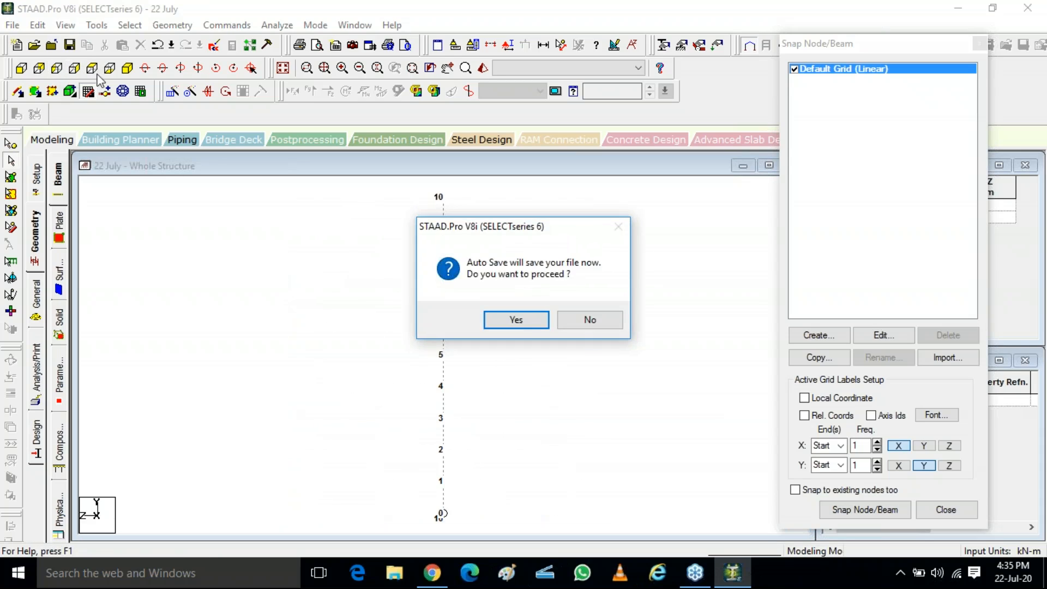
pyautogui.press('Return')
pyautogui.press('Return')
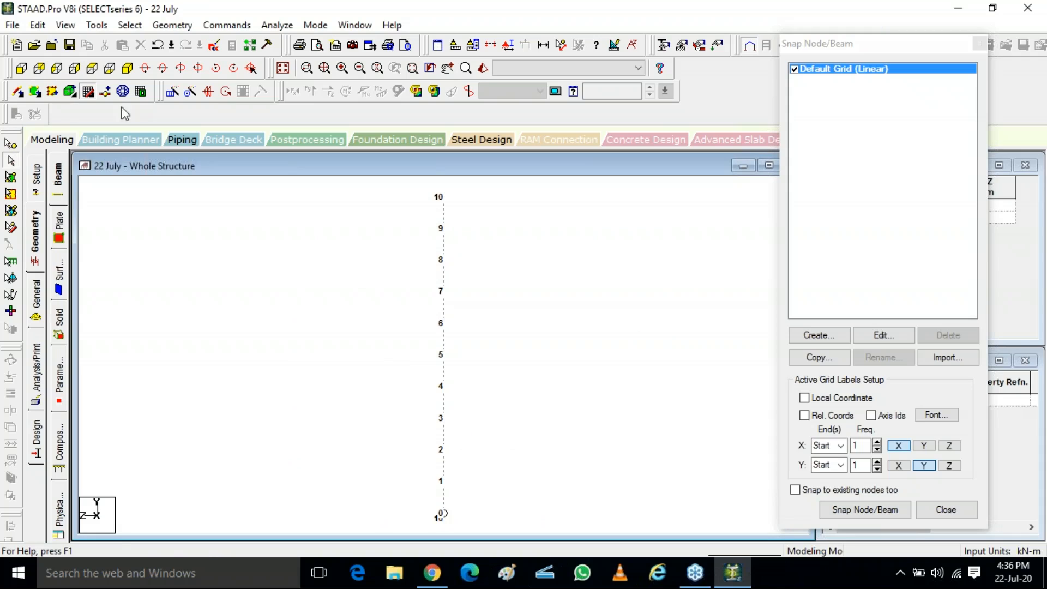
pyautogui.click(93, 74)
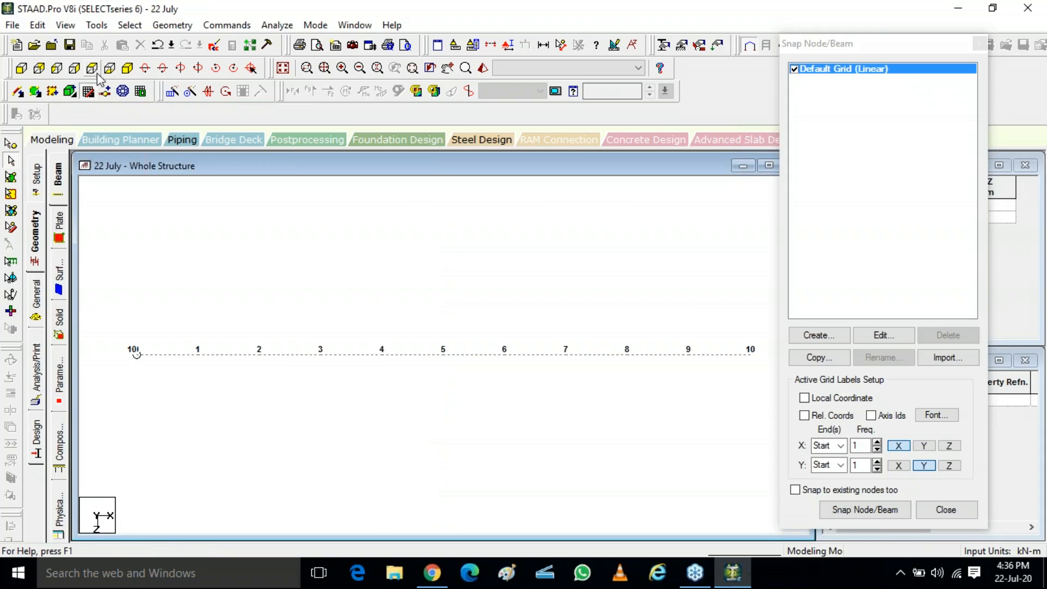
pyautogui.click(108, 70)
pyautogui.click(93, 73)
pyautogui.click(109, 74)
pyautogui.click(126, 70)
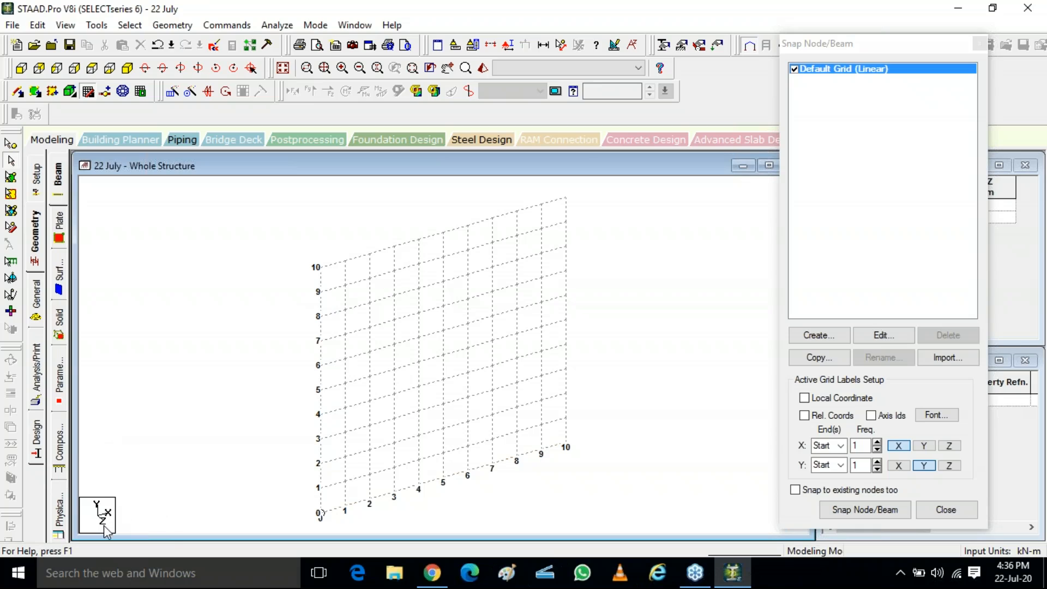
pyautogui.click(1039, 220)
pyautogui.click(940, 265)
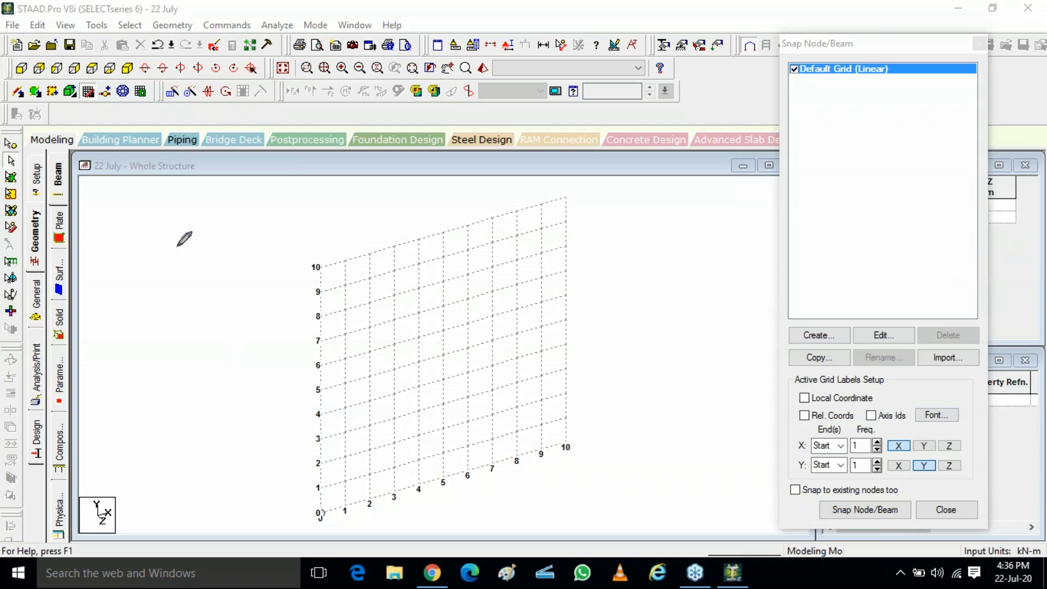
pyautogui.moveTo(177, 245)
pyautogui.mouseDown()
pyautogui.moveTo(180, 324)
pyautogui.moveTo(246, 328)
pyautogui.mouseUp()
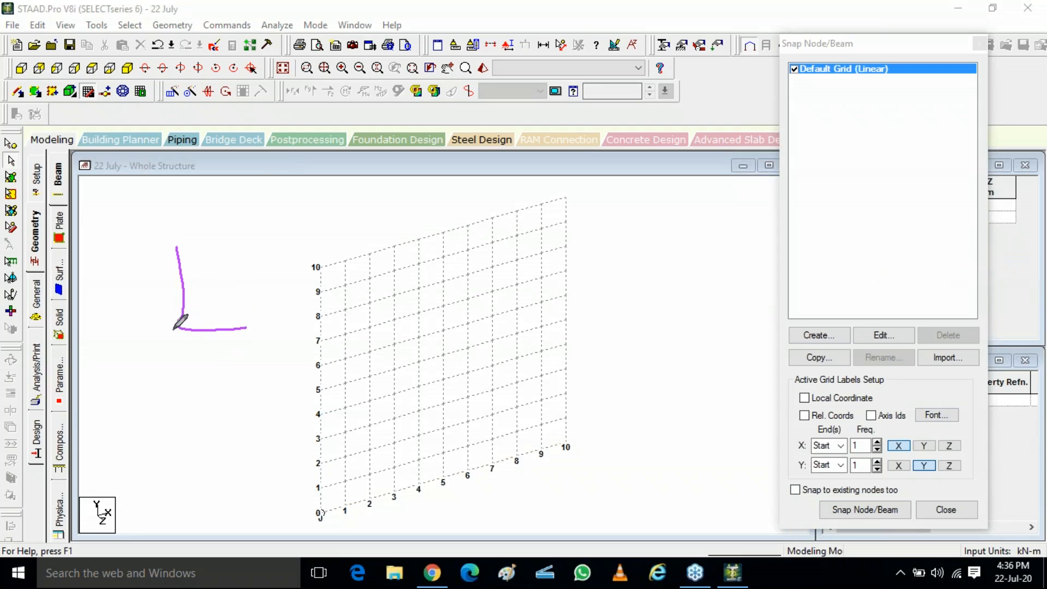
pyautogui.moveTo(176, 329); pyautogui.dragTo(62, 420)
pyautogui.moveTo(177, 268)
pyautogui.mouseDown()
pyautogui.moveTo(246, 280)
pyautogui.moveTo(246, 328)
pyautogui.mouseUp()
pyautogui.moveTo(230, 292); pyautogui.dragTo(233, 323)
pyautogui.moveTo(221, 277)
pyautogui.mouseDown()
pyautogui.moveTo(221, 310)
pyautogui.moveTo(200, 325)
pyautogui.mouseUp()
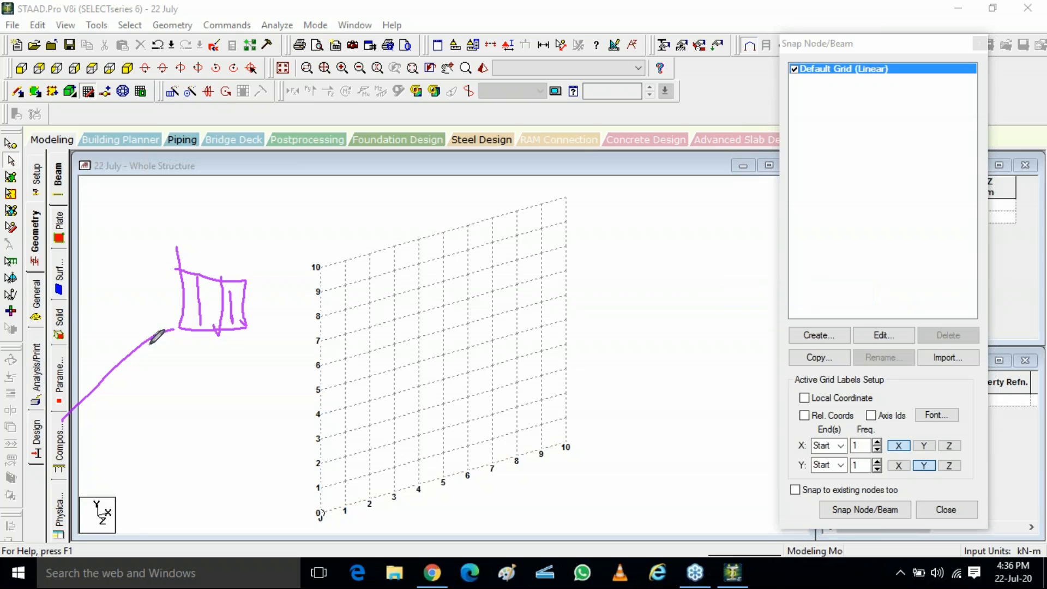
pyautogui.moveTo(182, 325)
pyautogui.mouseDown()
pyautogui.moveTo(123, 353)
pyautogui.moveTo(226, 334)
pyautogui.moveTo(240, 318)
pyautogui.moveTo(205, 345)
pyautogui.moveTo(183, 332)
pyautogui.moveTo(168, 342)
pyautogui.moveTo(182, 337)
pyautogui.moveTo(175, 350)
pyautogui.moveTo(164, 344)
pyautogui.moveTo(174, 337)
pyautogui.mouseUp()
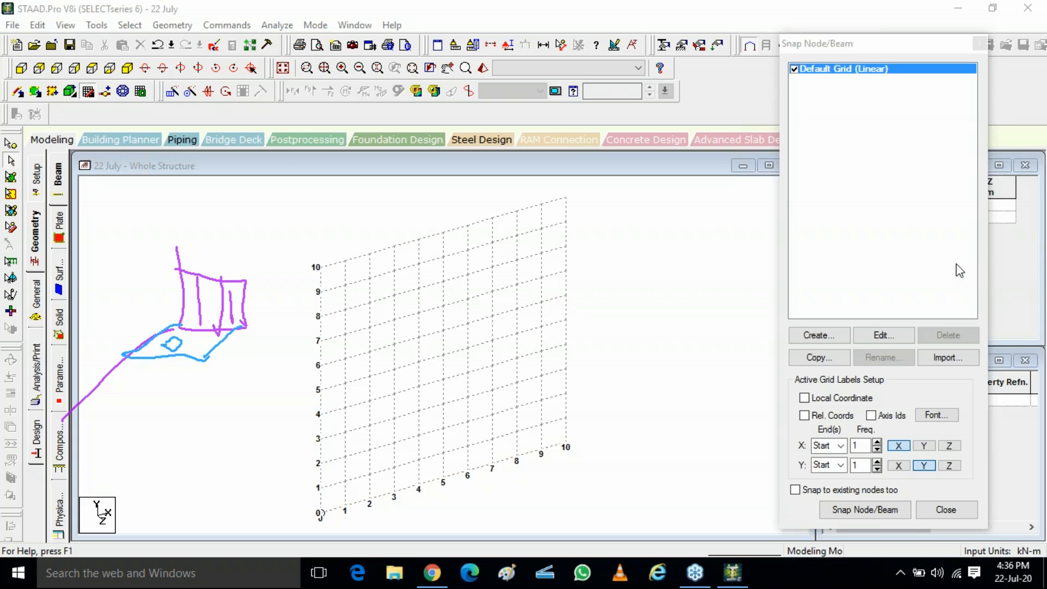
pyautogui.click(916, 331)
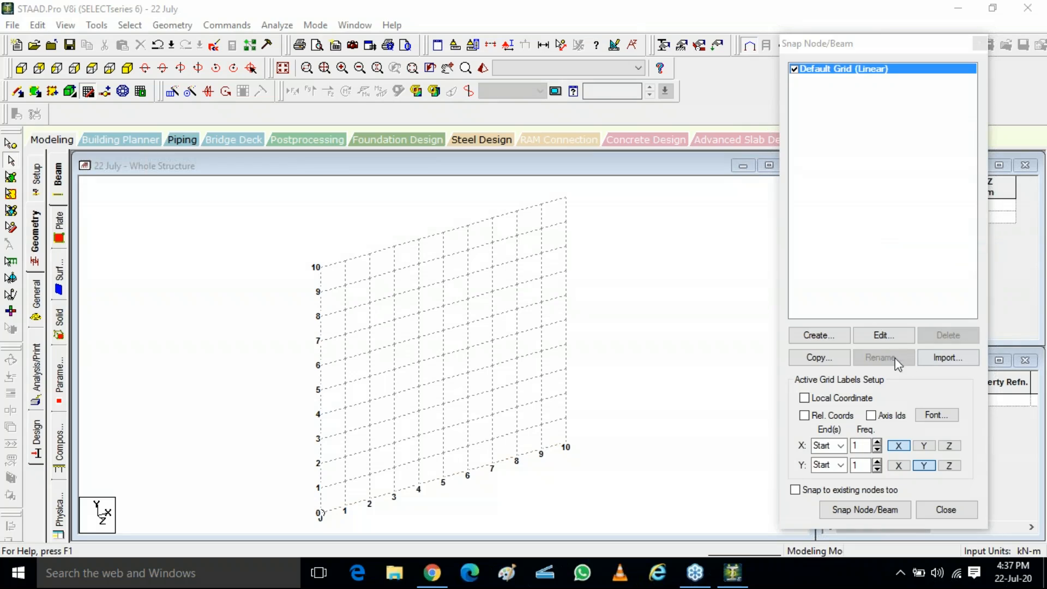
# Step: Open the default grid for editing and preview switching its plane to X-Z and back to X-Y
pyautogui.click(880, 339)
pyautogui.click(895, 69)
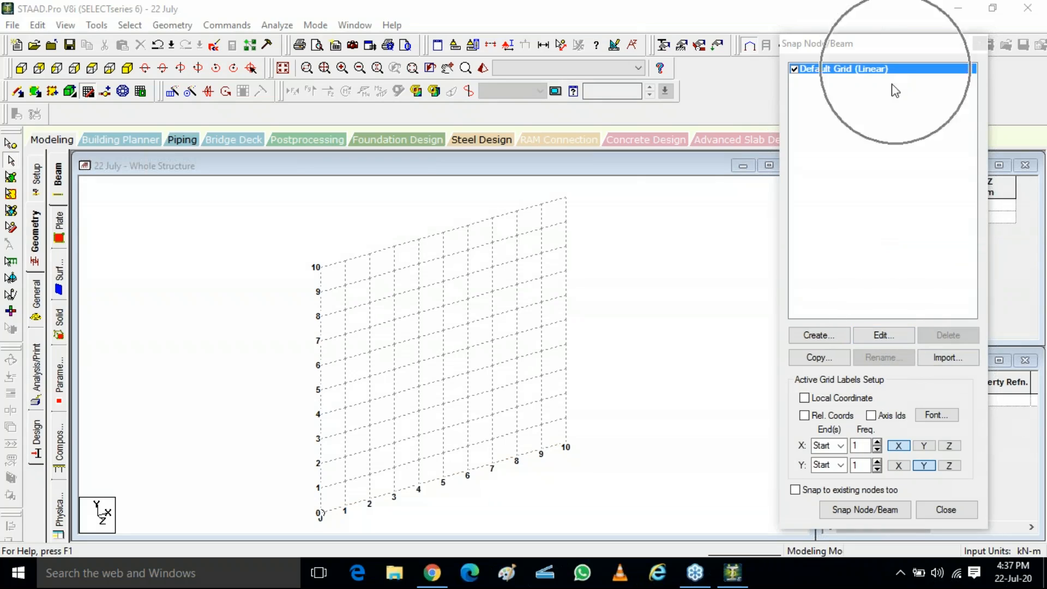
pyautogui.click(882, 337)
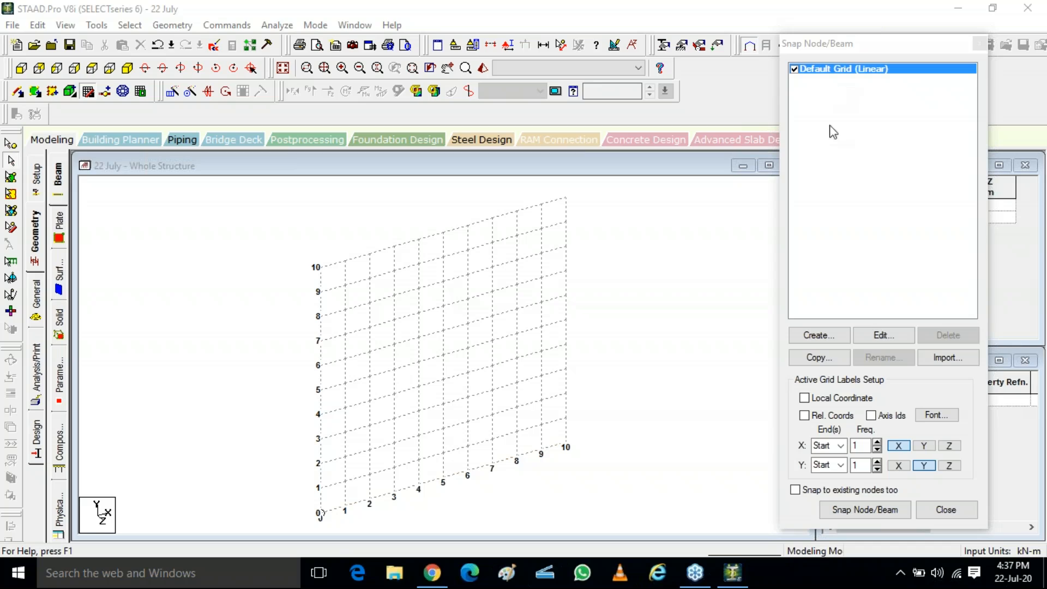
pyautogui.click(879, 335)
pyautogui.click(891, 338)
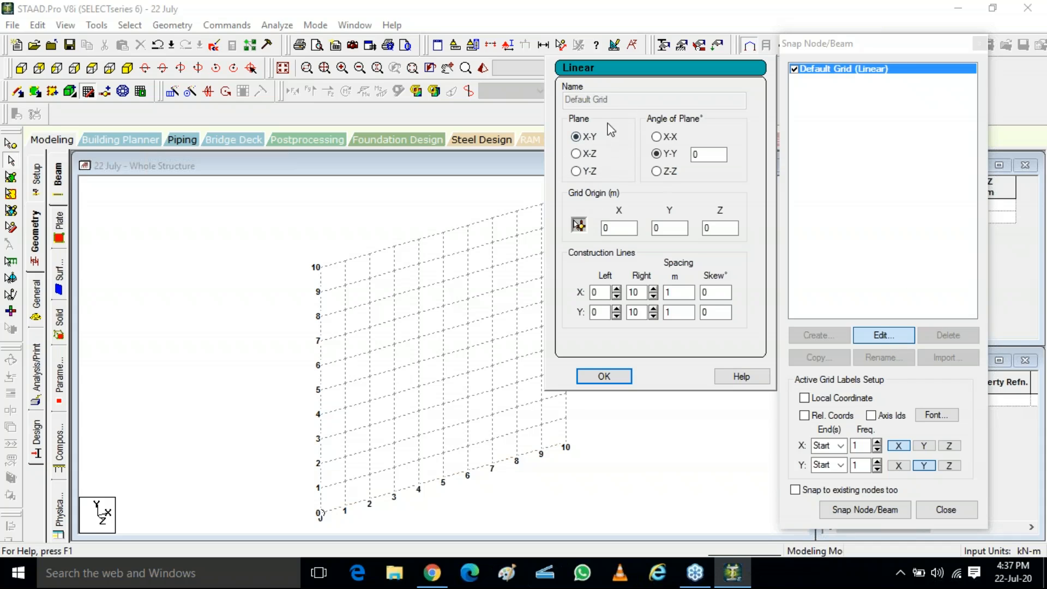
pyautogui.click(576, 154)
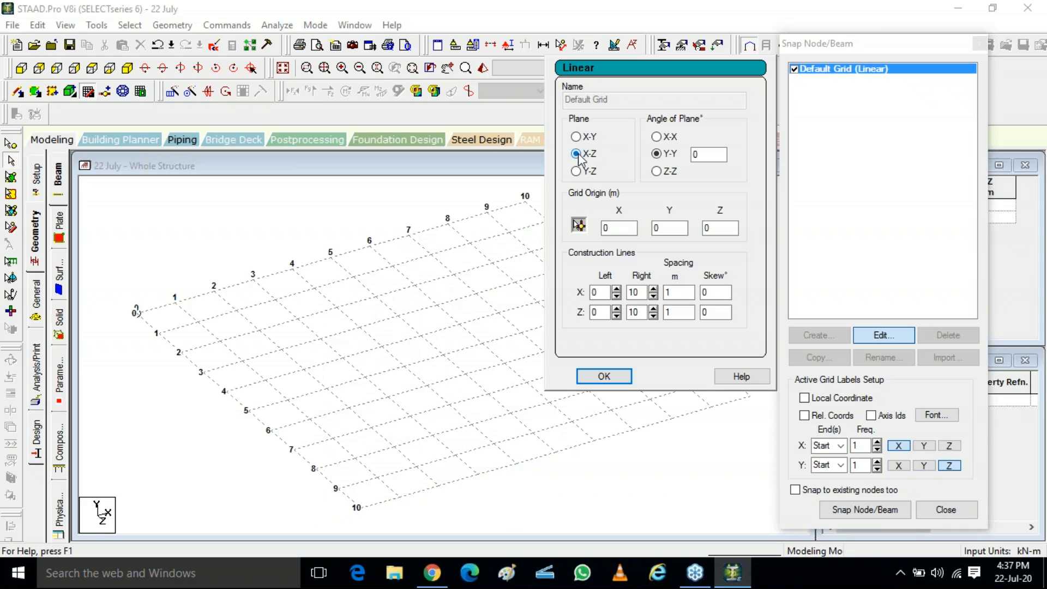
pyautogui.click(577, 137)
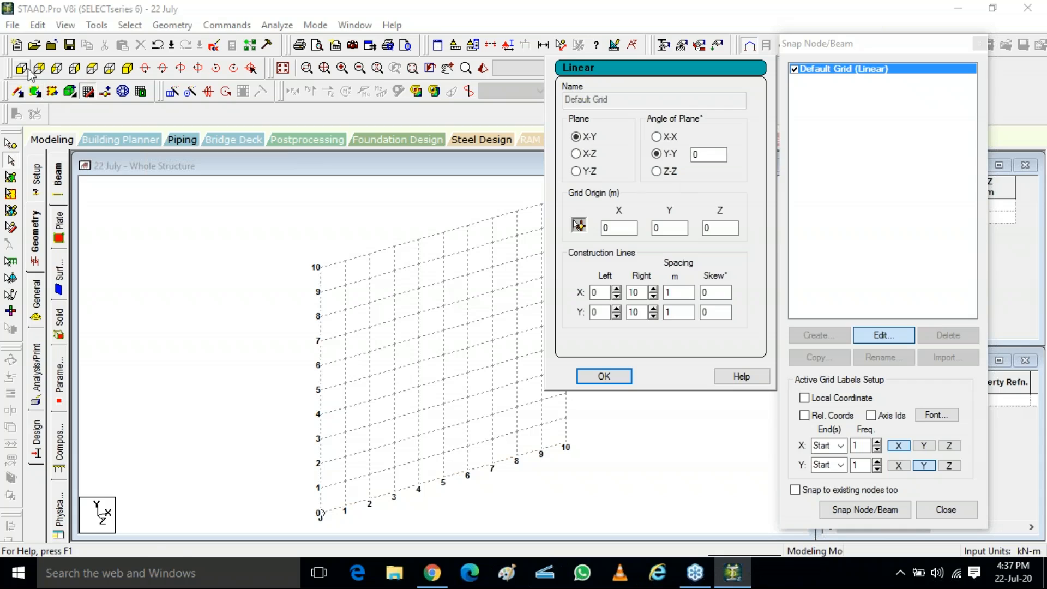
# Step: Set the grid's Y-Y angle of plane to 50 degrees and apply it
pyautogui.click(56, 69)
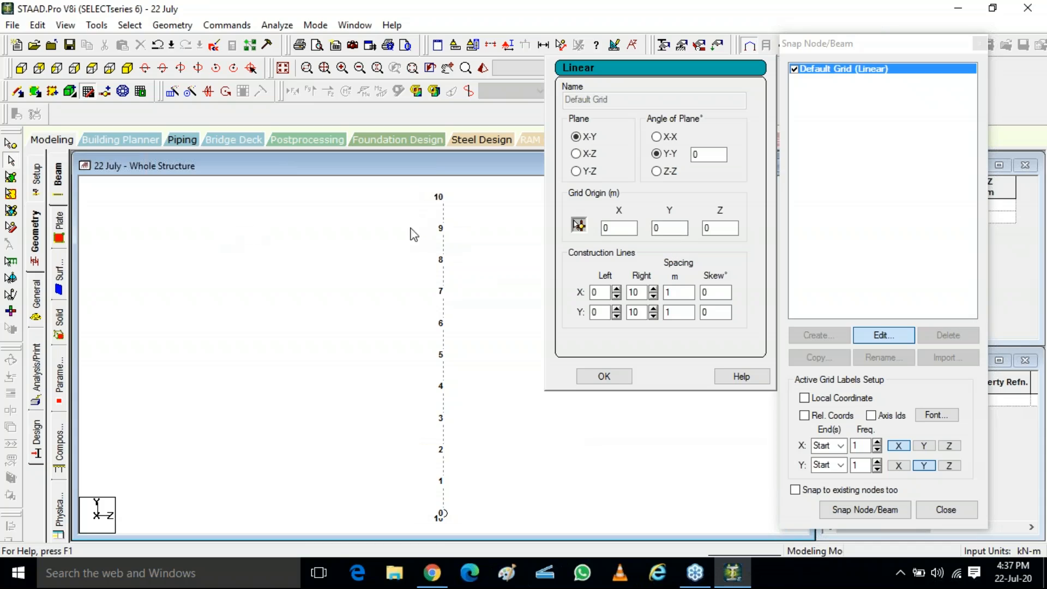
pyautogui.doubleClick(691, 155)
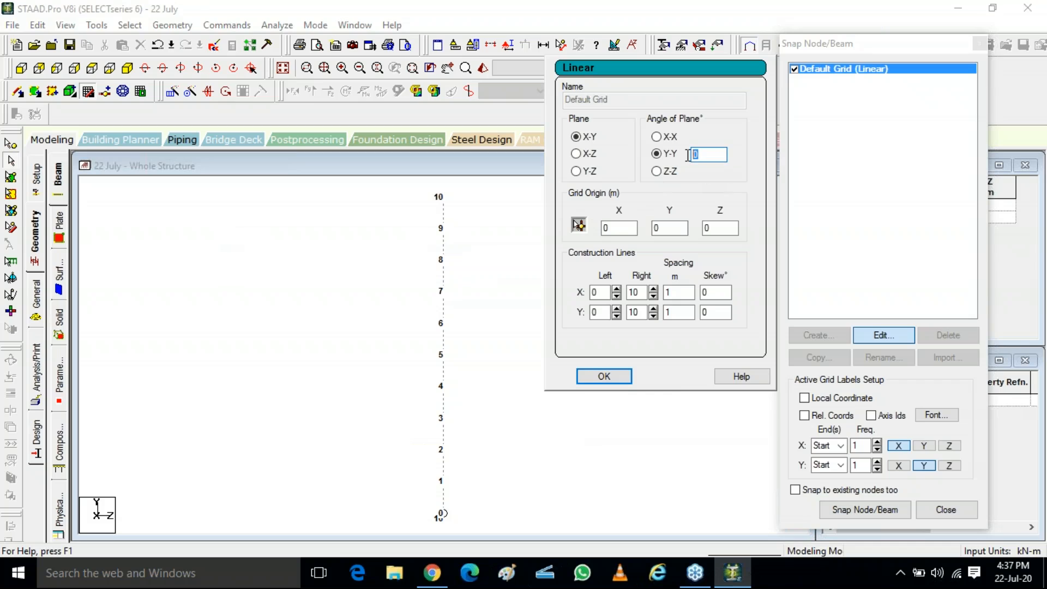
pyautogui.click(603, 375)
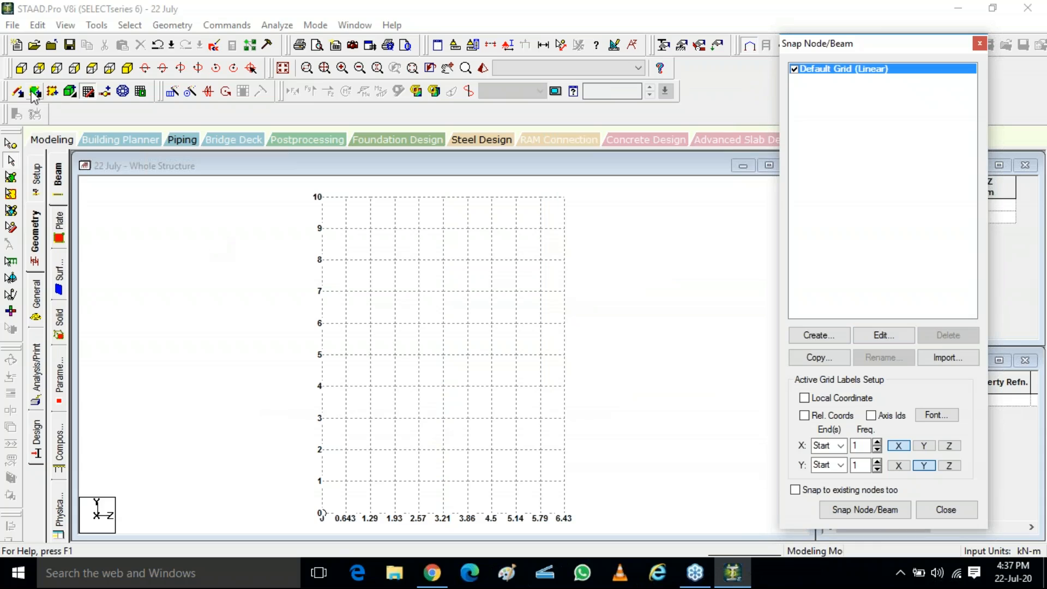
# Step: Reopen the default grid and change its Y-Y angle of plane to 60 degrees
pyautogui.click(260, 396)
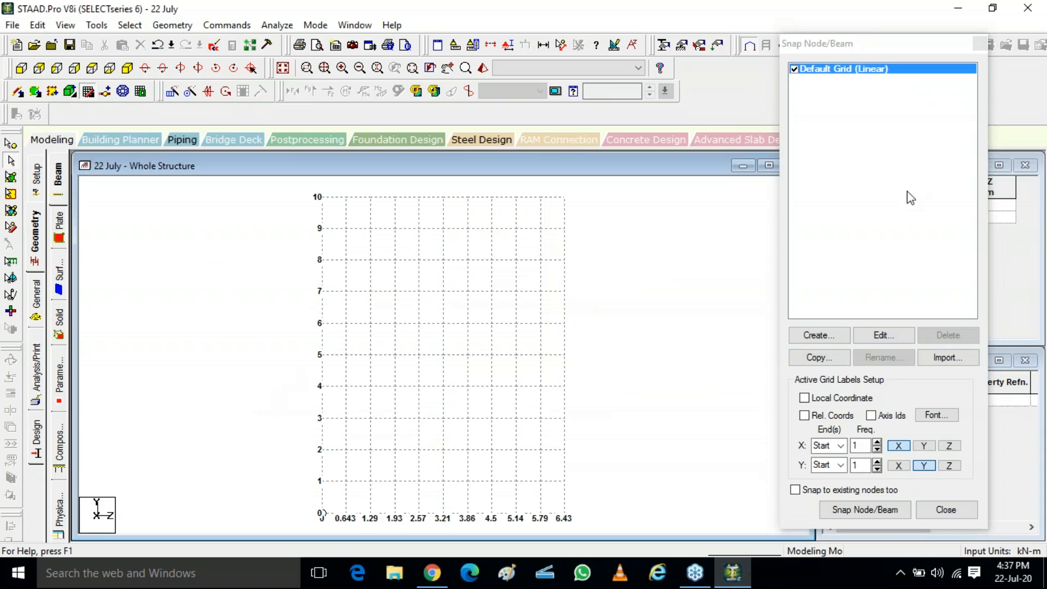
pyautogui.click(127, 68)
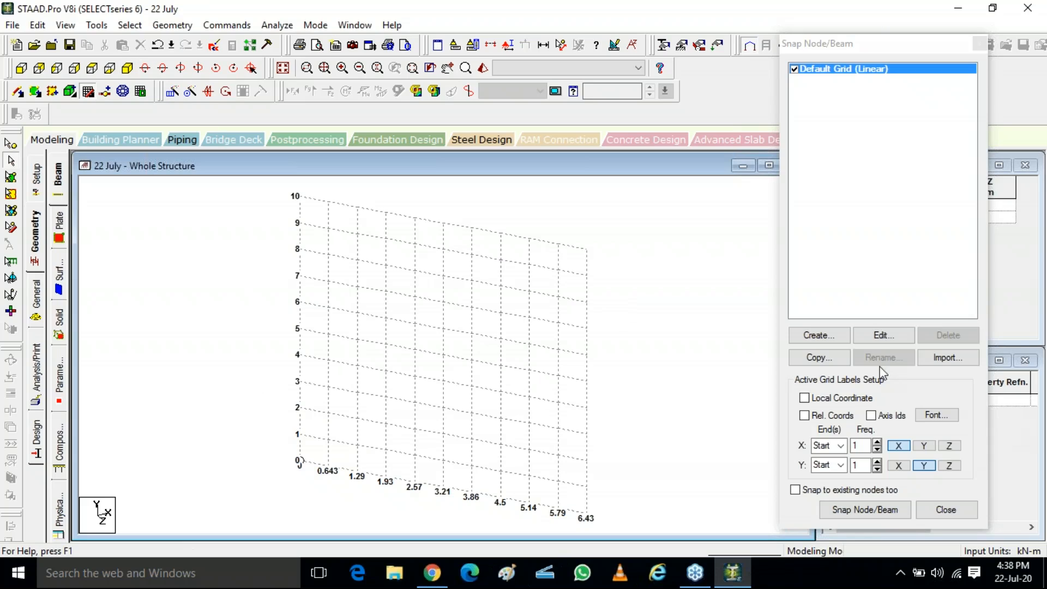
pyautogui.click(885, 336)
pyautogui.doubleClick(707, 154)
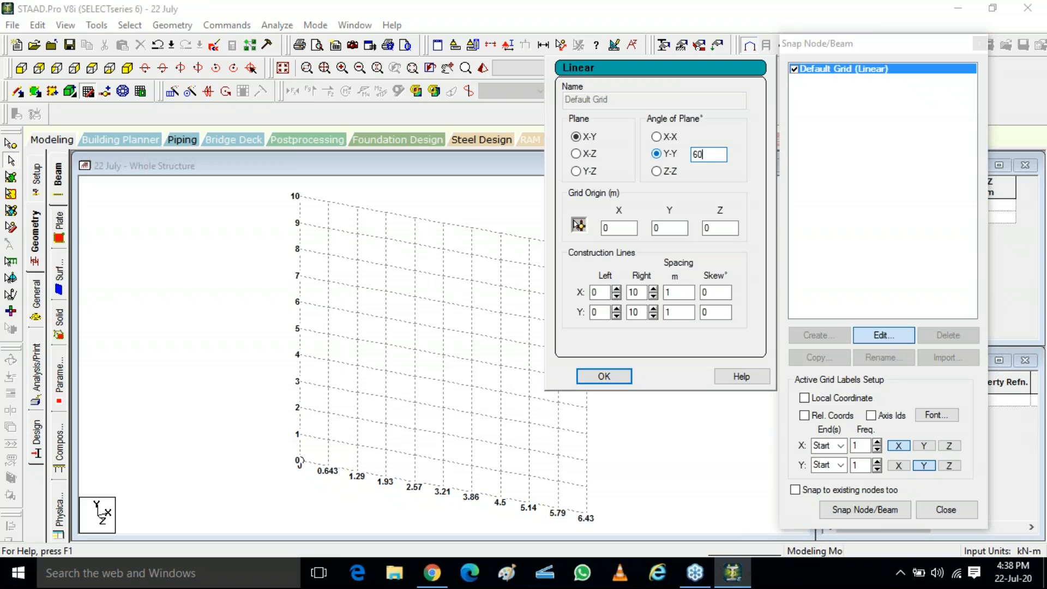
pyautogui.click(657, 154)
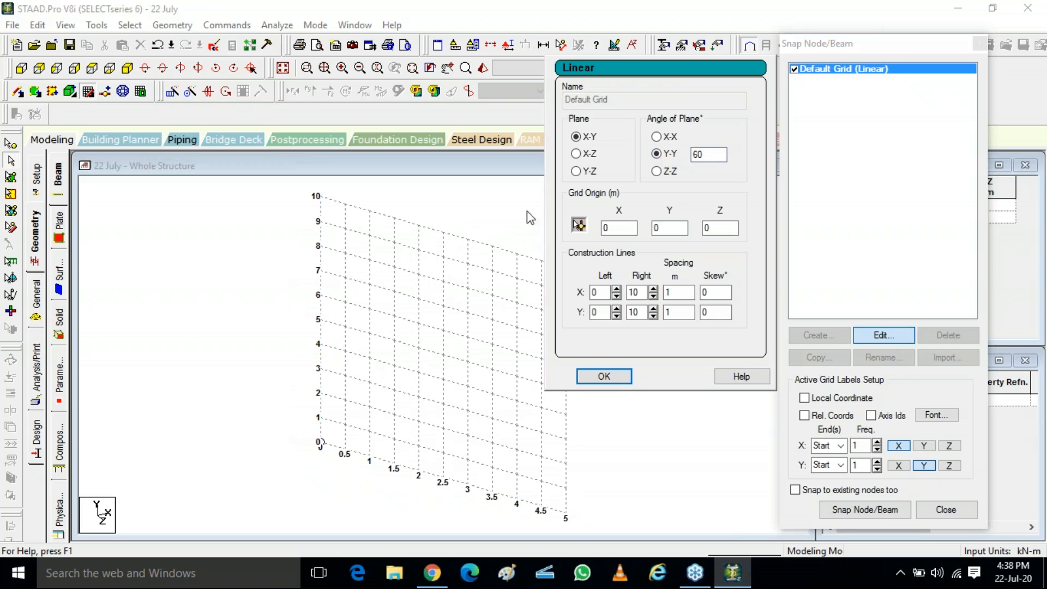
# Step: Reset the angle of plane to 0 and switch its axis to X-X
pyautogui.doubleClick(708, 155)
pyautogui.write('0')
pyautogui.click(656, 137)
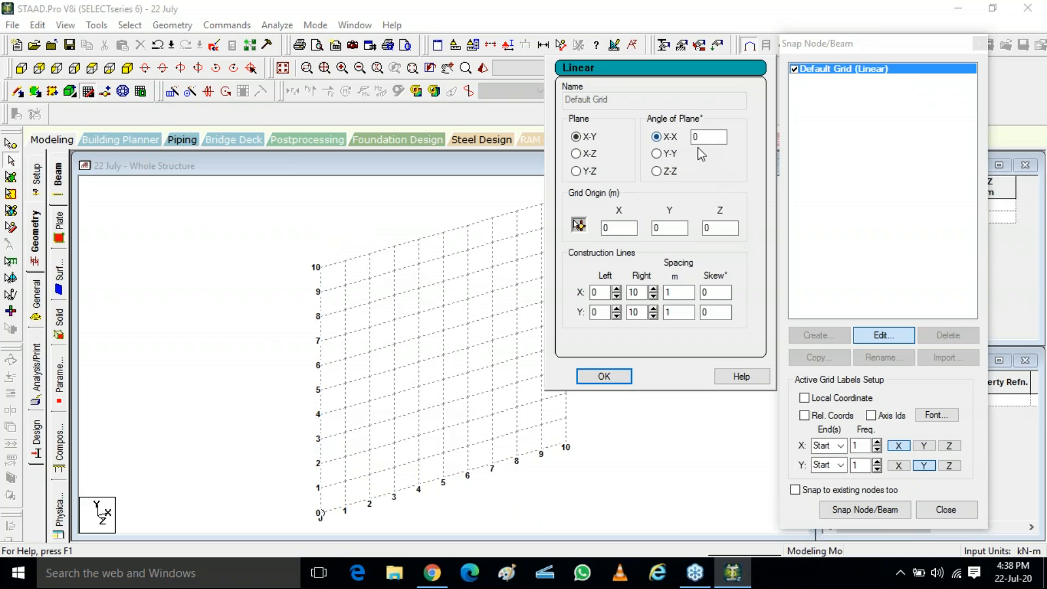
# Step: Set the grid's X-X angle of plane to 30 degrees, checking it from the side view
pyautogui.click(39, 71)
pyautogui.click(57, 68)
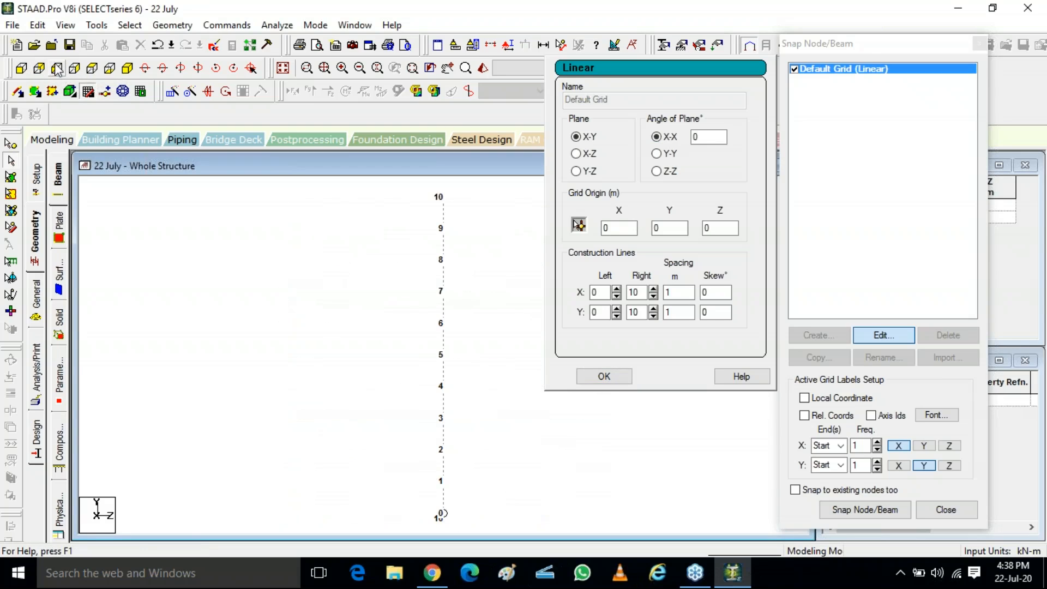
pyautogui.click(105, 522)
pyautogui.click(666, 140)
pyautogui.doubleClick(705, 137)
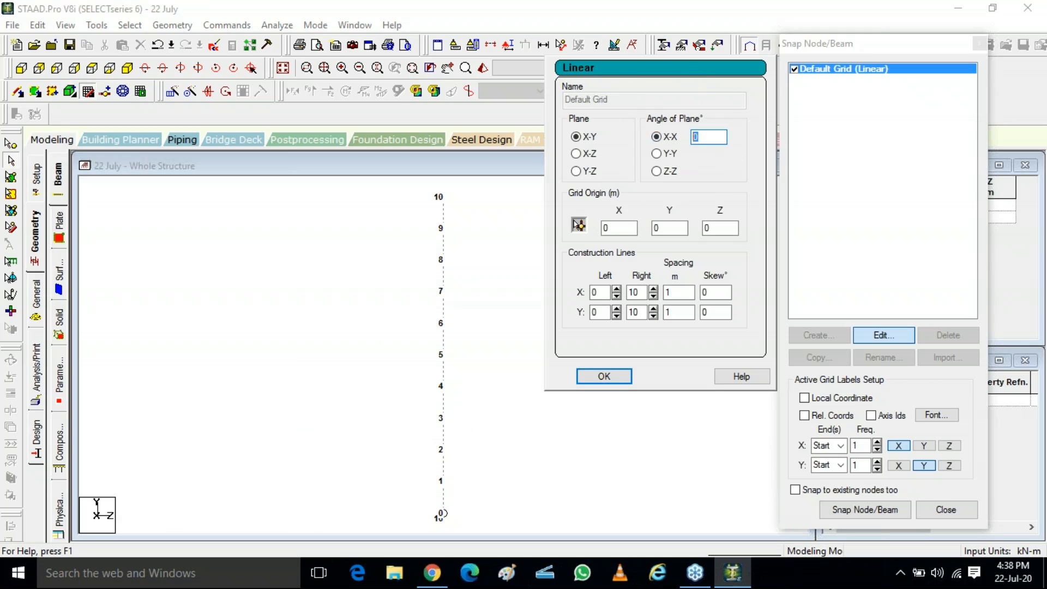
pyautogui.click(638, 314)
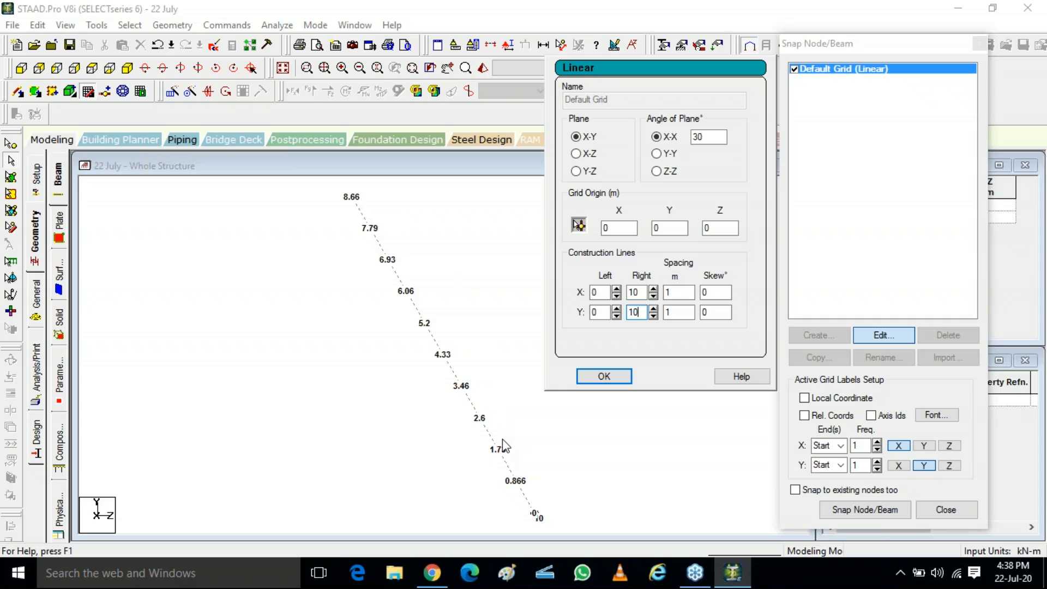
# Step: Reset the grid's angle of plane to 0 about X-X and switch the grid to the X-Z plane
pyautogui.click(577, 154)
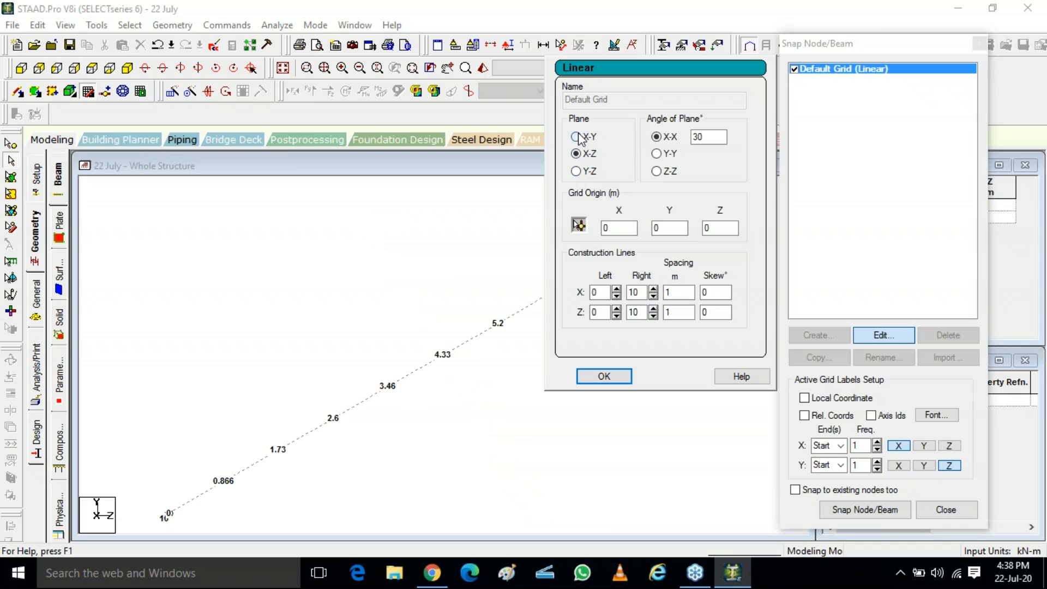
pyautogui.click(577, 137)
pyautogui.click(657, 153)
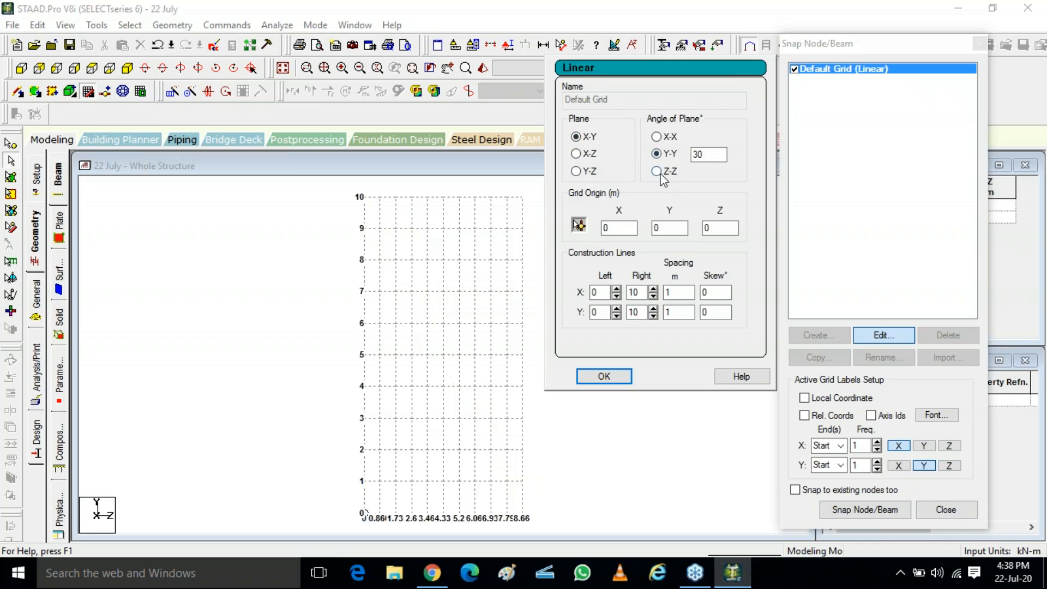
pyautogui.click(659, 173)
pyautogui.click(662, 138)
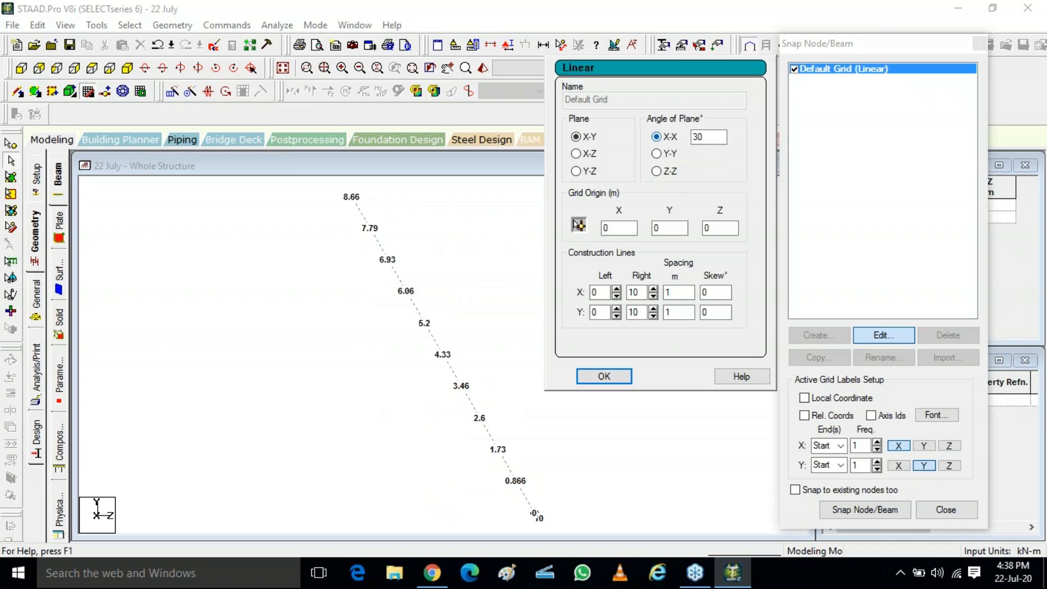
pyautogui.doubleClick(701, 137)
pyautogui.click(673, 227)
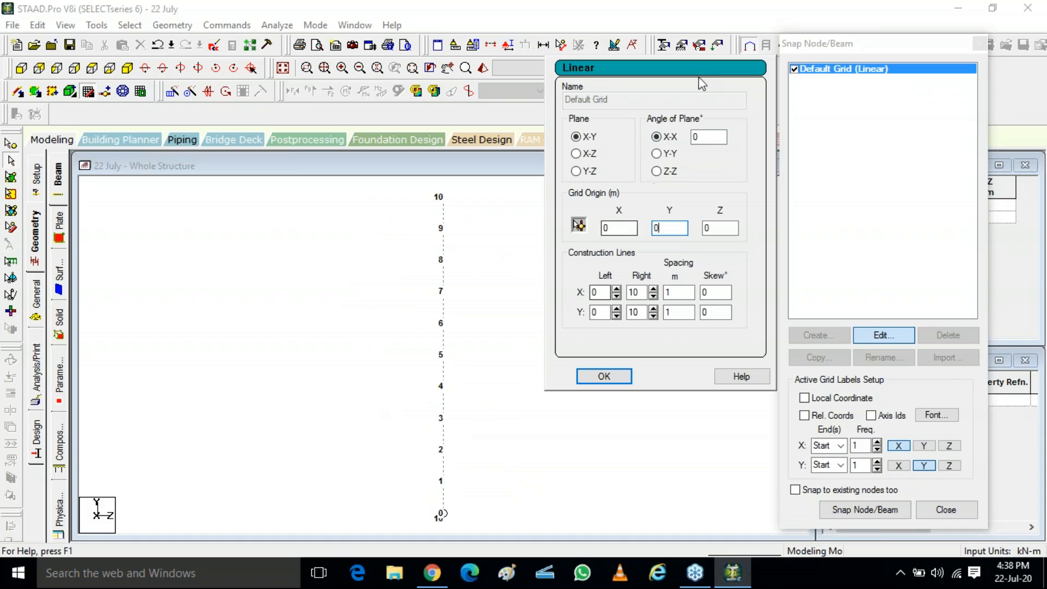
pyautogui.click(588, 155)
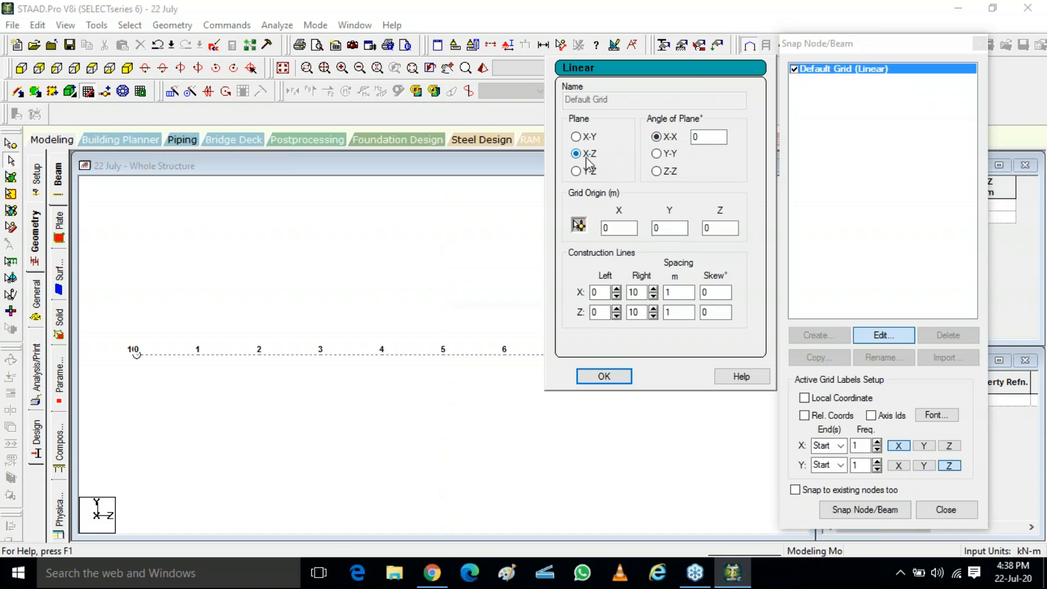
pyautogui.click(96, 69)
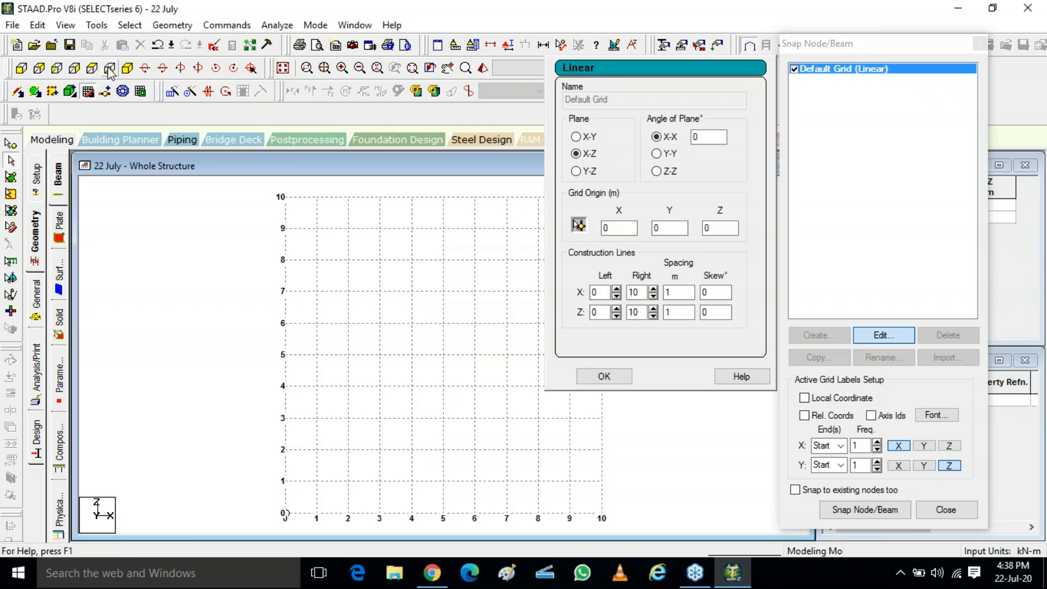
pyautogui.click(127, 68)
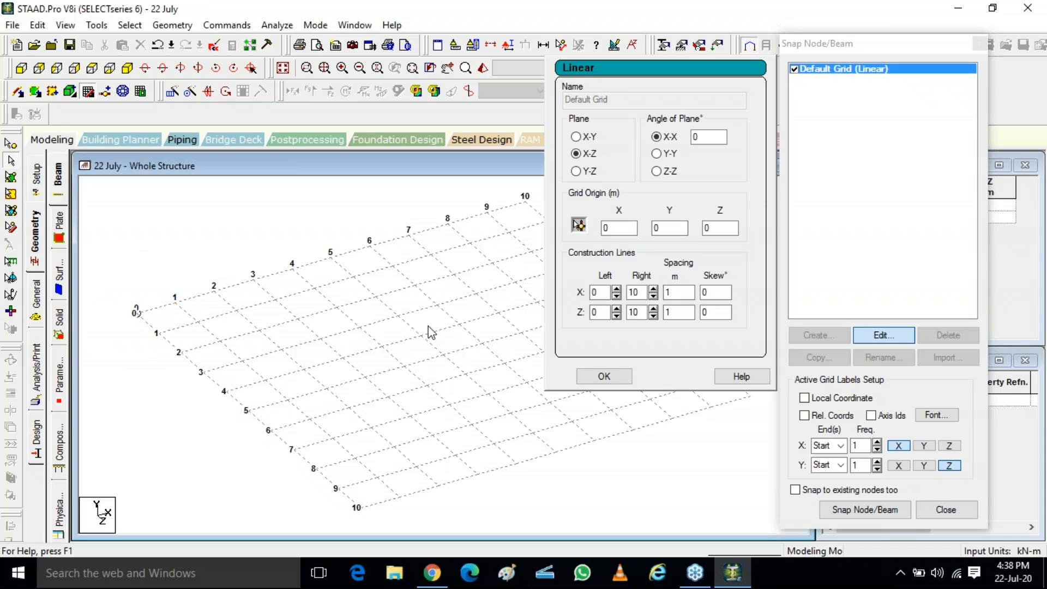
# Step: Set the grid origin's X to 5 m and start snapping nodes and beams to the grid
pyautogui.doubleClick(620, 227)
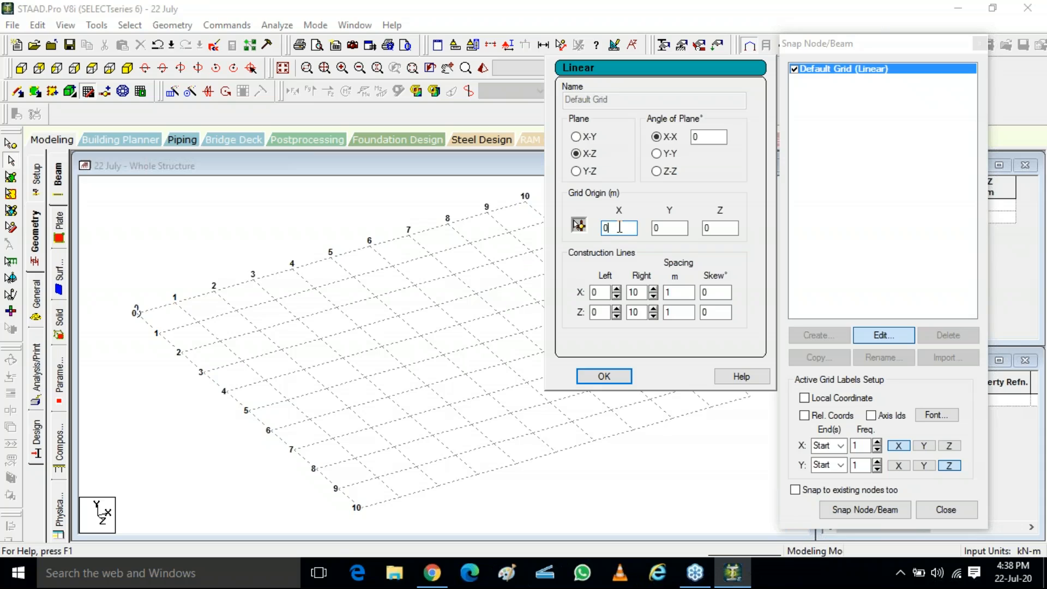
pyautogui.moveTo(619, 228); pyautogui.dragTo(570, 224)
pyautogui.click(863, 510)
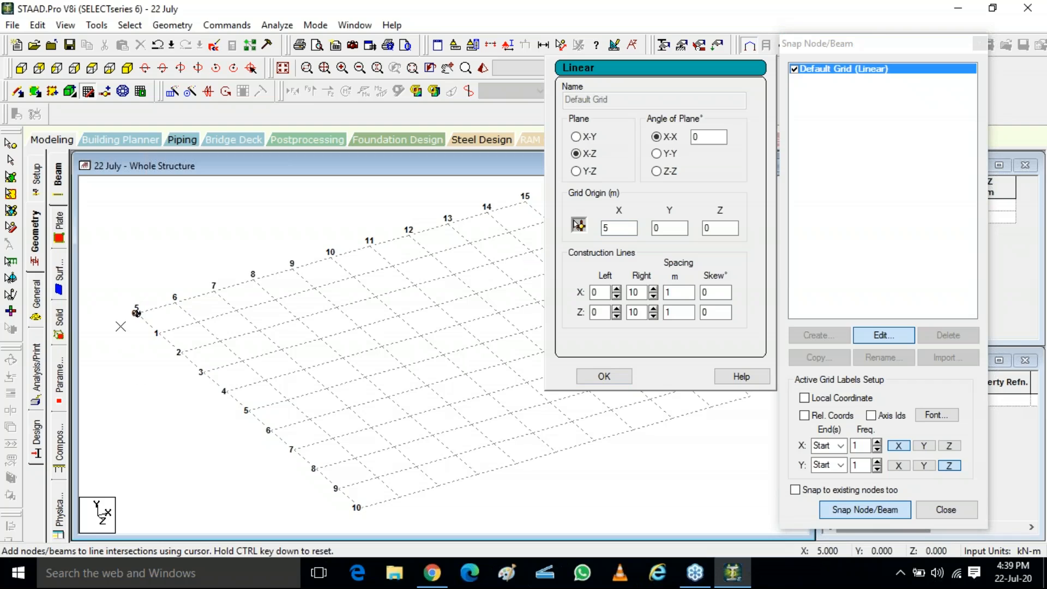
# Step: Draw a closed square of four 1 m beams at the grid origin and select it
pyautogui.click(120, 326)
pyautogui.click(158, 333)
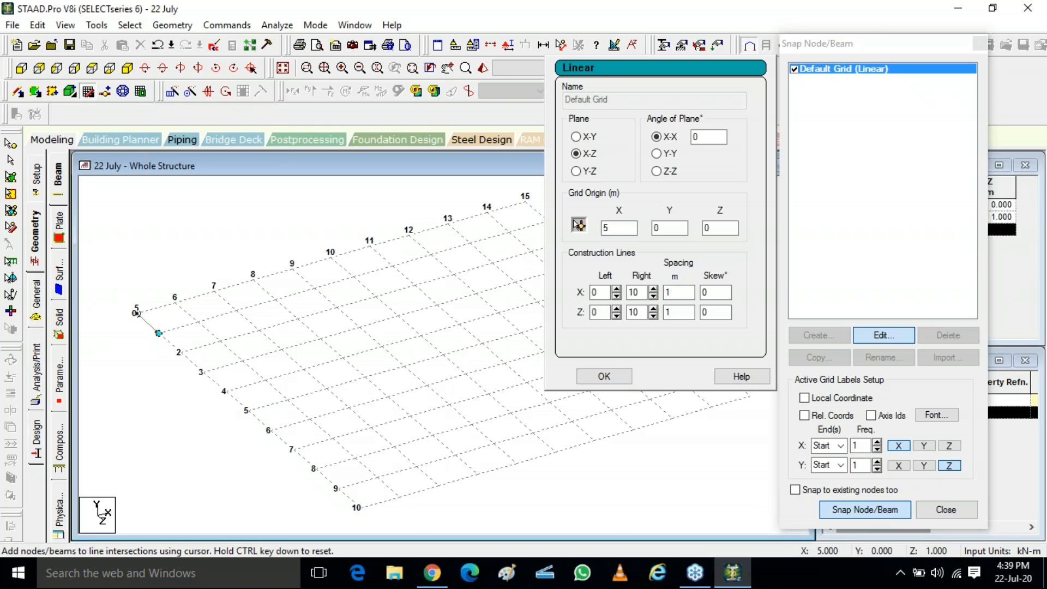
pyautogui.click(198, 321)
pyautogui.click(175, 301)
pyautogui.click(136, 312)
pyautogui.press('Escape')
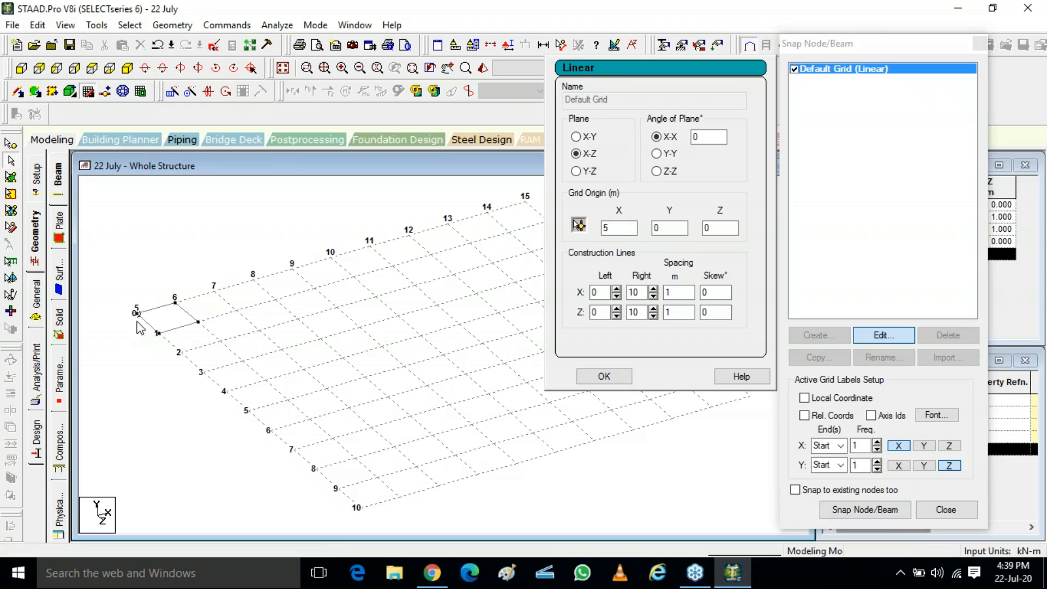
pyautogui.moveTo(120, 277); pyautogui.dragTo(202, 349)
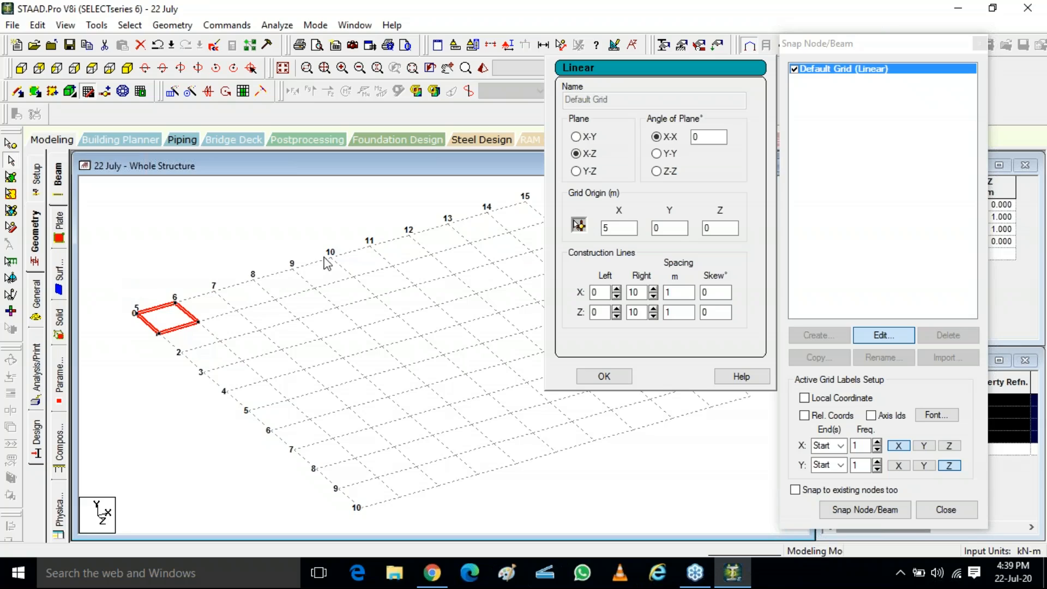
pyautogui.doubleClick(609, 228)
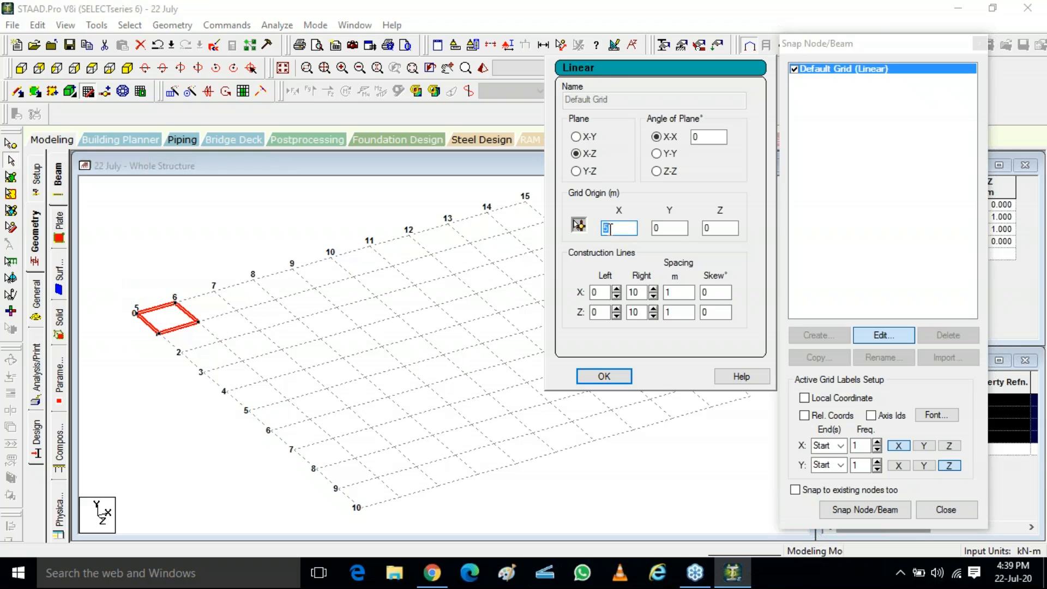
pyautogui.write('0')
pyautogui.click(686, 292)
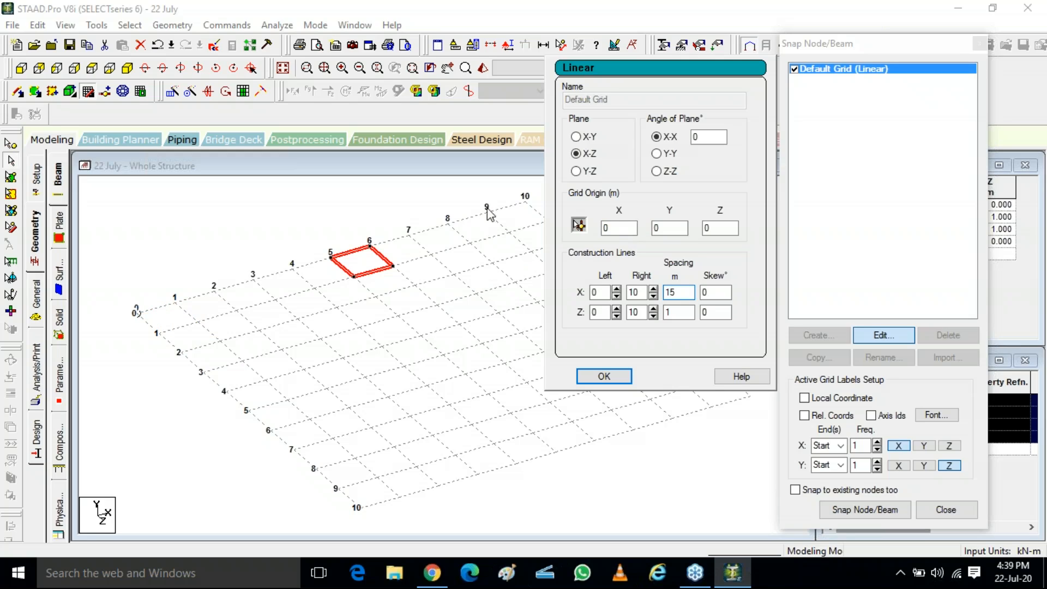
pyautogui.press('BackSpace')
# Step: Set the grid origin to X 5 m and Y 5 m and apply the grid
pyautogui.click(625, 224)
pyautogui.click(676, 228)
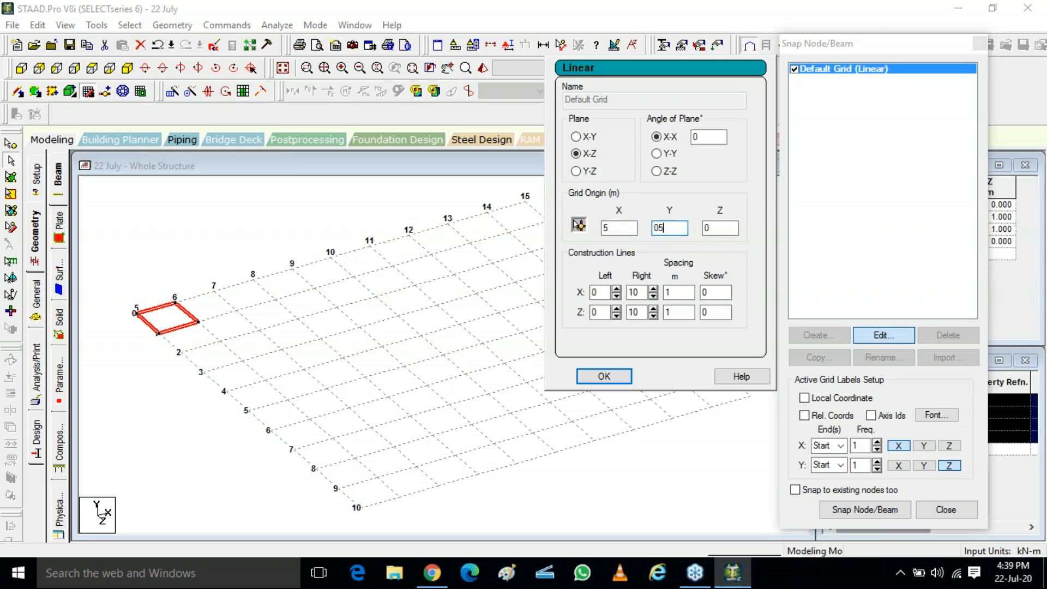
pyautogui.click(687, 293)
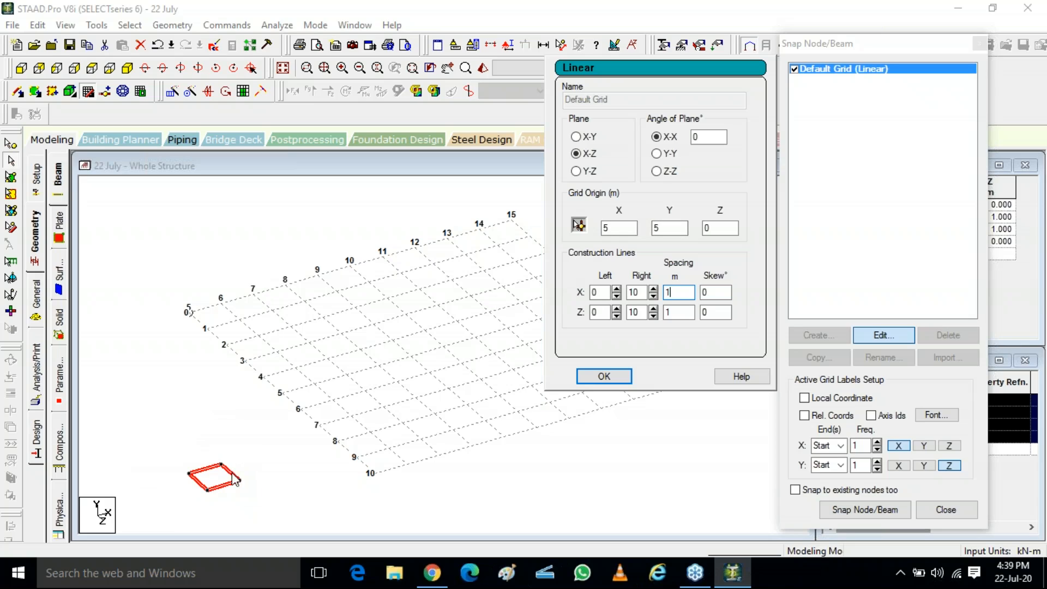
pyautogui.scroll(-1, 316, 238)
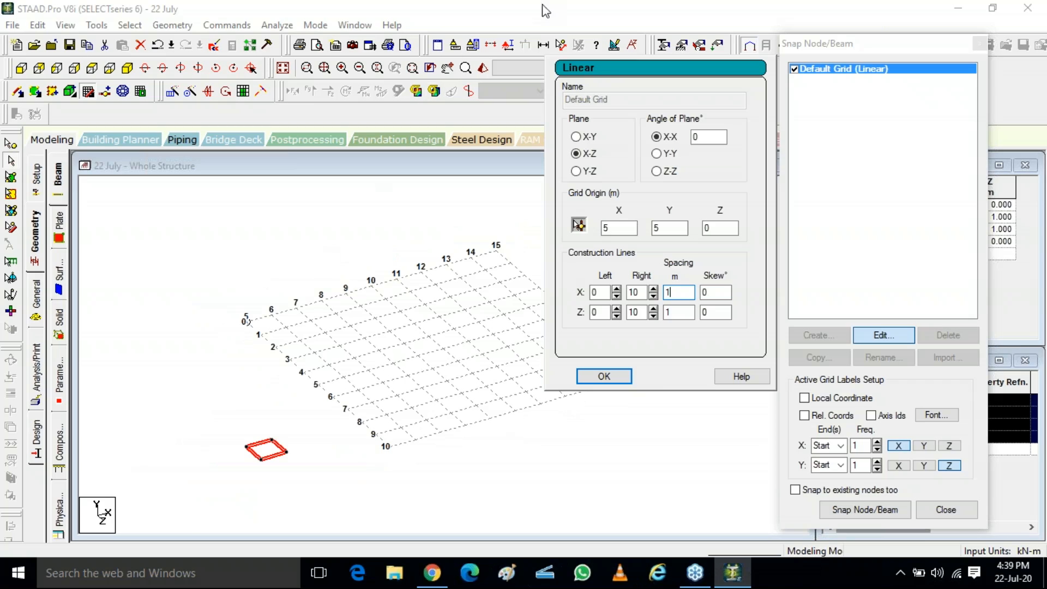
pyautogui.click(591, 377)
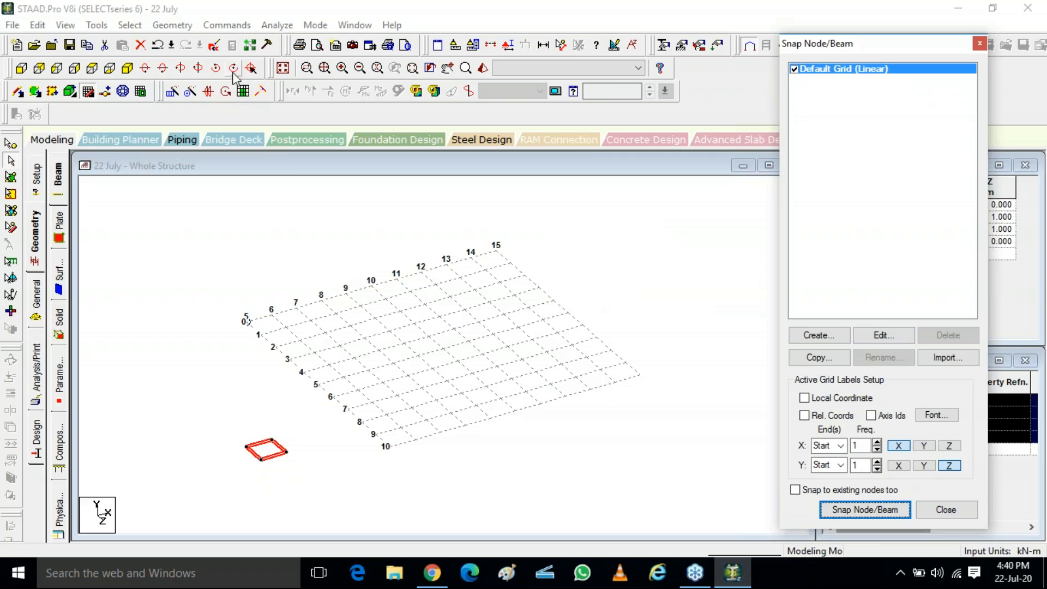
# Step: Rotate the view in several directions to examine the raised grid relative to the beam square
pyautogui.click(146, 69)
pyautogui.click(145, 69)
pyautogui.click(146, 68)
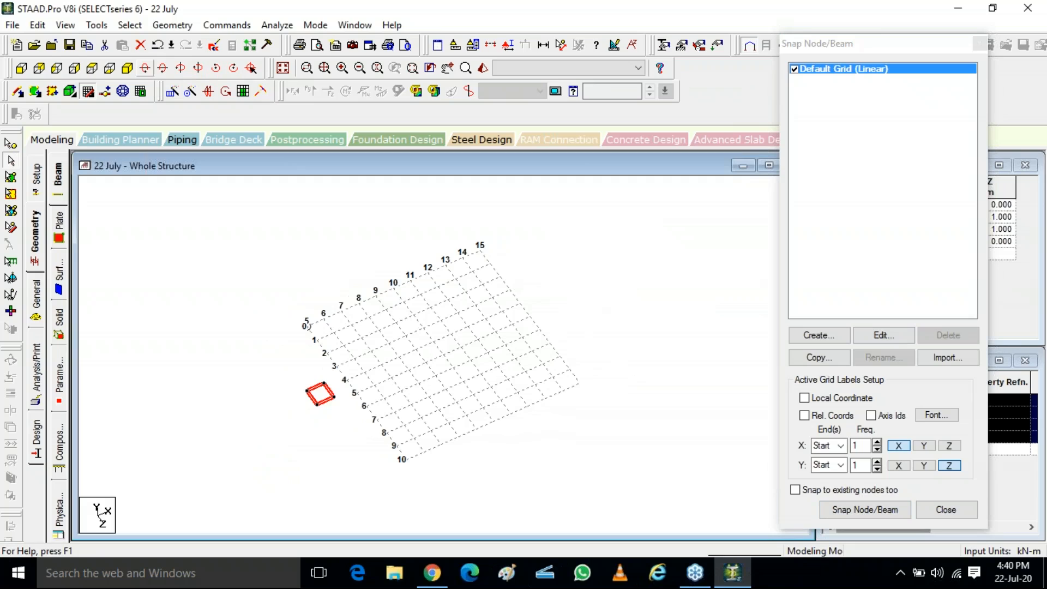
pyautogui.click(161, 69)
pyautogui.click(160, 68)
pyautogui.click(161, 69)
pyautogui.click(160, 68)
pyautogui.click(160, 68)
pyautogui.click(161, 69)
pyautogui.click(180, 68)
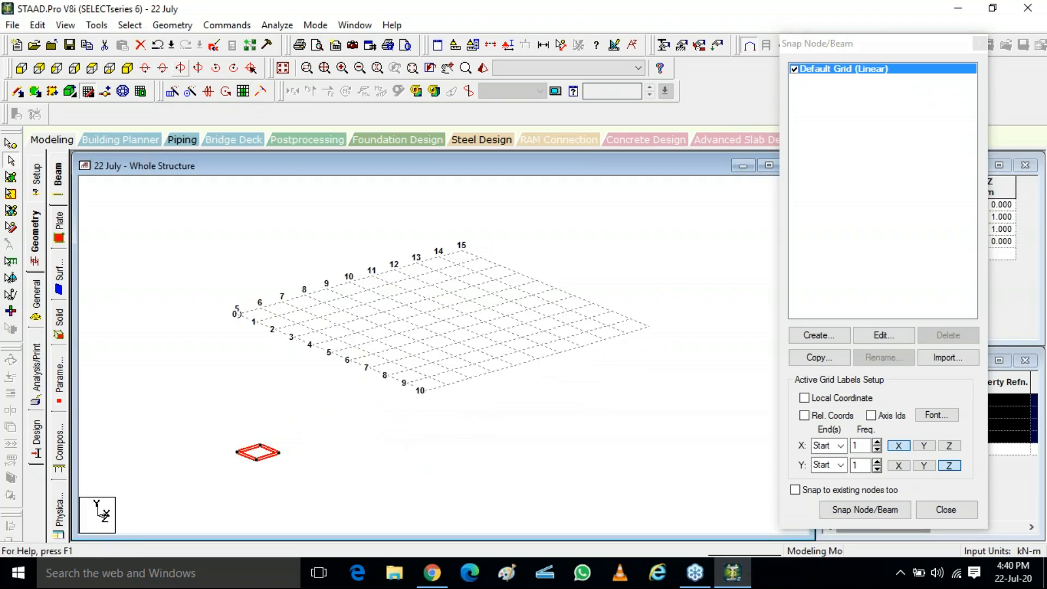
pyautogui.click(180, 69)
pyautogui.click(199, 68)
pyautogui.click(199, 69)
pyautogui.click(199, 69)
pyautogui.click(199, 69)
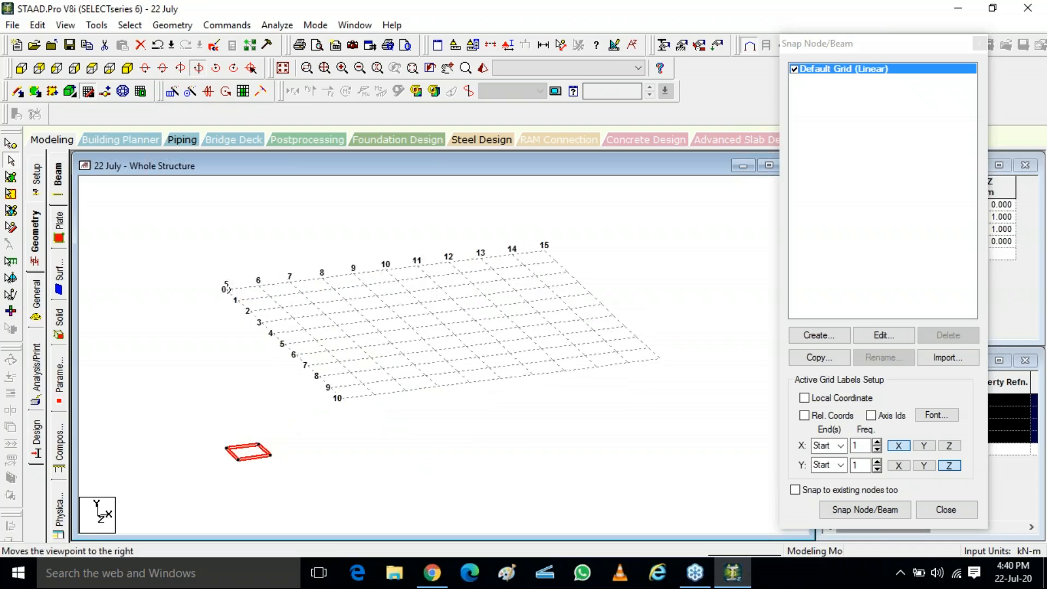
pyautogui.click(199, 68)
pyautogui.click(199, 69)
pyautogui.click(199, 69)
pyautogui.click(199, 69)
pyautogui.click(199, 69)
pyautogui.click(199, 68)
pyautogui.click(199, 68)
pyautogui.click(199, 69)
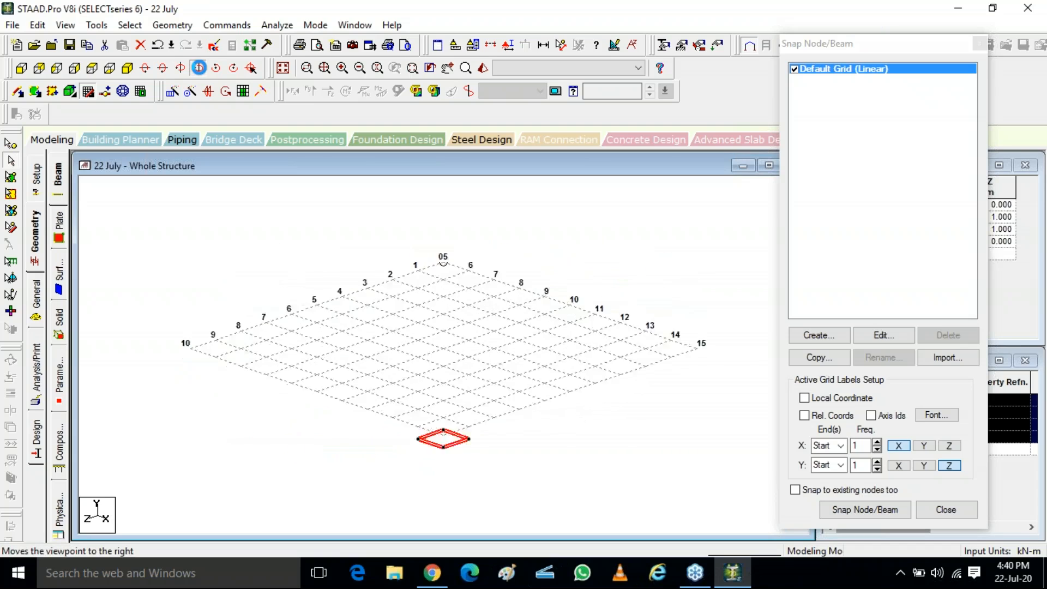
pyautogui.click(199, 68)
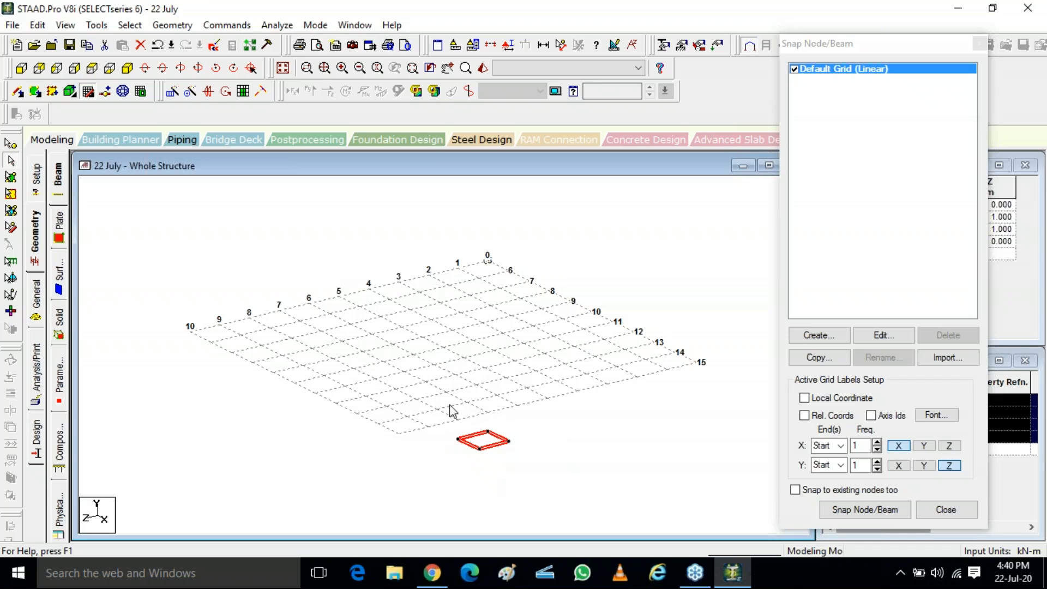
pyautogui.click(1040, 217)
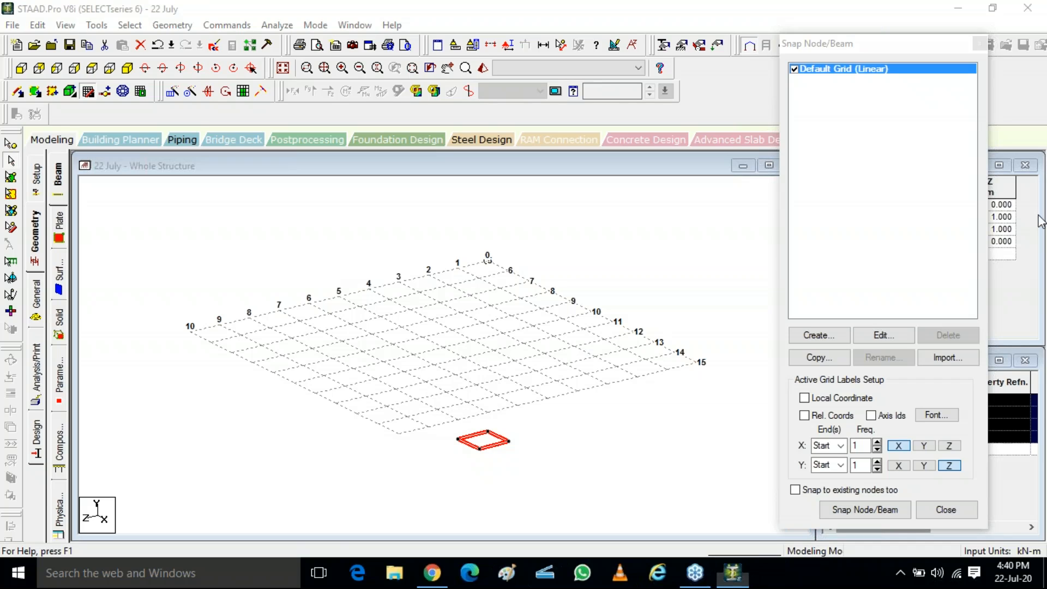
pyautogui.click(952, 265)
# Step: Set the grid origin's Y back to 0 m, checking it from the front view, and apply it
pyautogui.moveTo(213, 245)
pyautogui.mouseDown()
pyautogui.moveTo(265, 255)
pyautogui.moveTo(203, 264)
pyautogui.moveTo(221, 244)
pyautogui.mouseUp()
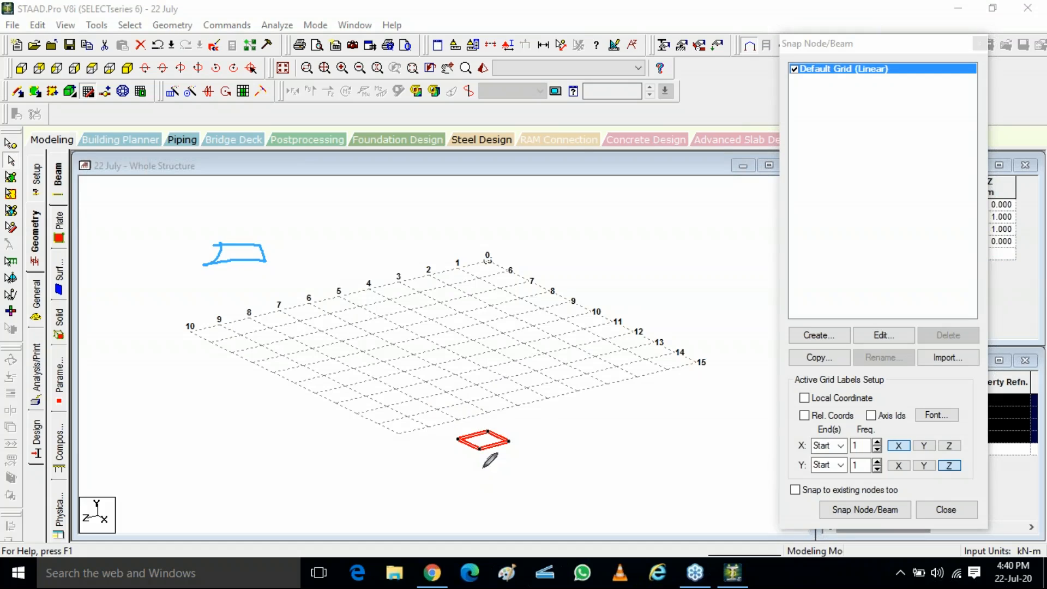
pyautogui.moveTo(236, 322)
pyautogui.mouseDown()
pyautogui.moveTo(252, 327)
pyautogui.moveTo(239, 332)
pyautogui.moveTo(233, 314)
pyautogui.mouseUp()
pyautogui.click(20, 69)
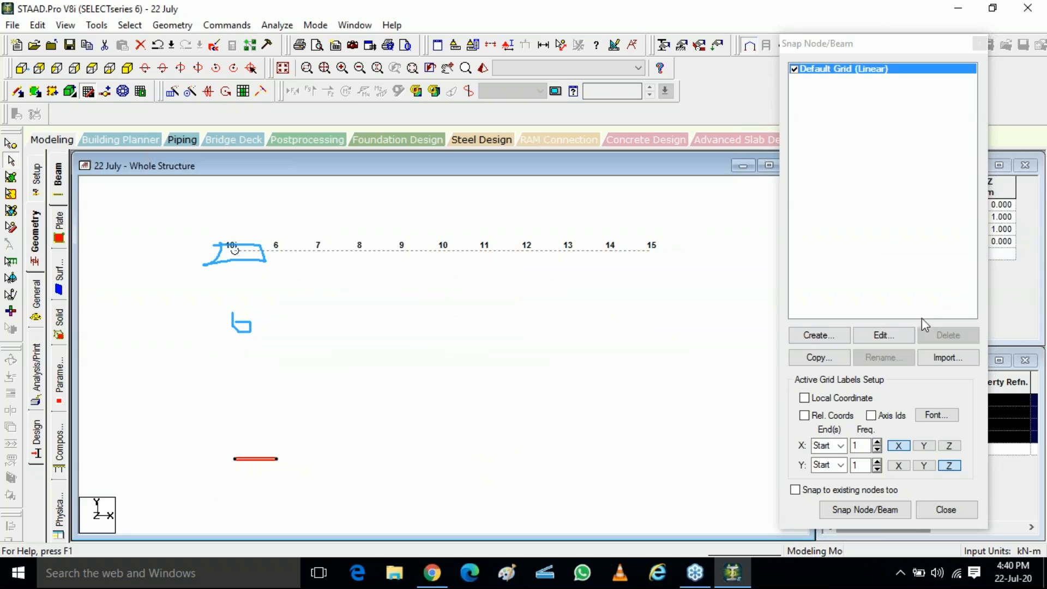
pyautogui.click(907, 335)
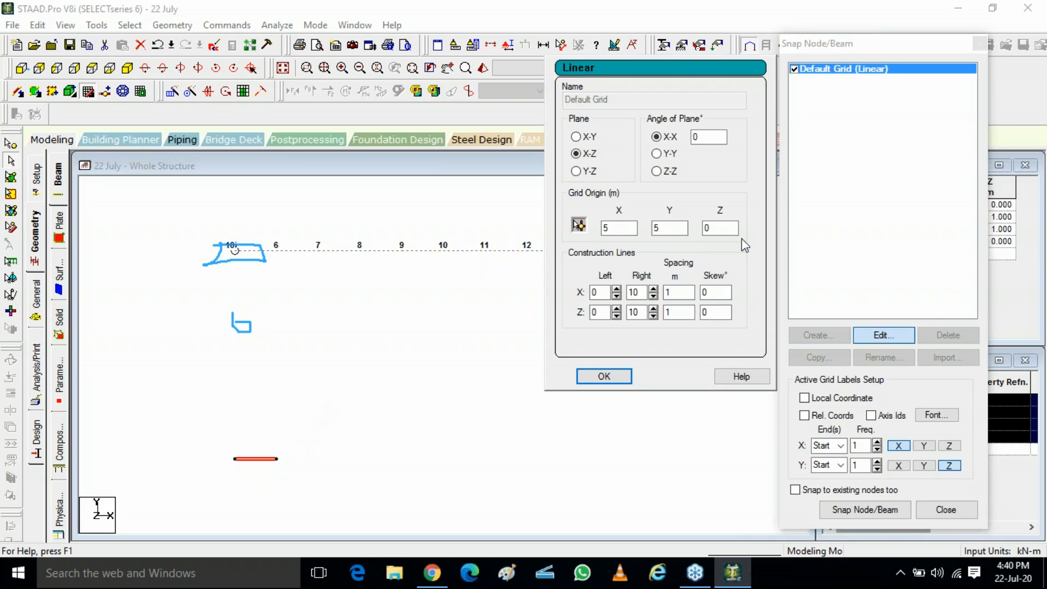
pyautogui.doubleClick(657, 228)
pyautogui.press('Return')
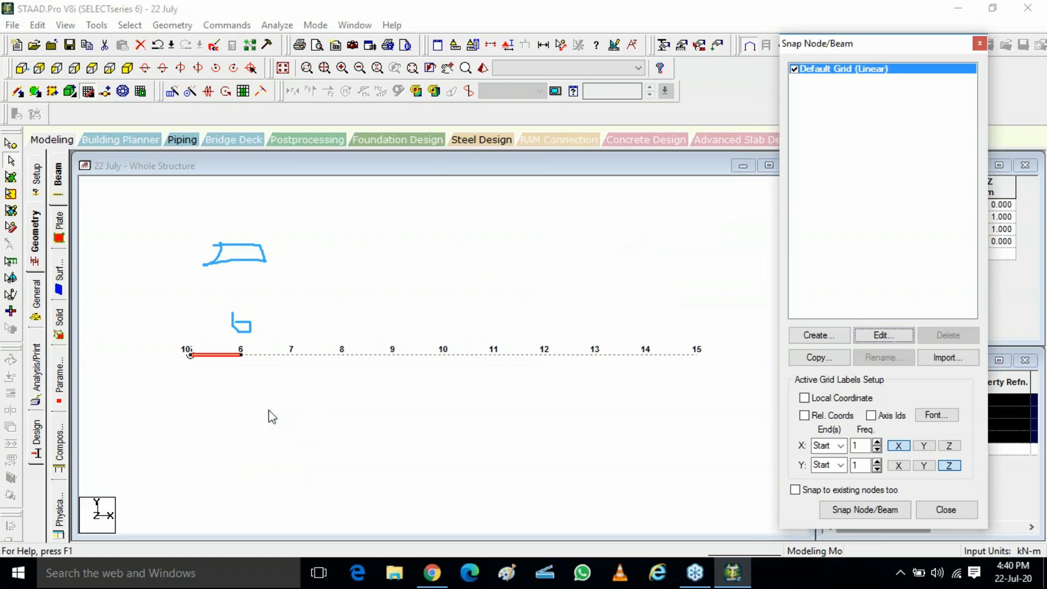
# Step: Clear the beam selection in the isometric view
pyautogui.click(1044, 228)
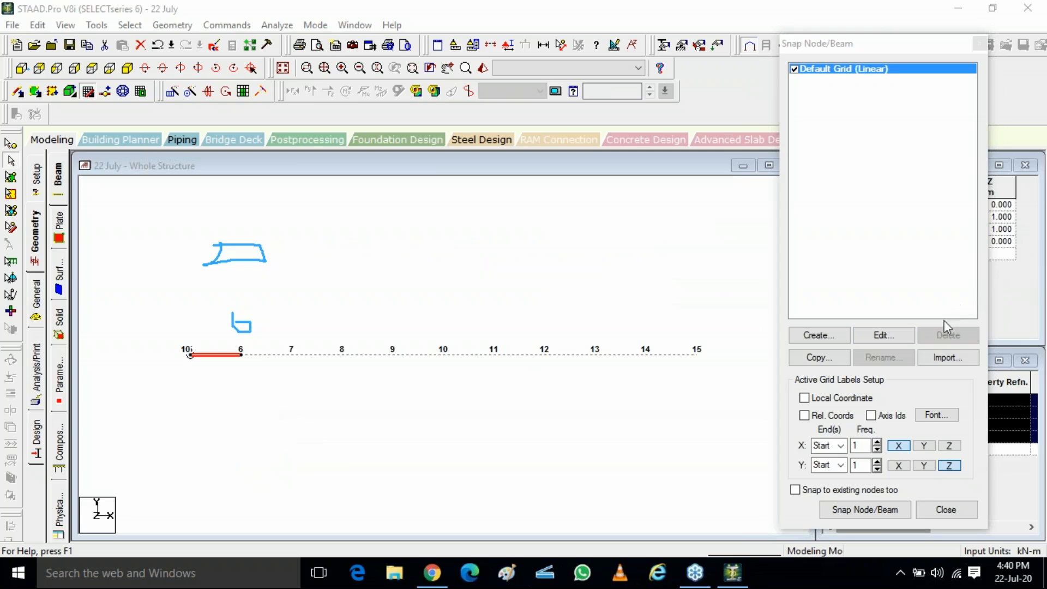
pyautogui.click(931, 329)
pyautogui.click(243, 264)
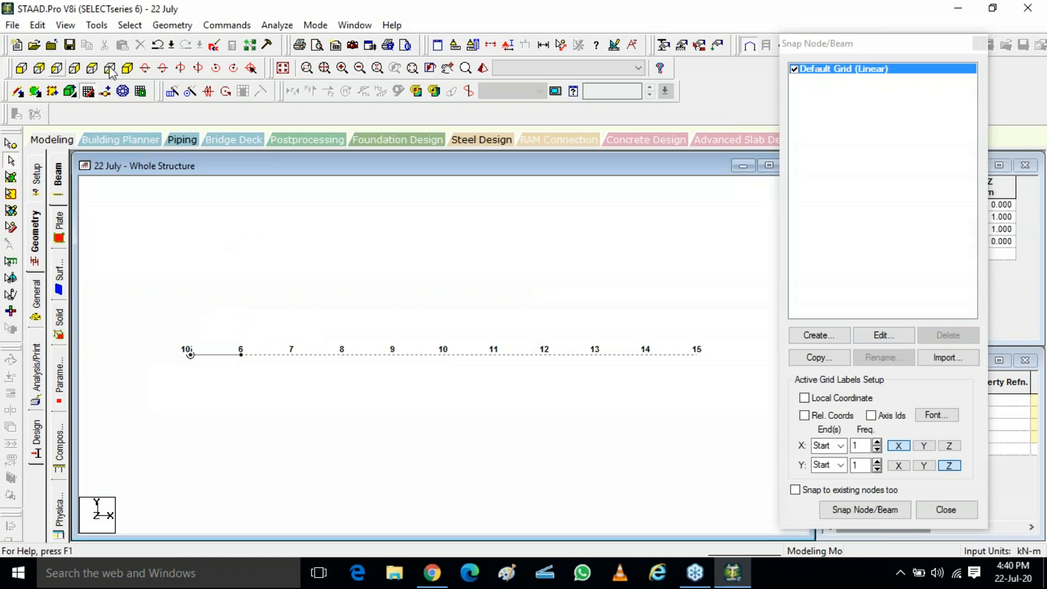
pyautogui.click(126, 68)
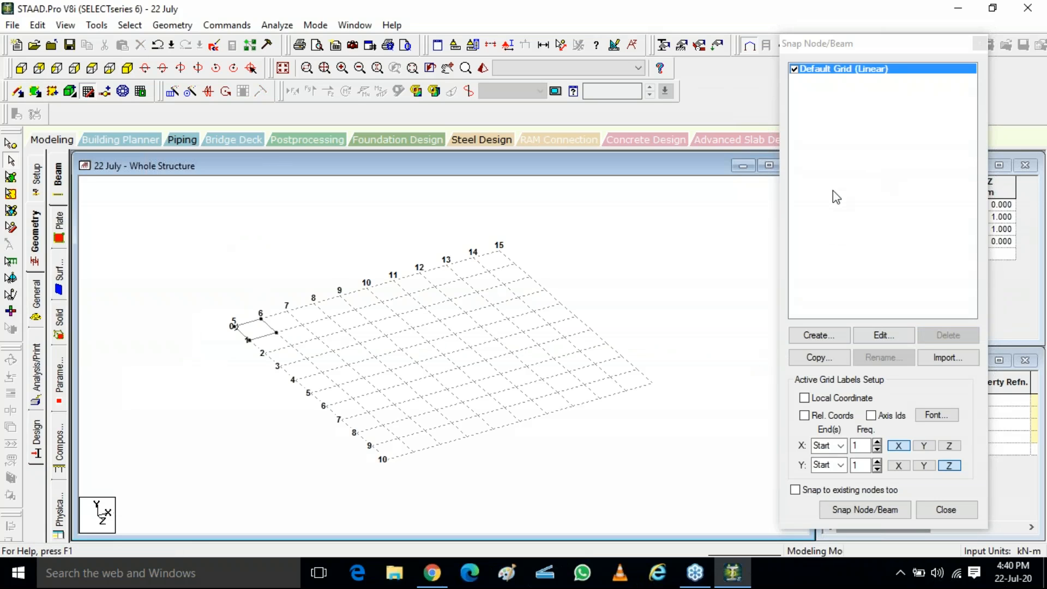
# Step: Reopen the default grid for editing and save the structure when the auto-save prompt appears
pyautogui.click(876, 334)
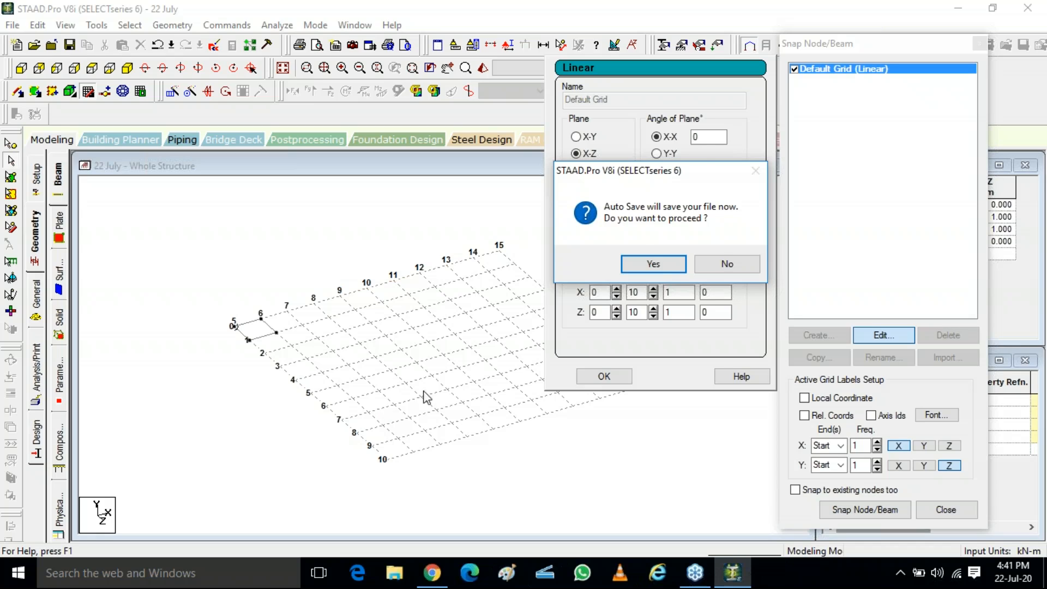
pyautogui.click(657, 264)
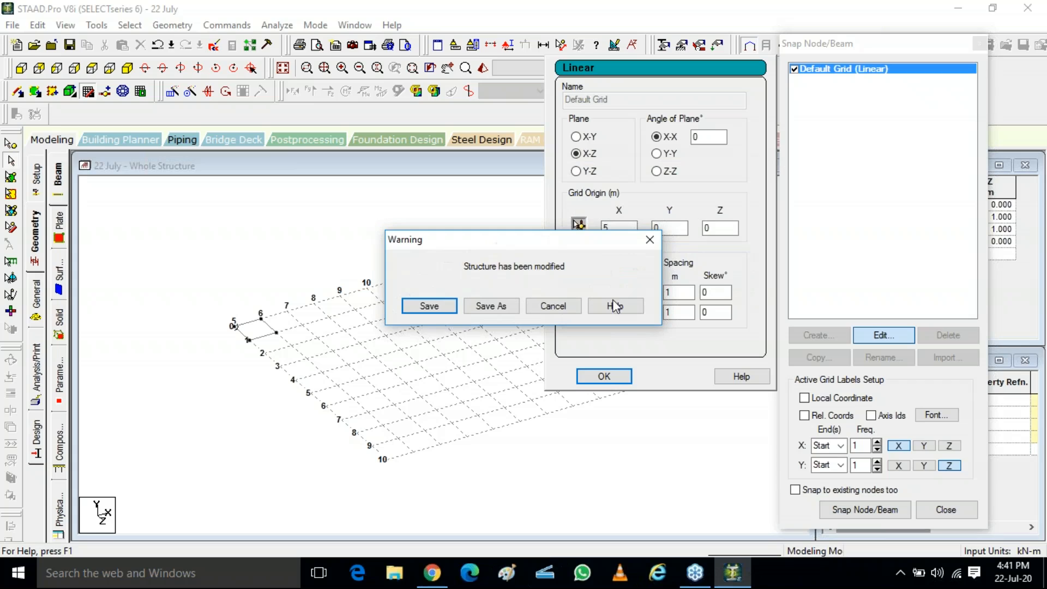
pyautogui.click(406, 309)
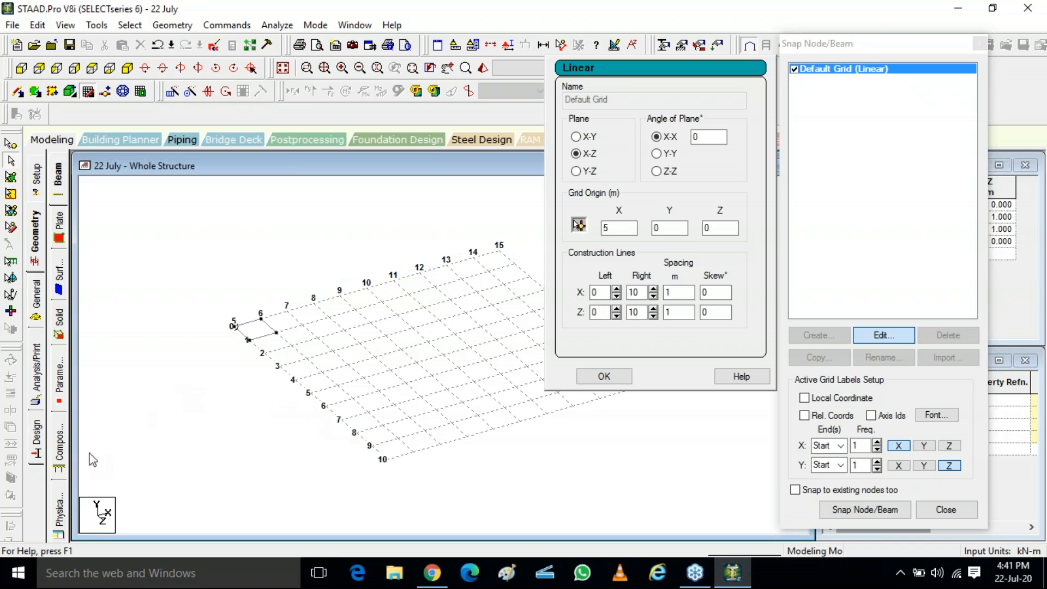
pyautogui.click(103, 524)
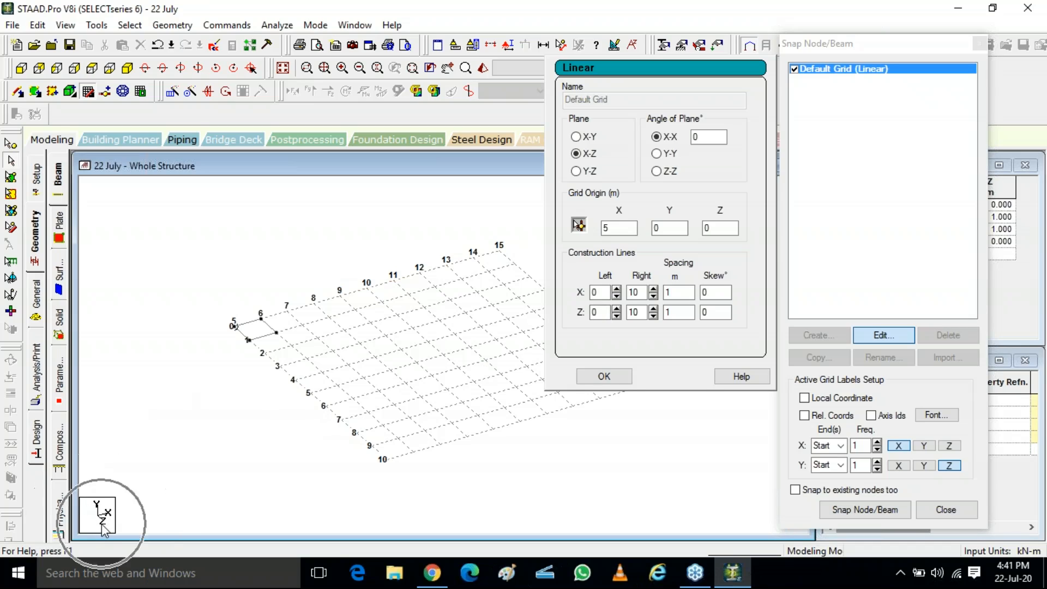
# Step: Edit the default grid: origin X 0 m, 20 X lines right at 0.5 m spacing, 5 Z lines right, and apply
pyautogui.click(102, 525)
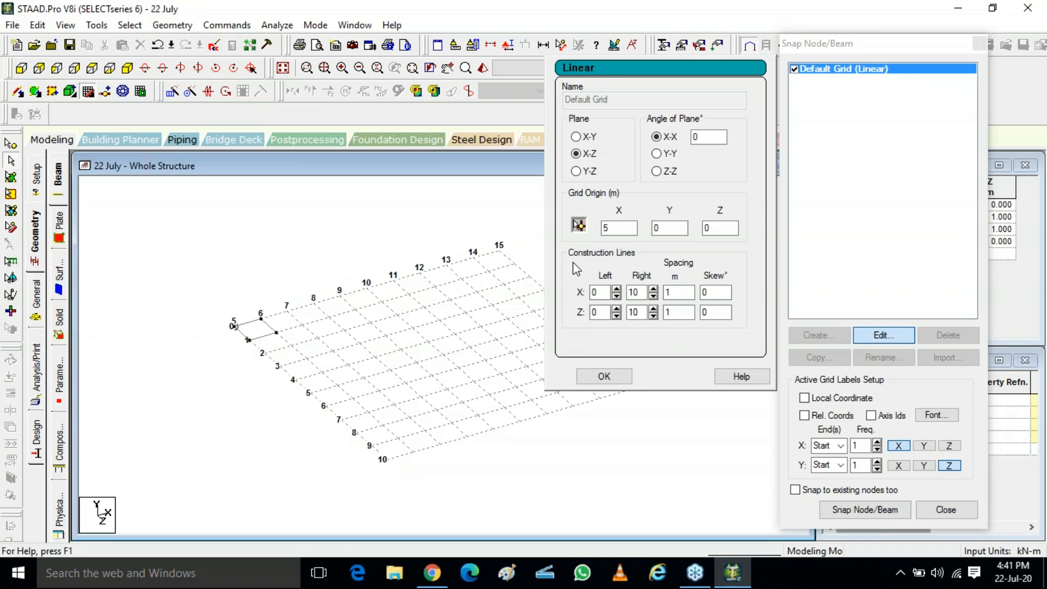
pyautogui.doubleClick(605, 228)
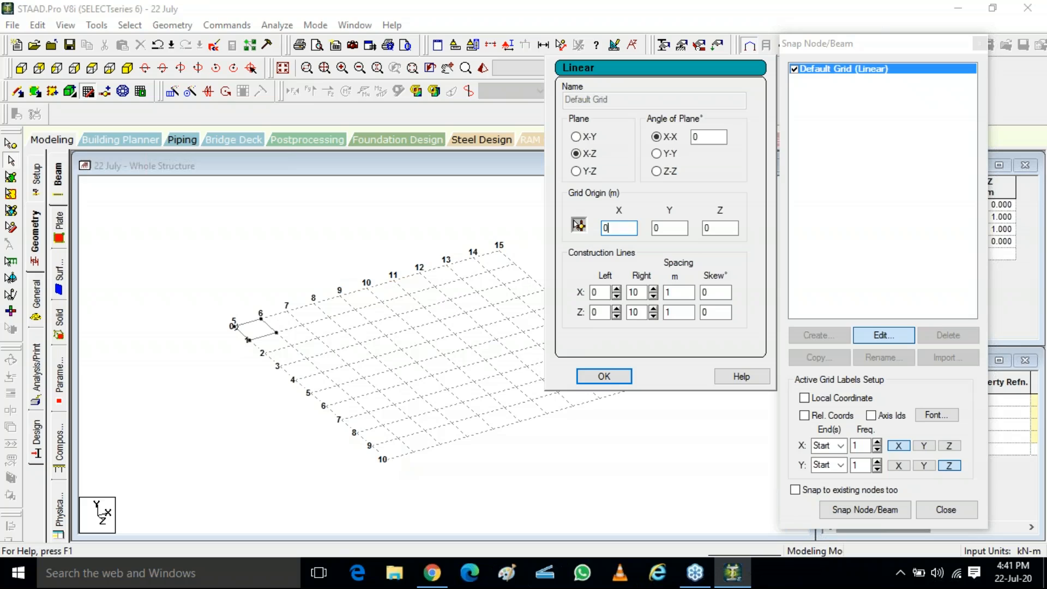
pyautogui.click(653, 290)
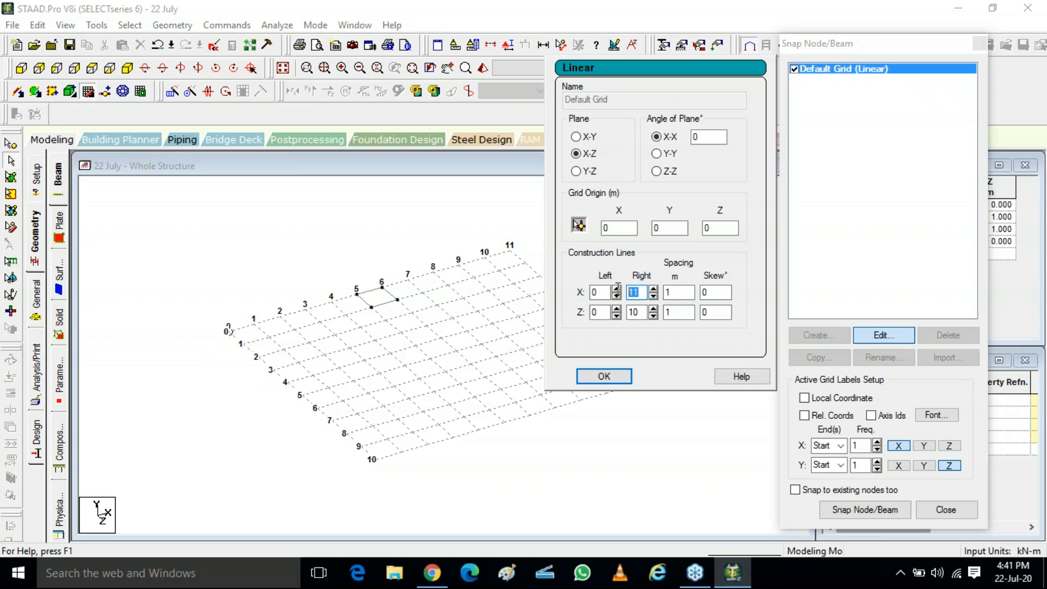
pyautogui.write('20')
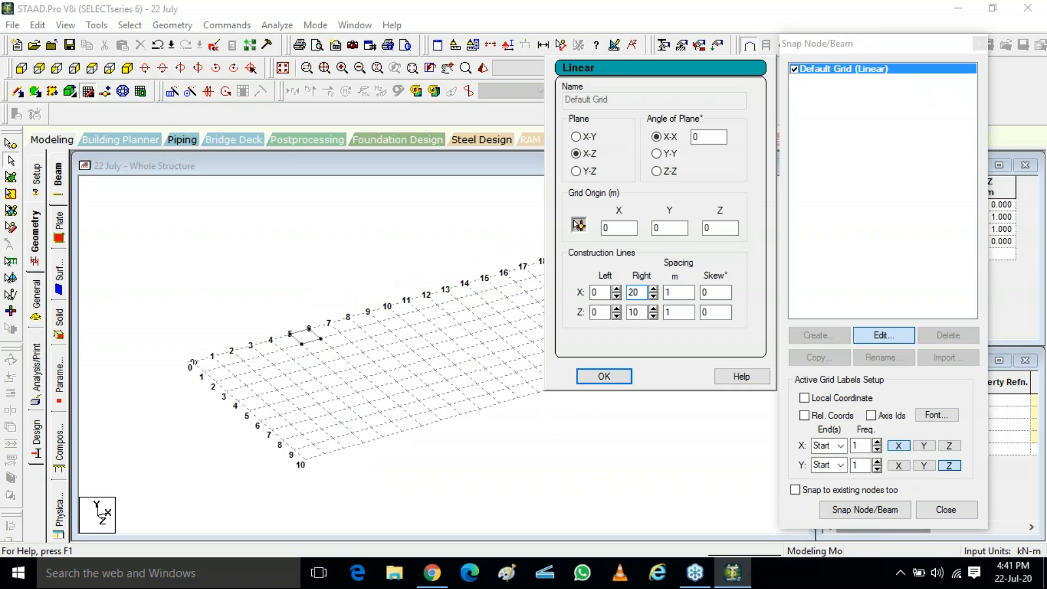
pyautogui.doubleClick(635, 312)
pyautogui.write('50')
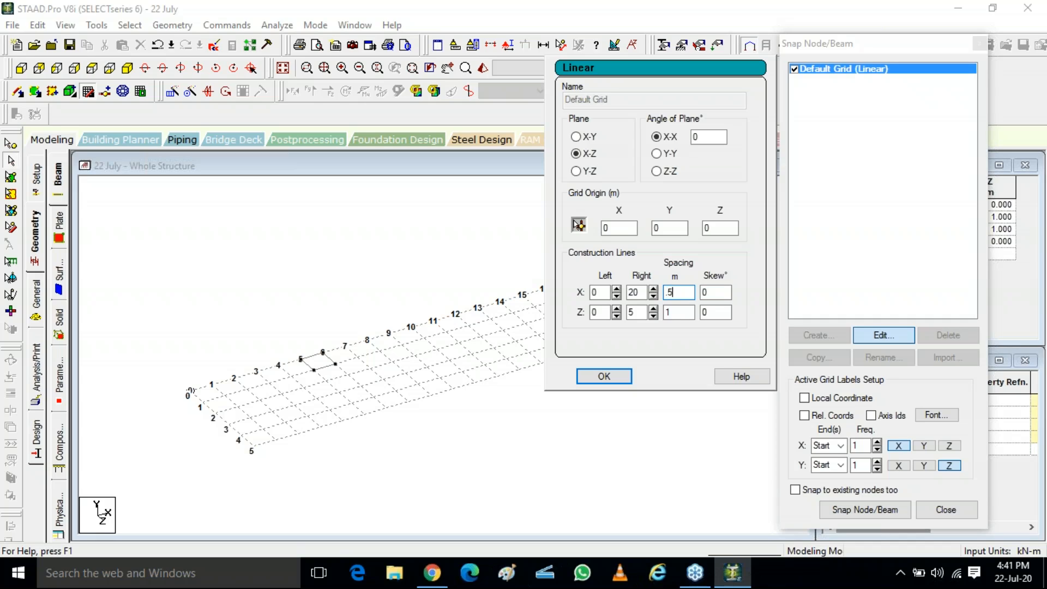
pyautogui.click(603, 376)
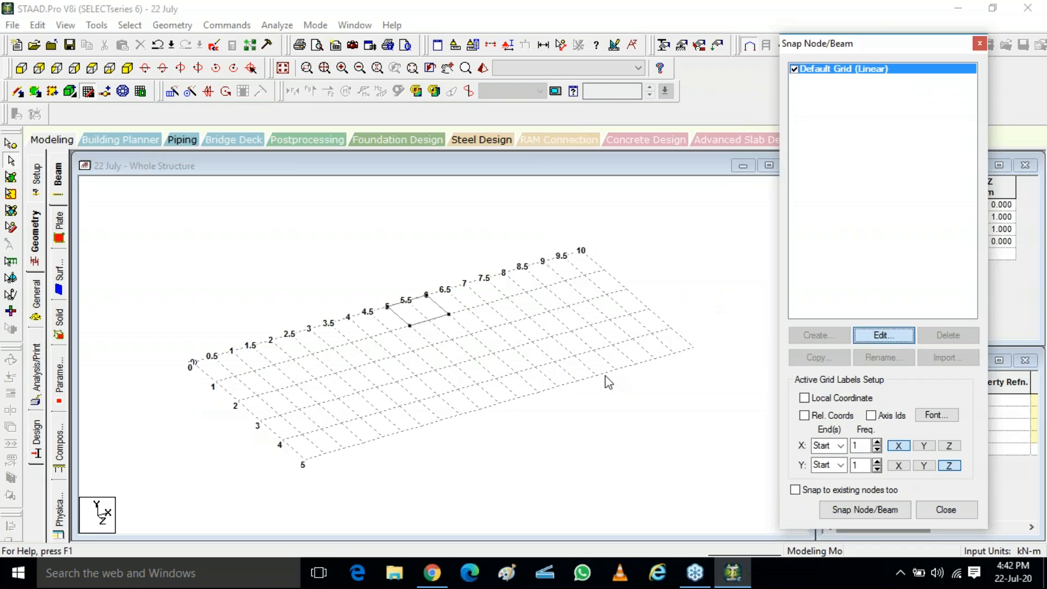
# Step: Open the SECOND FLOOR PLAN image combinepdf(4)-04 from the srilanka hotel project folder and zoom into its grid dimensions
pyautogui.click(218, 369)
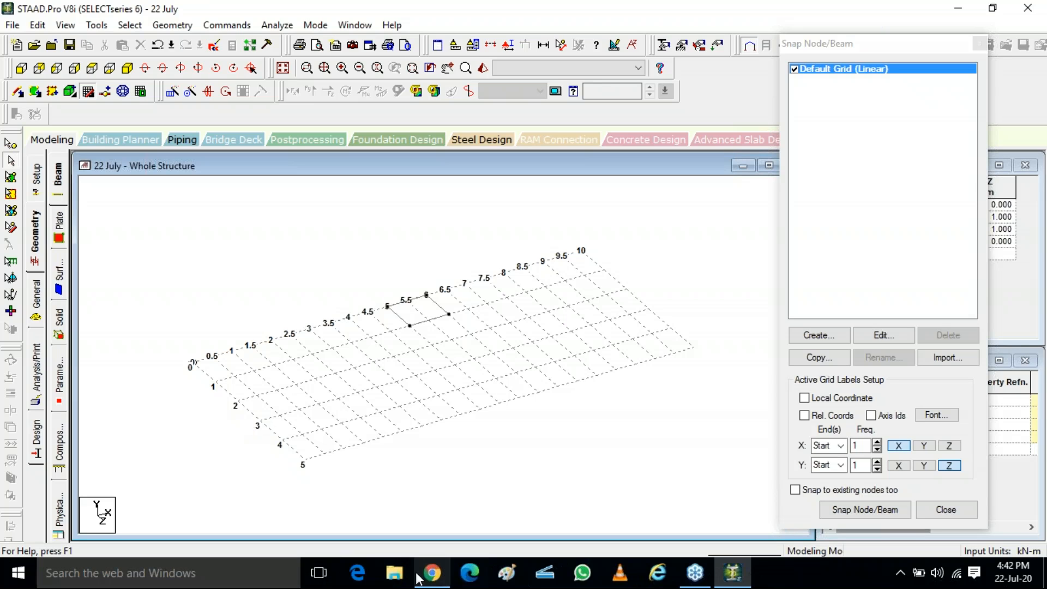
pyautogui.click(732, 572)
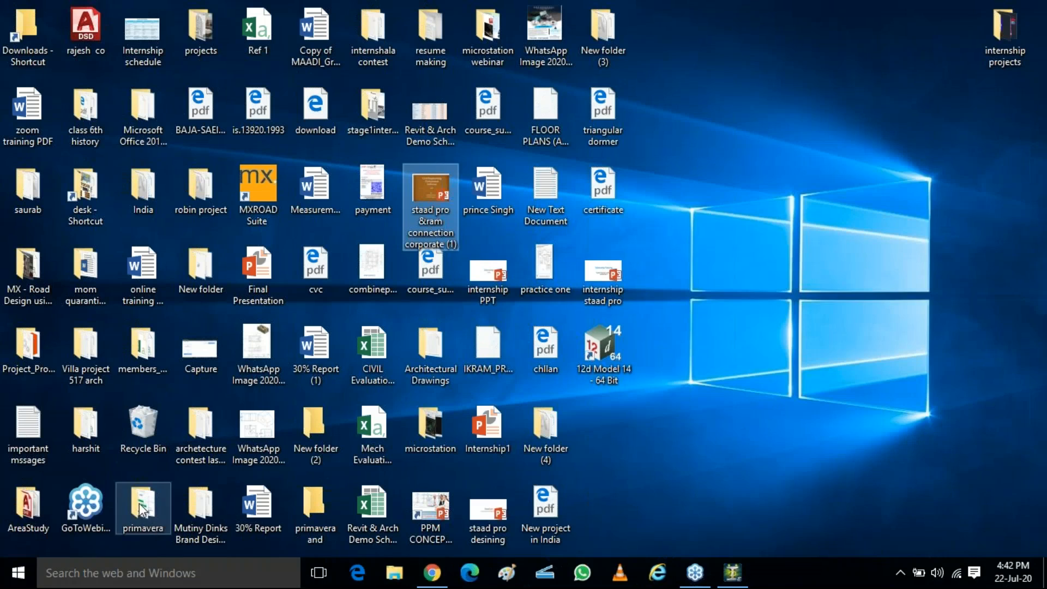
pyautogui.doubleClick(93, 426)
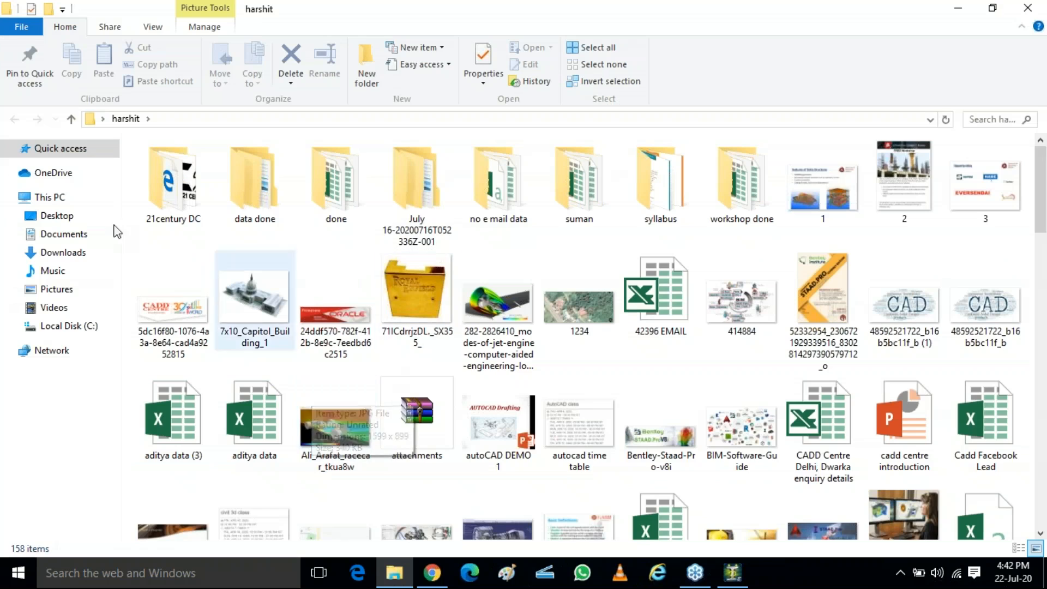
pyautogui.click(958, 8)
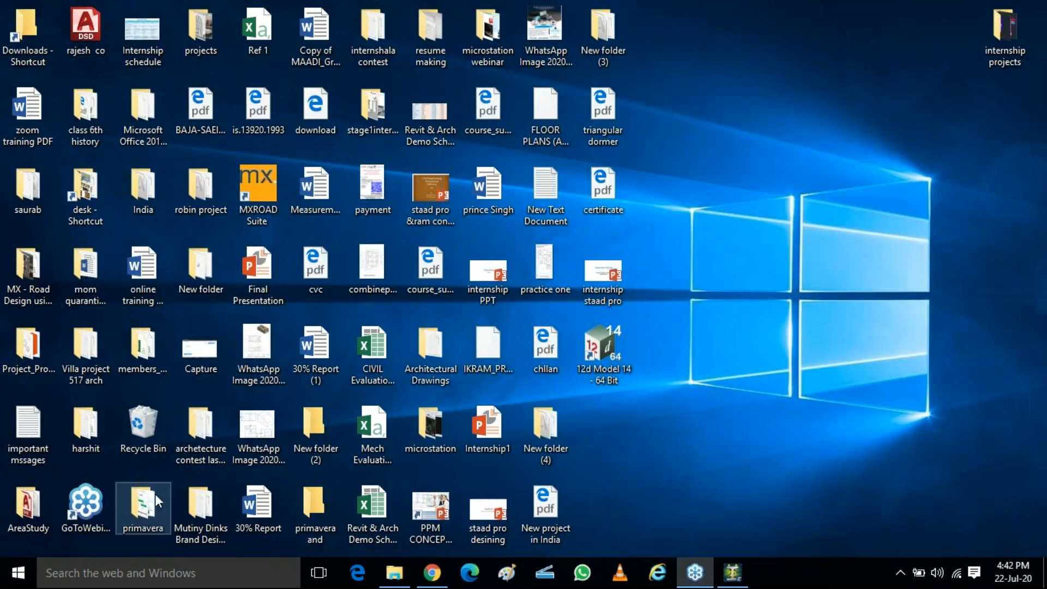
pyautogui.doubleClick(208, 41)
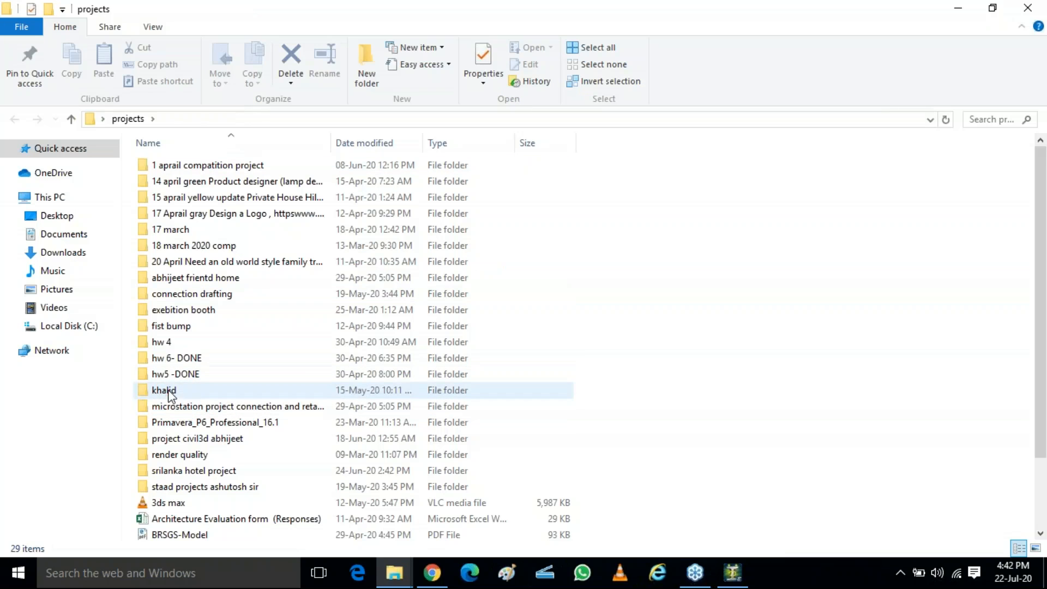
pyautogui.doubleClick(206, 469)
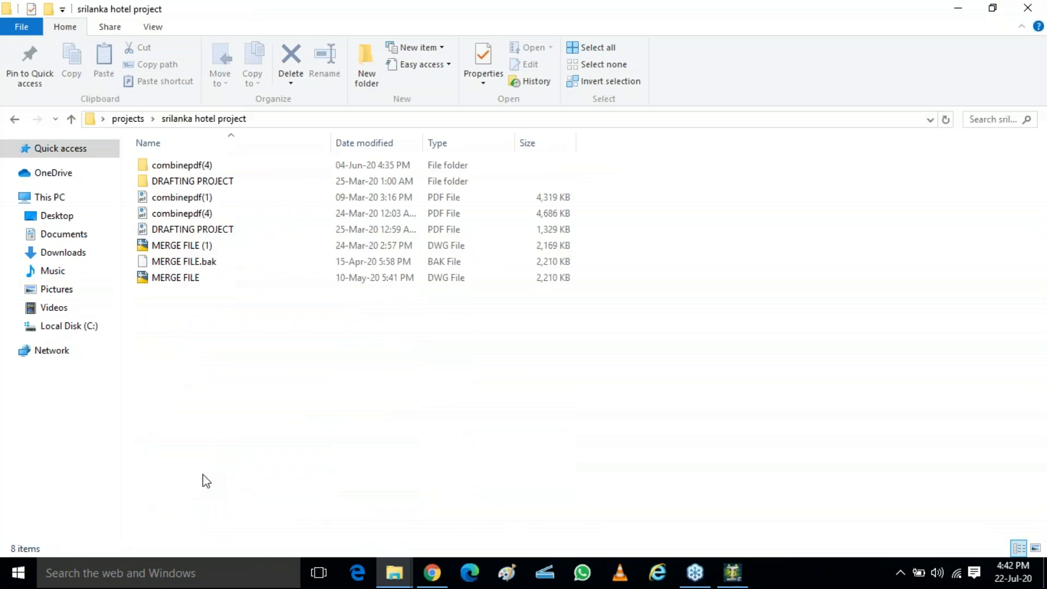
pyautogui.doubleClick(192, 165)
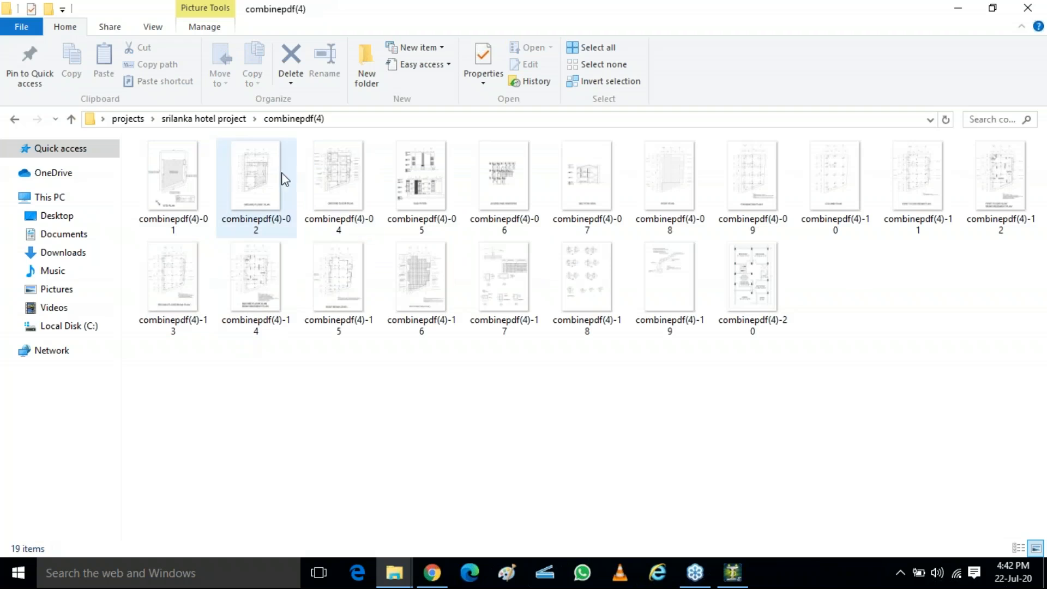
pyautogui.doubleClick(334, 175)
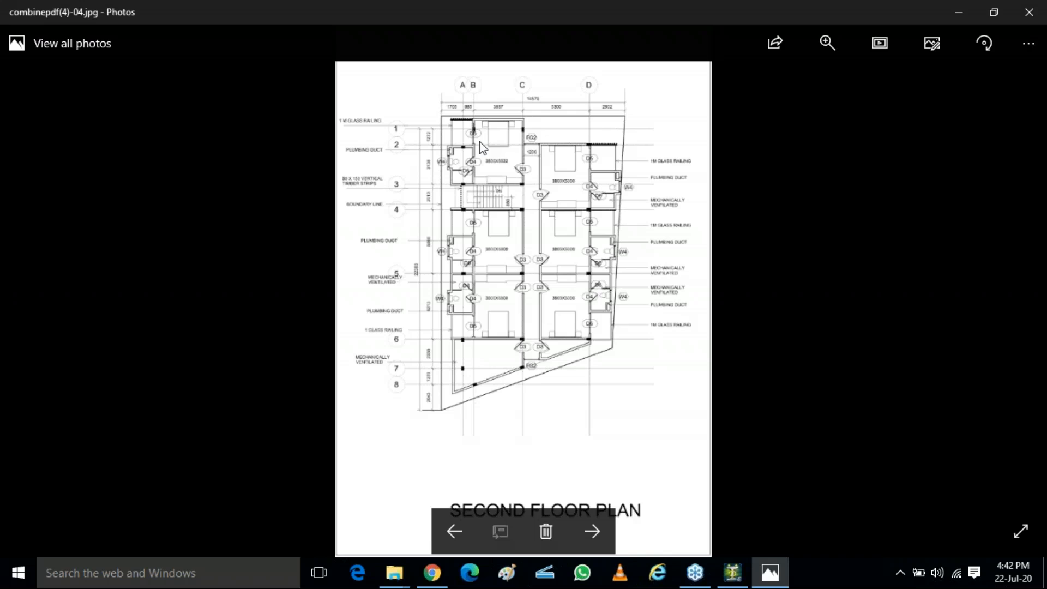
pyautogui.scroll(3, 521, 126)
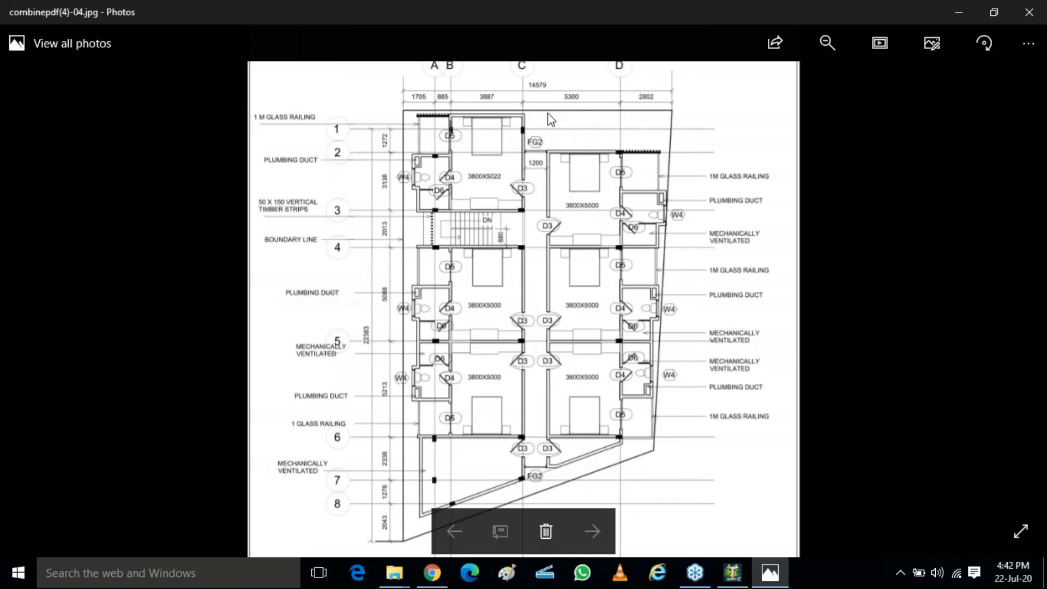
pyautogui.scroll(1, 532, 123)
pyautogui.scroll(-1, 493, 202)
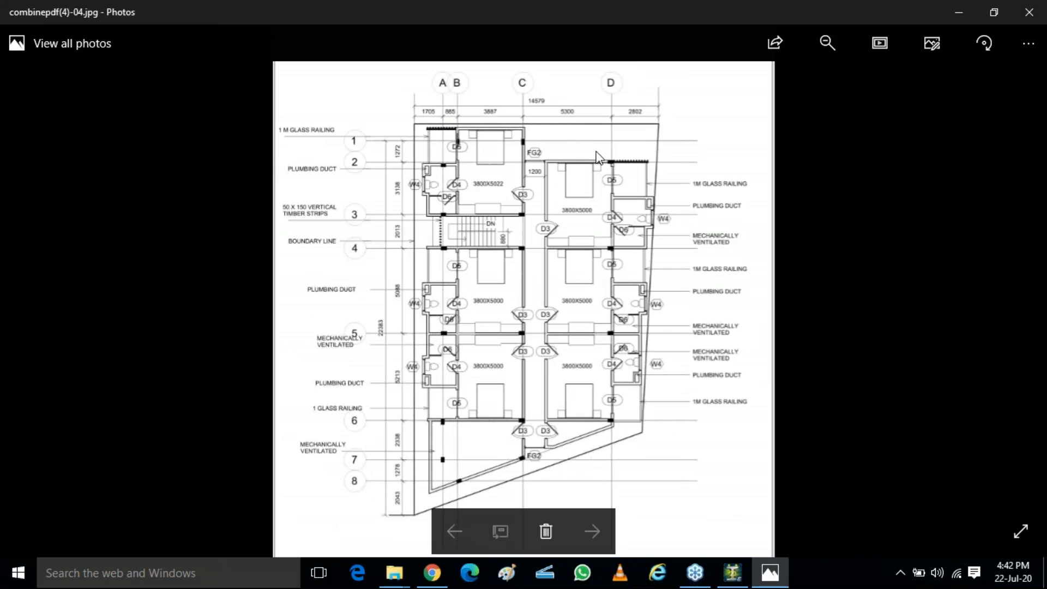
pyautogui.scroll(2, 512, 109)
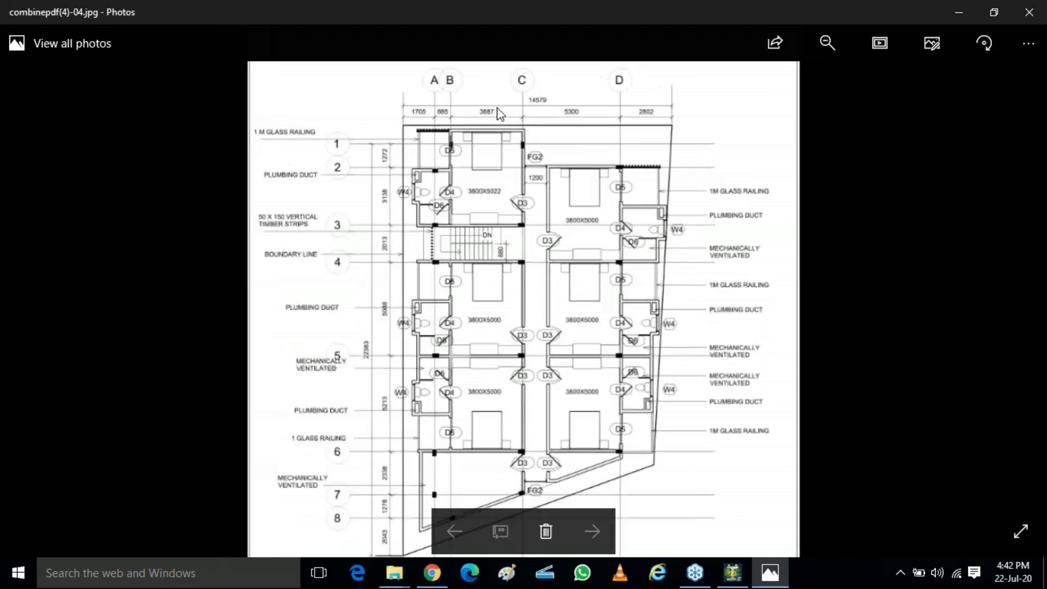
pyautogui.click(1028, 51)
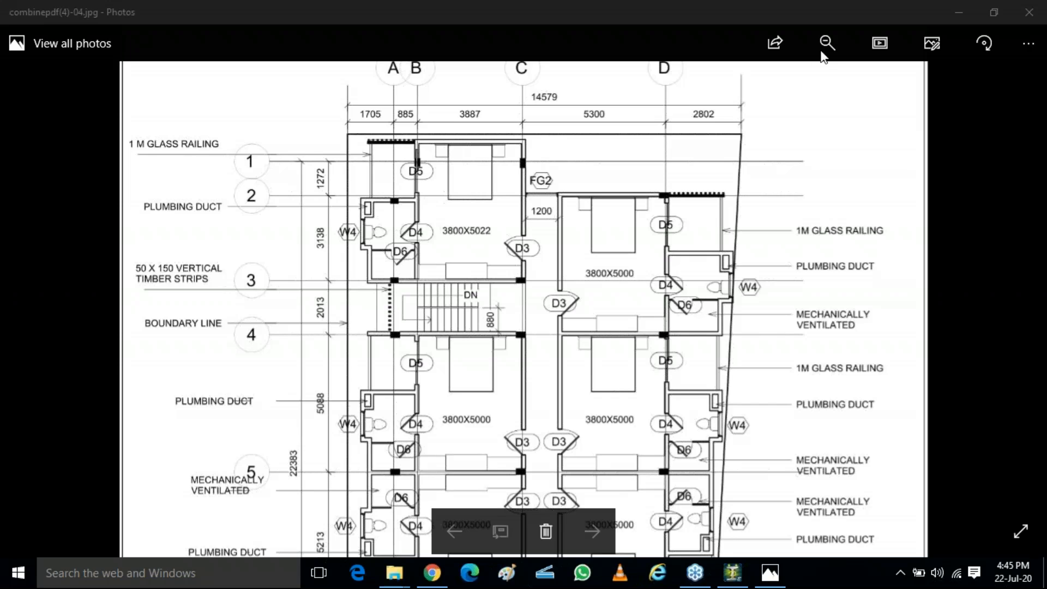
# Step: Return to the model, close the grid dialog and reopen Snap Node/Beam
pyautogui.click(743, 570)
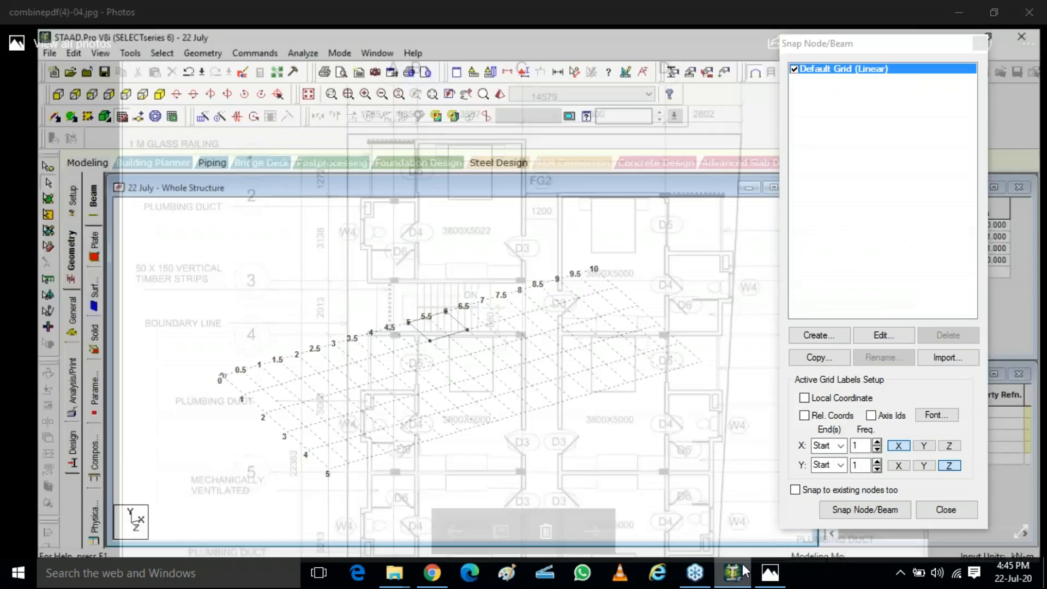
pyautogui.click(816, 53)
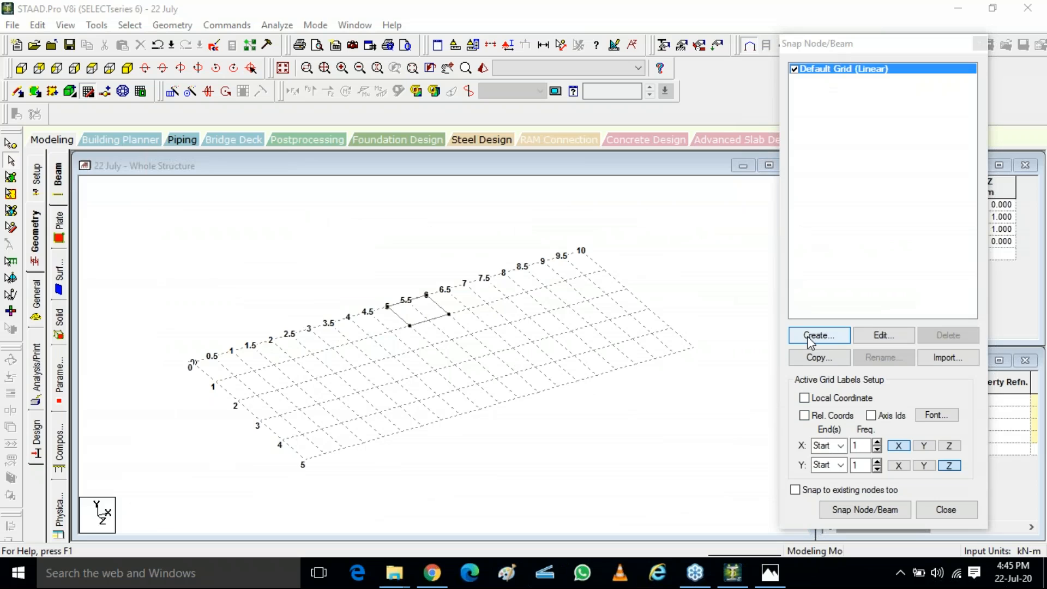
pyautogui.click(980, 44)
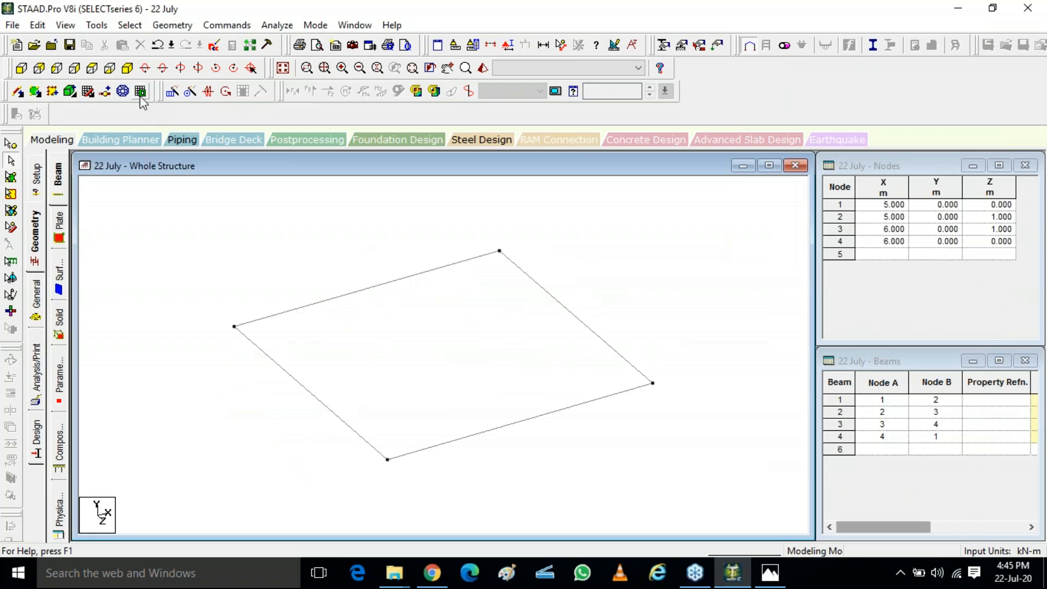
pyautogui.click(89, 93)
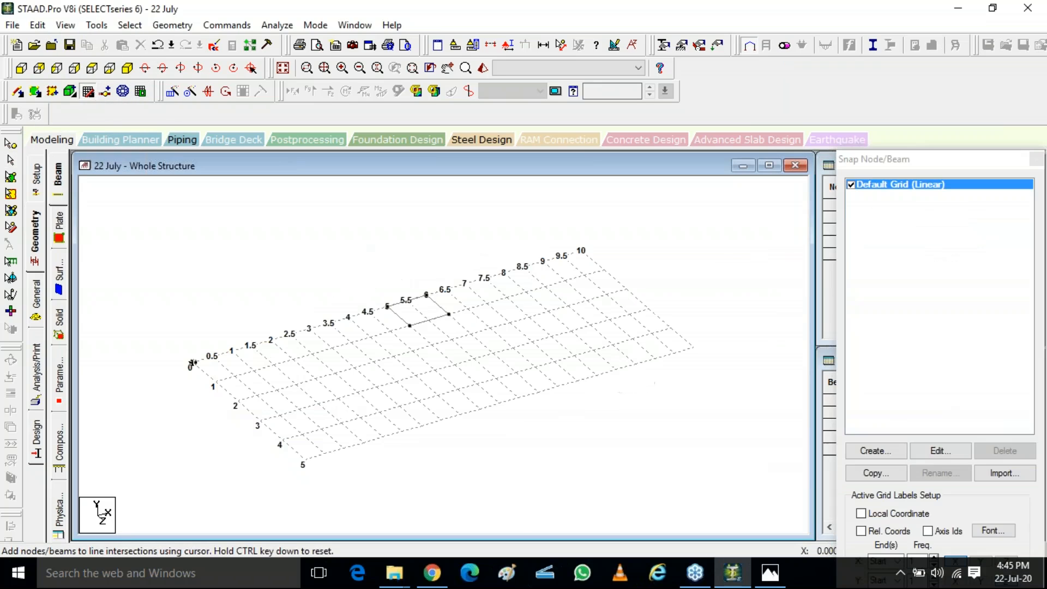
pyautogui.click(885, 452)
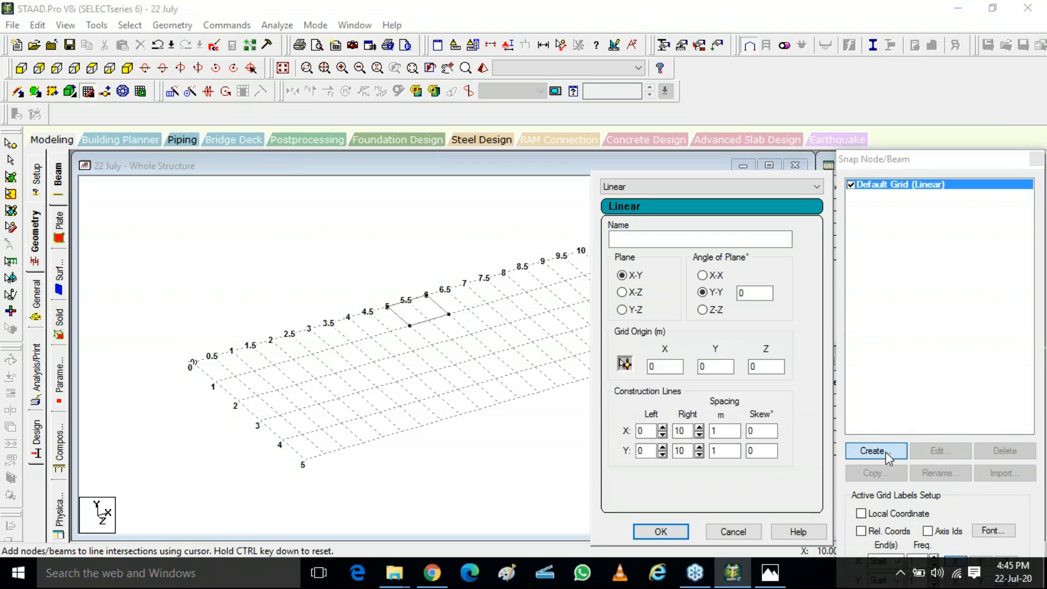
pyautogui.click(769, 186)
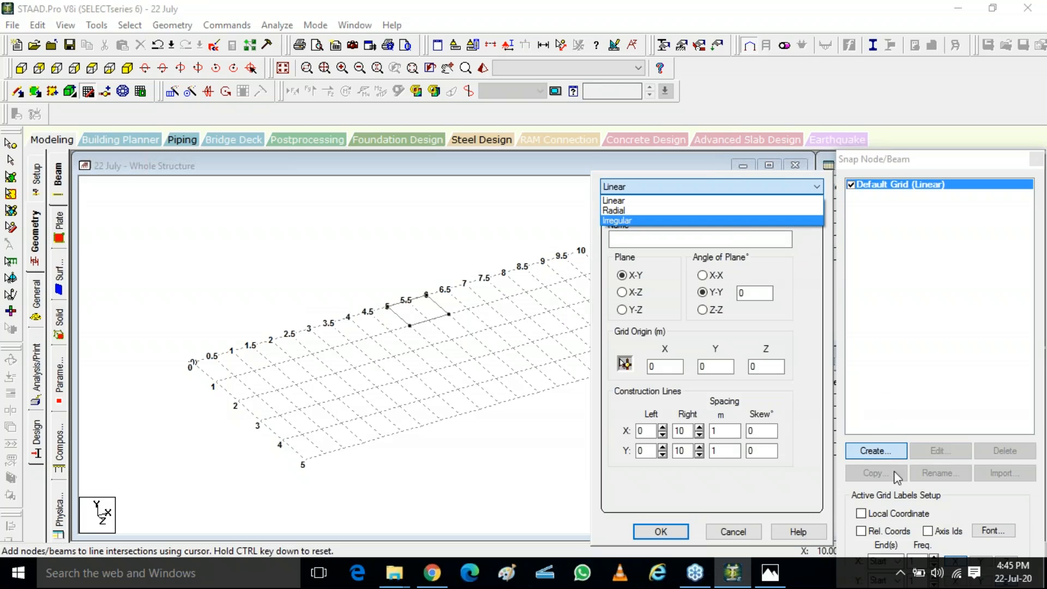
pyautogui.press('ctrl')
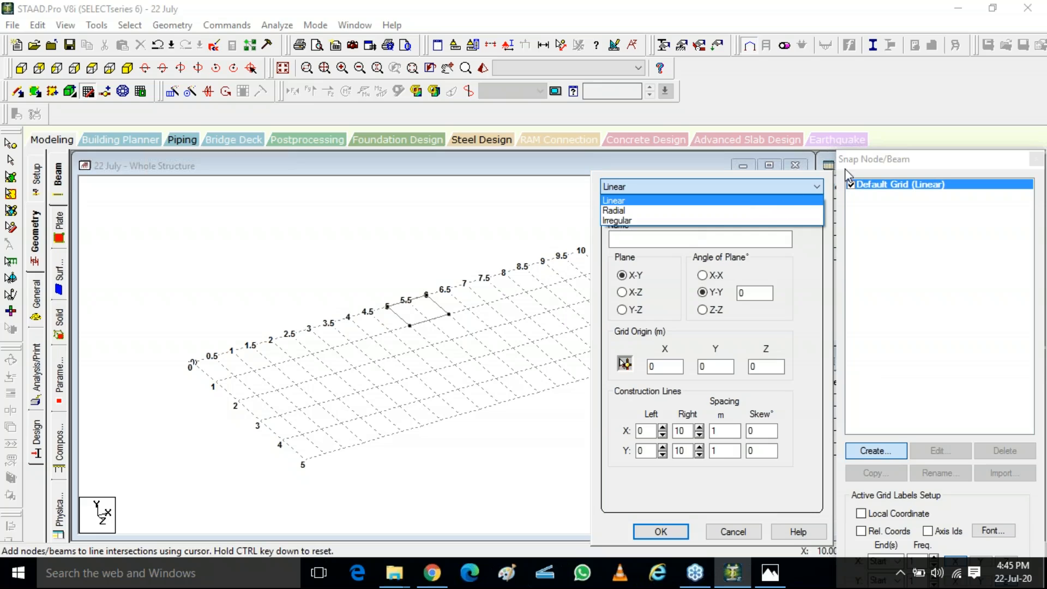
pyautogui.click(862, 158)
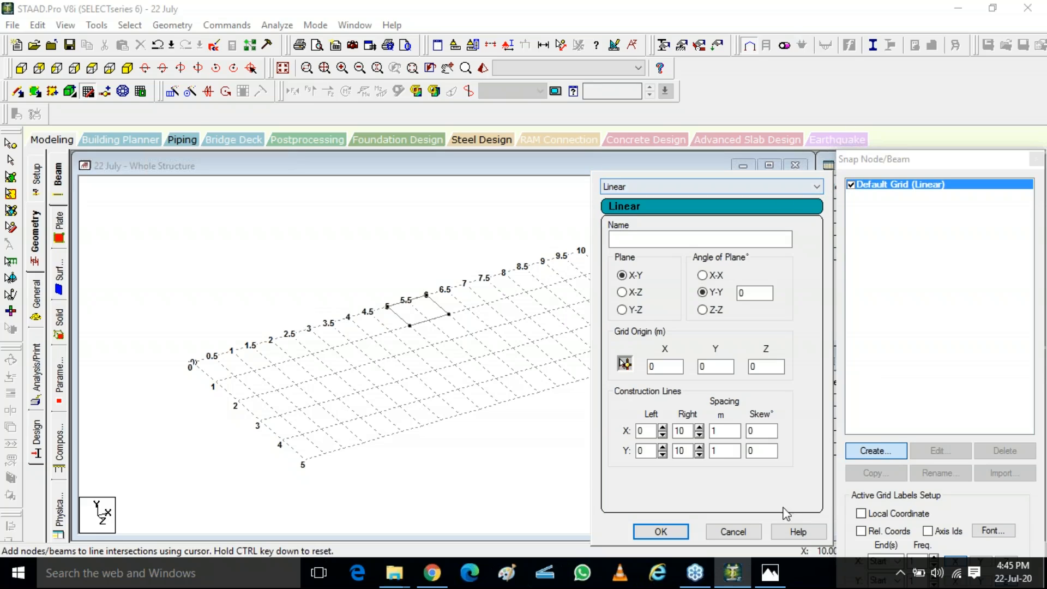
pyautogui.click(749, 527)
# Step: Create a new Irregular snap grid named xyz
pyautogui.moveTo(934, 160); pyautogui.dragTo(862, 39)
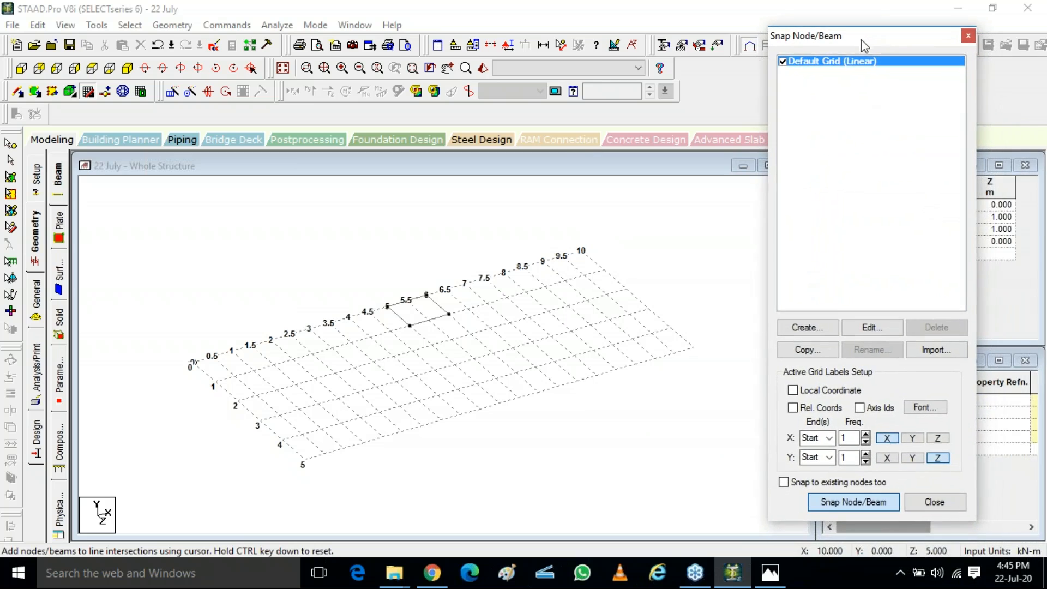
pyautogui.click(805, 327)
pyautogui.click(566, 64)
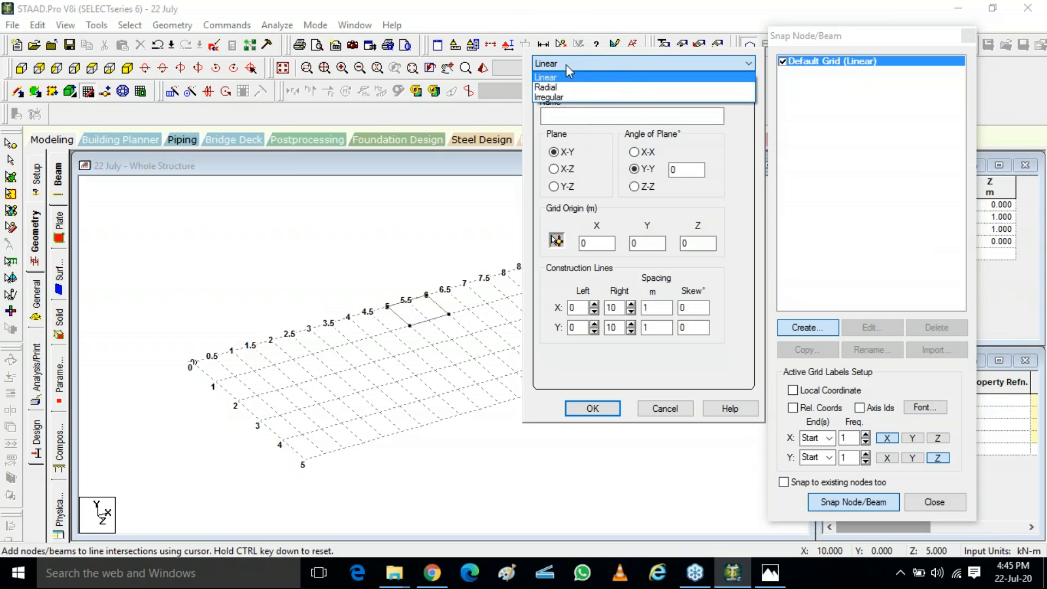
pyautogui.click(563, 98)
pyautogui.click(567, 120)
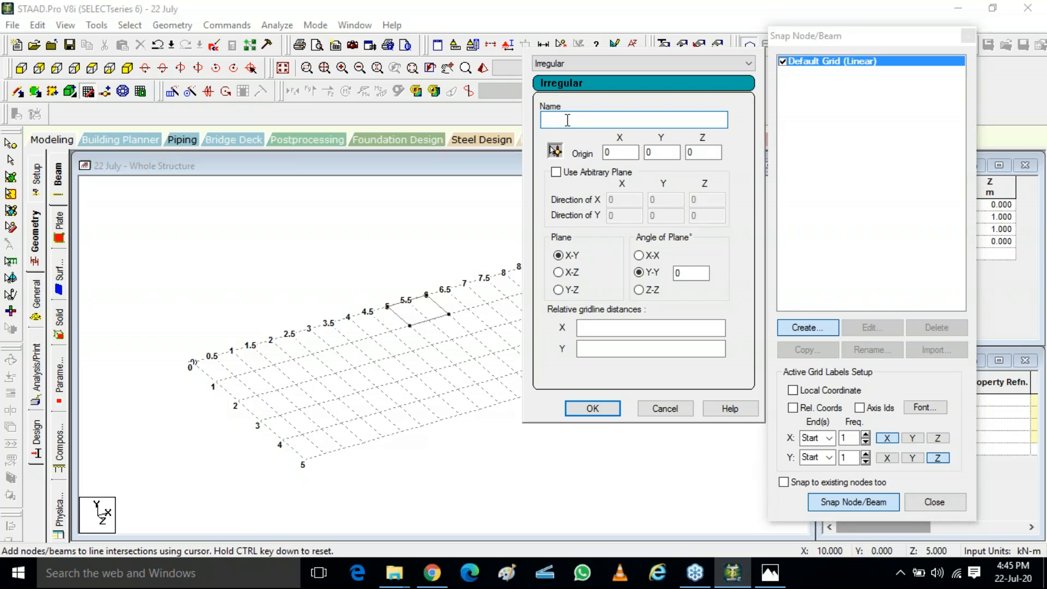
pyautogui.write('xyz')
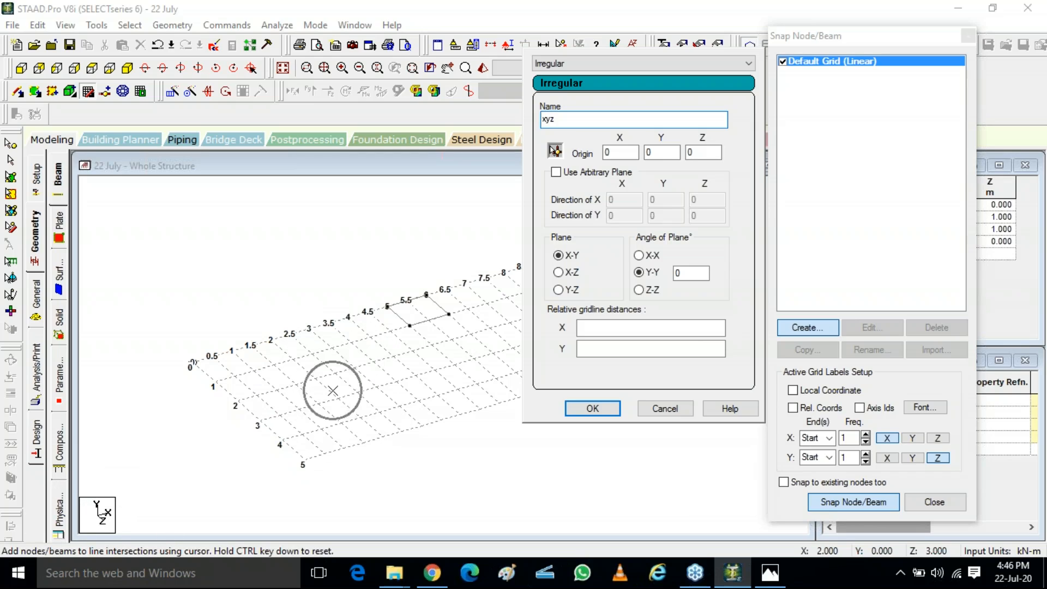
# Step: Set the xyz grid's plane to X-Z and compare with the floor plan's dimensions
pyautogui.click(562, 272)
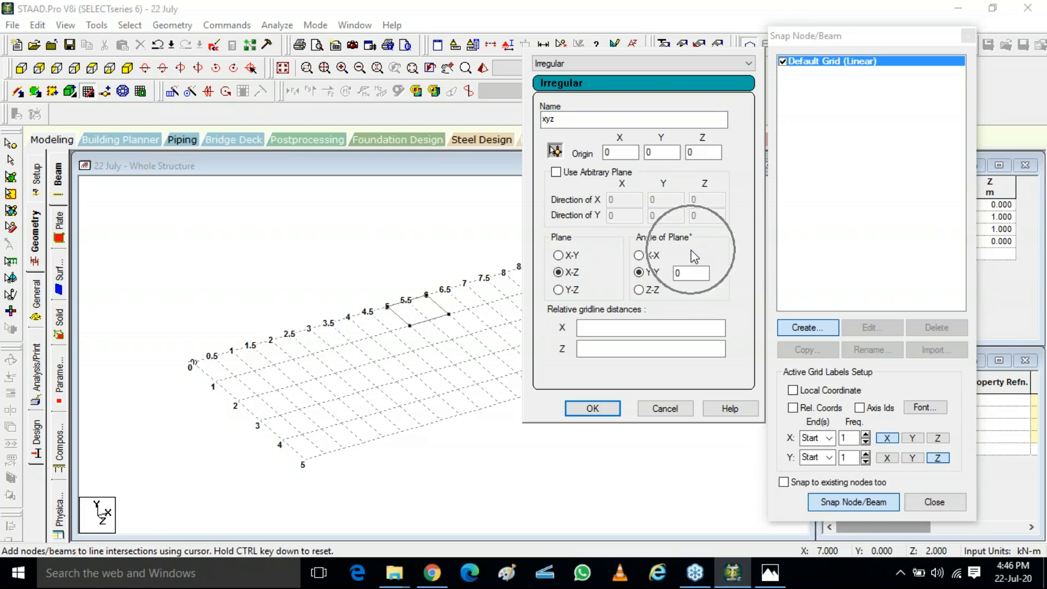
pyautogui.click(589, 326)
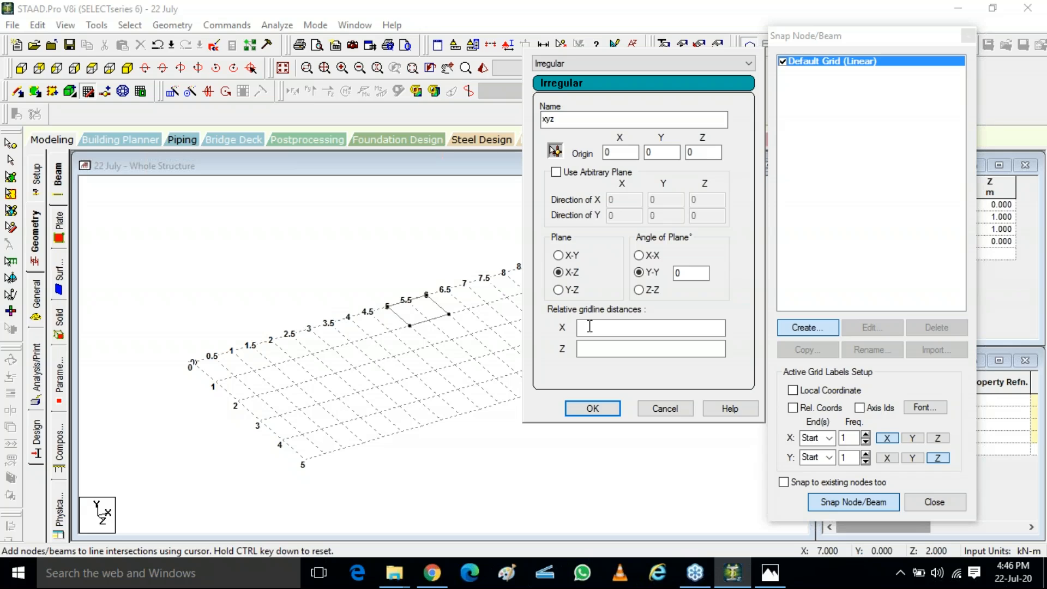
pyautogui.click(768, 574)
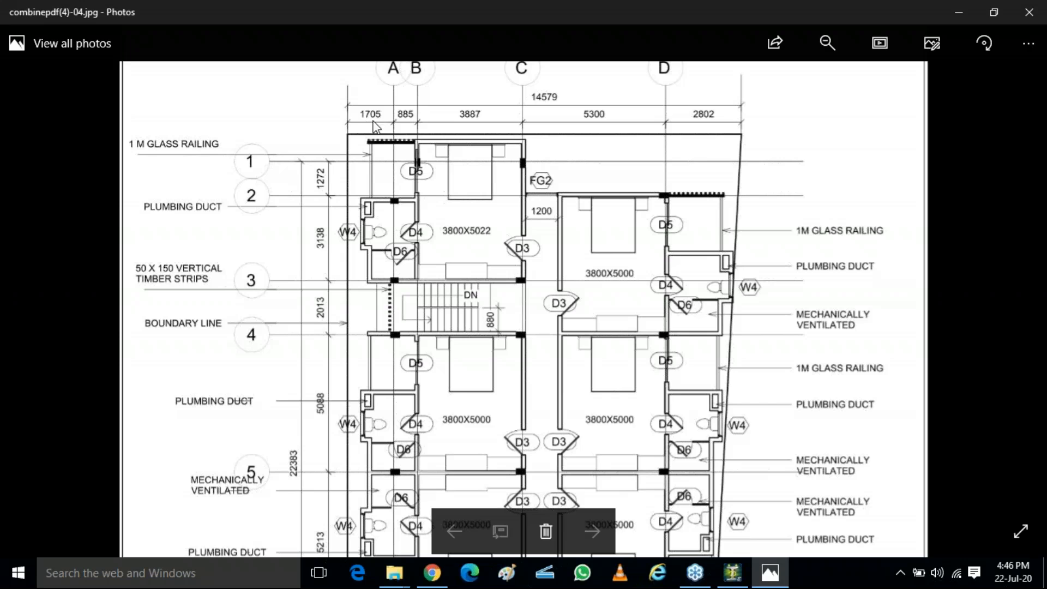
pyautogui.press('ctrl')
pyautogui.press('ctrl')
pyautogui.hotkey('alt', 'Tab')
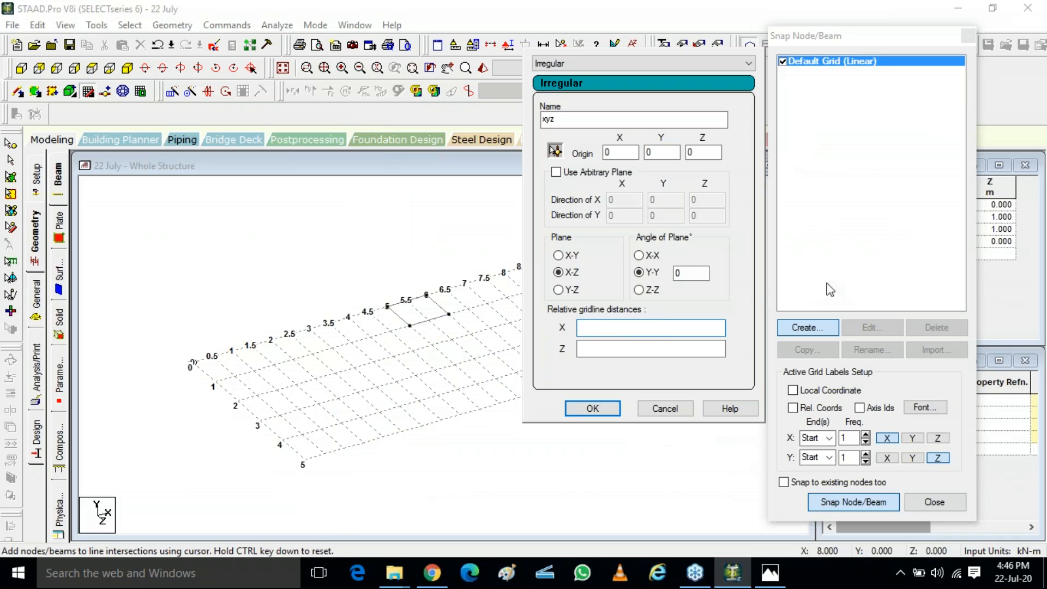
# Step: Enter the X relative gridline distances 0 1.7 .8 3.8 5.3 2.8, checking them against the floor plan's column spacings
pyautogui.press('ctrl')
pyautogui.write('0')
pyautogui.write('1')
pyautogui.write('.7 .8')
pyautogui.hotkey('alt', 'Tab')
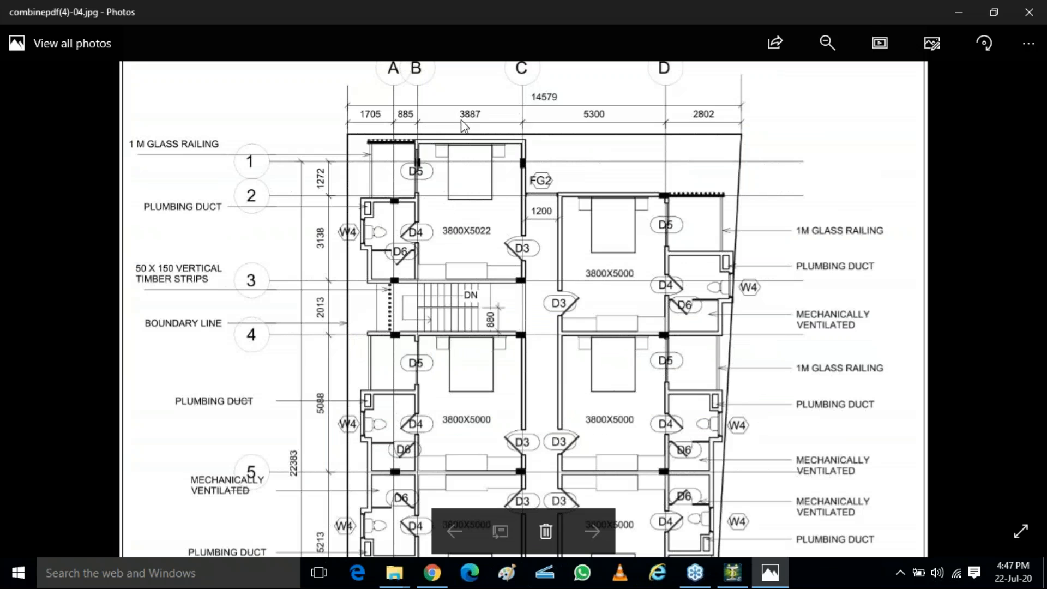
pyautogui.hotkey('alt', 'Tab')
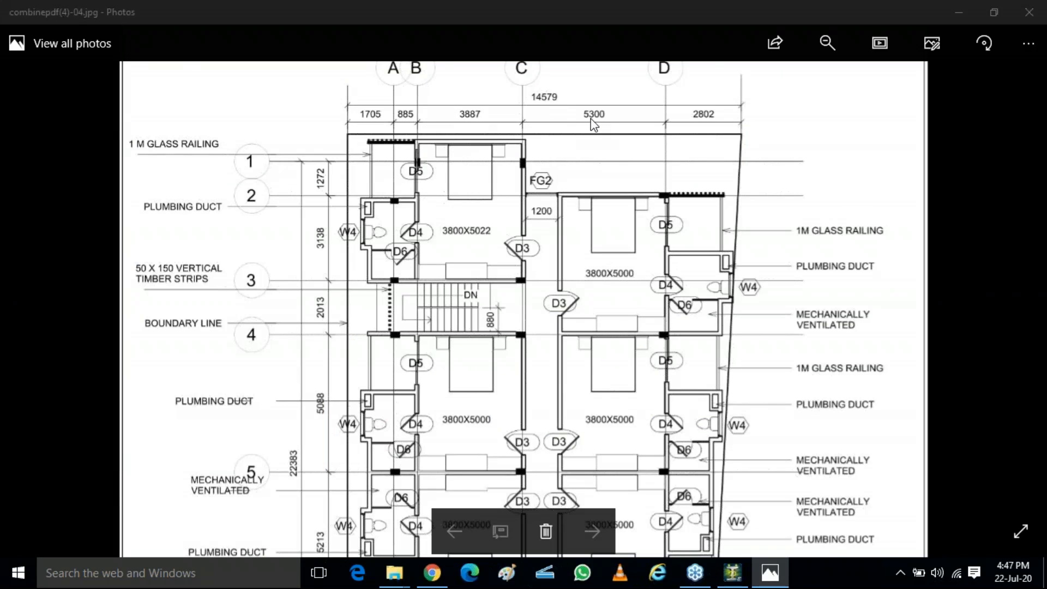
pyautogui.write('3.8 5')
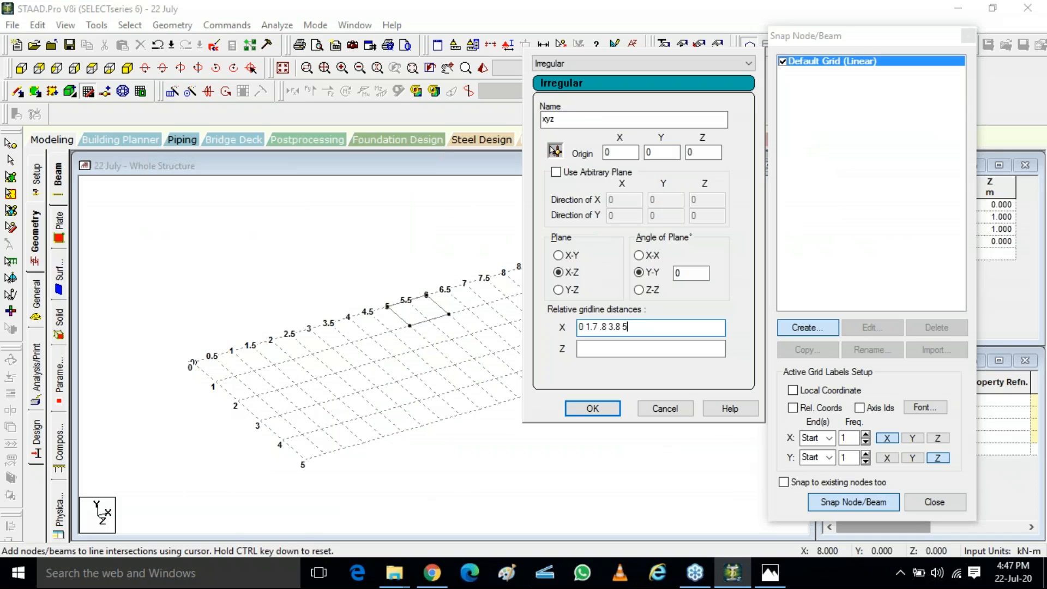
pyautogui.write('.3')
pyautogui.click(770, 573)
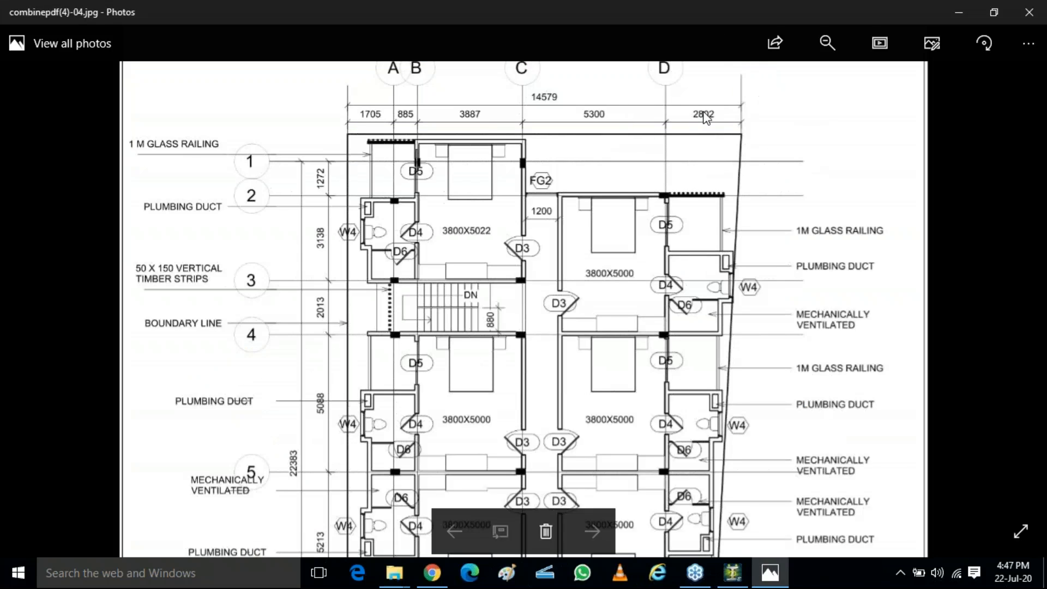
pyautogui.hotkey('alt', 'Tab')
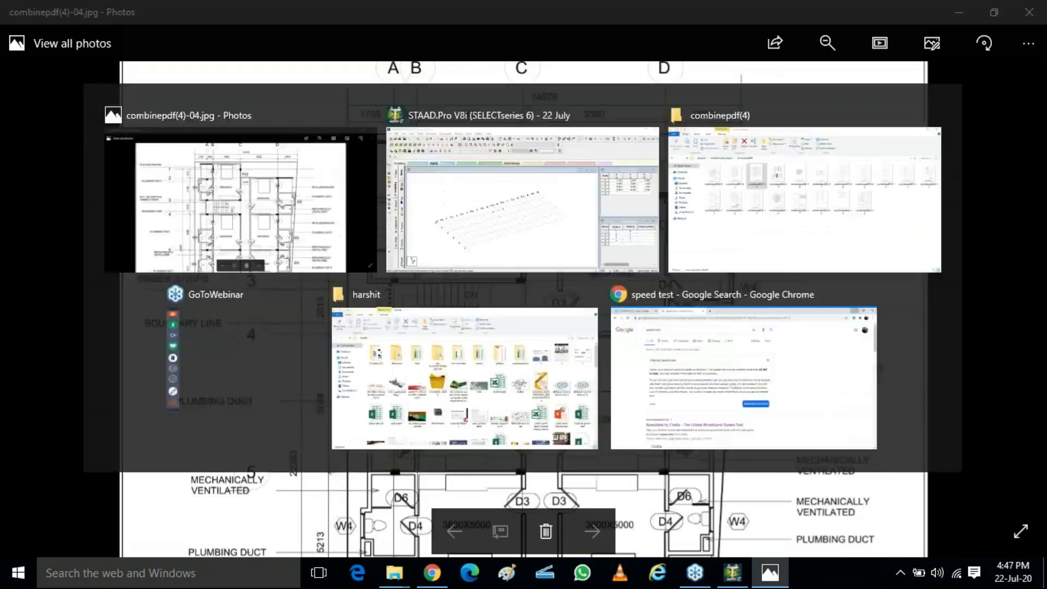
pyautogui.write('2.8')
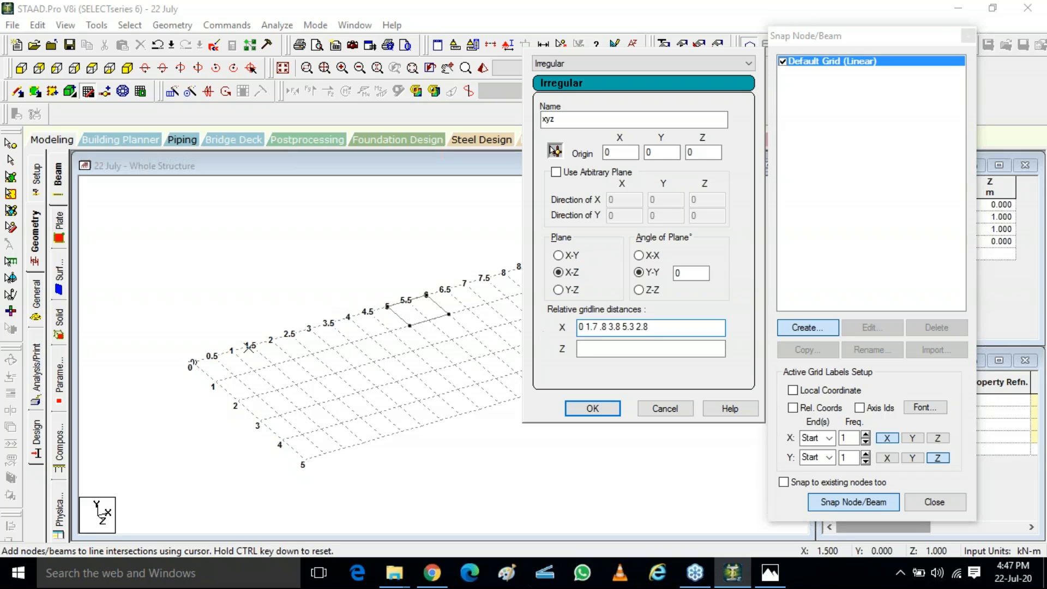
# Step: Enter the Z relative gridline distances 1.2 3 2, checking them against the floor plan's row spacings
pyautogui.click(592, 347)
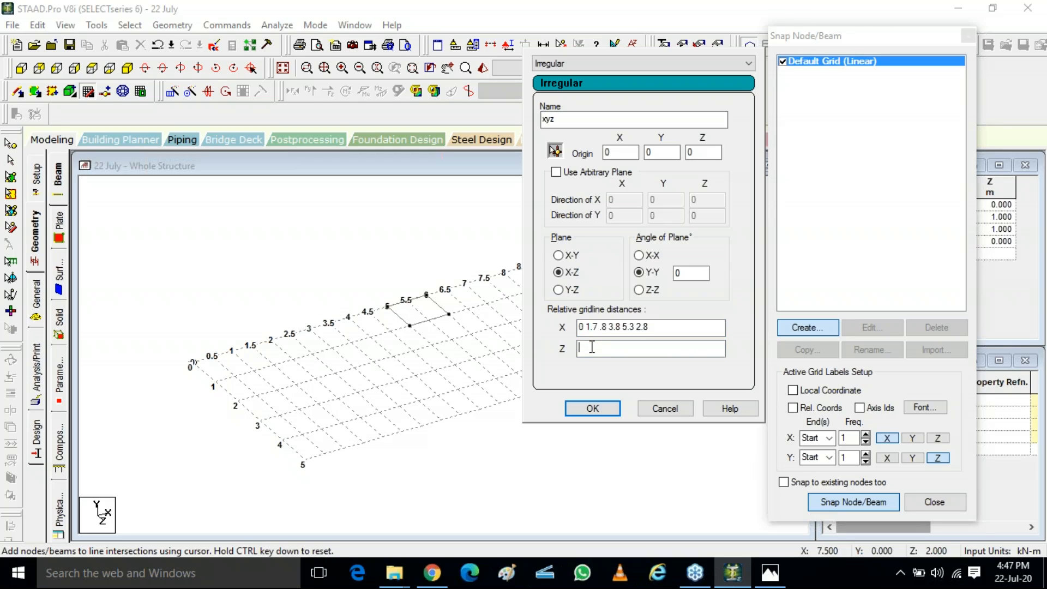
pyautogui.hotkey('alt', 'Tab')
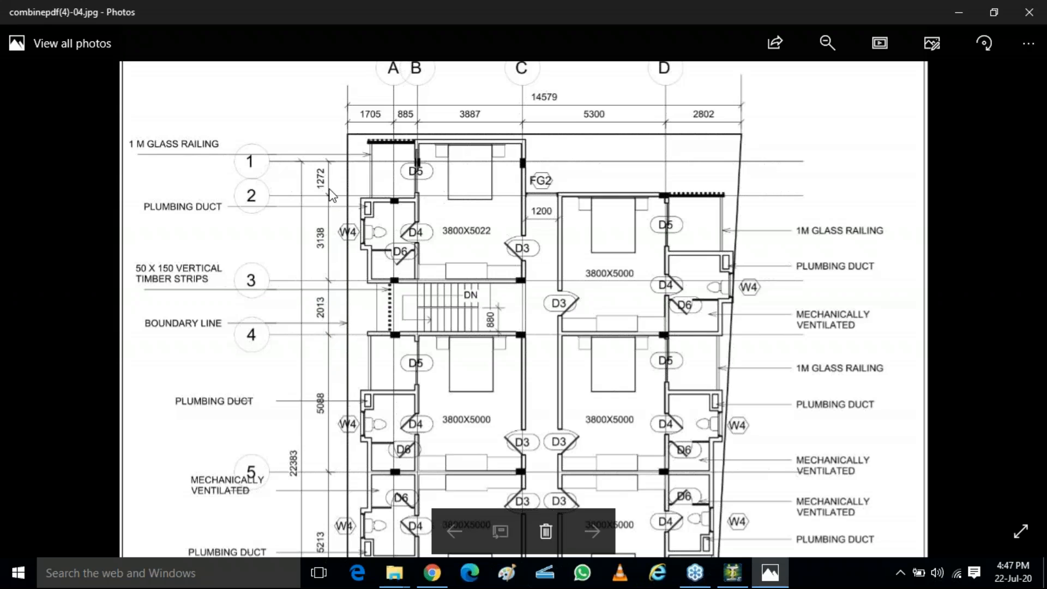
pyautogui.hotkey('alt', 'Tab')
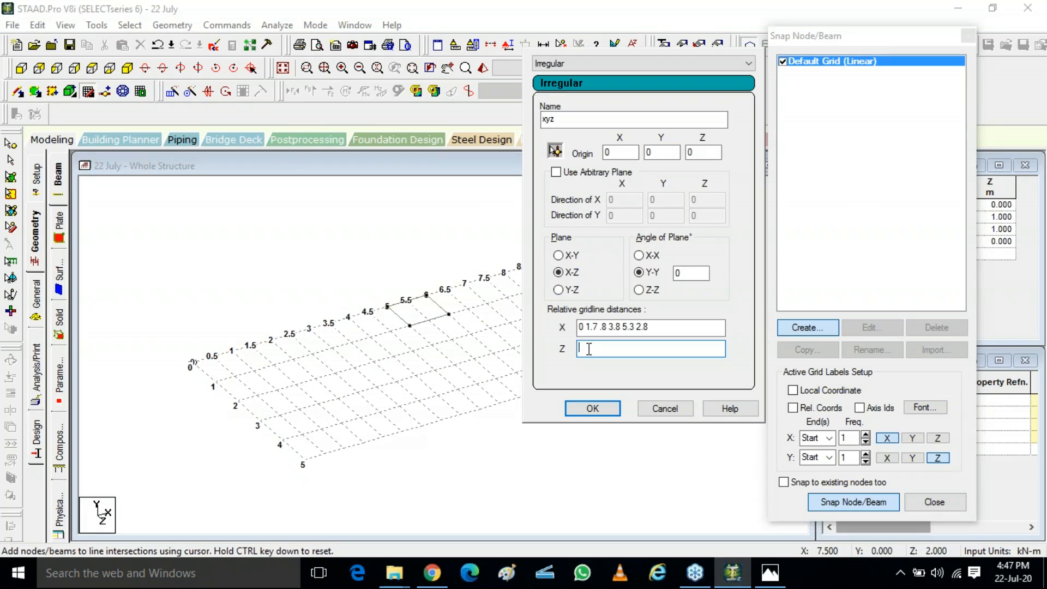
pyautogui.write('1.2')
pyautogui.write(' 3')
pyautogui.hotkey('alt', 'Tab')
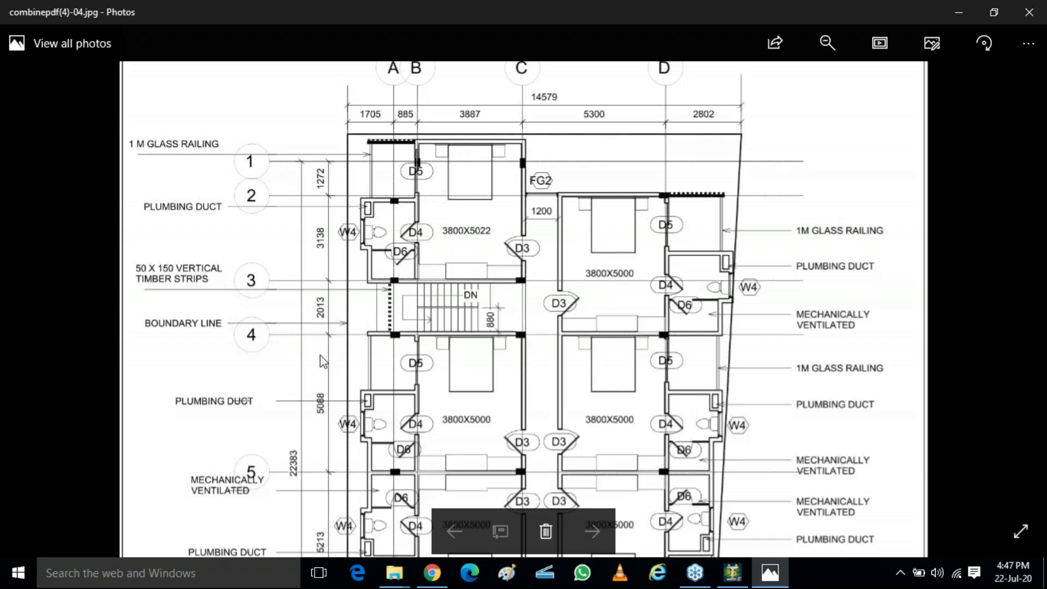
pyautogui.hotkey('alt', 'Tab')
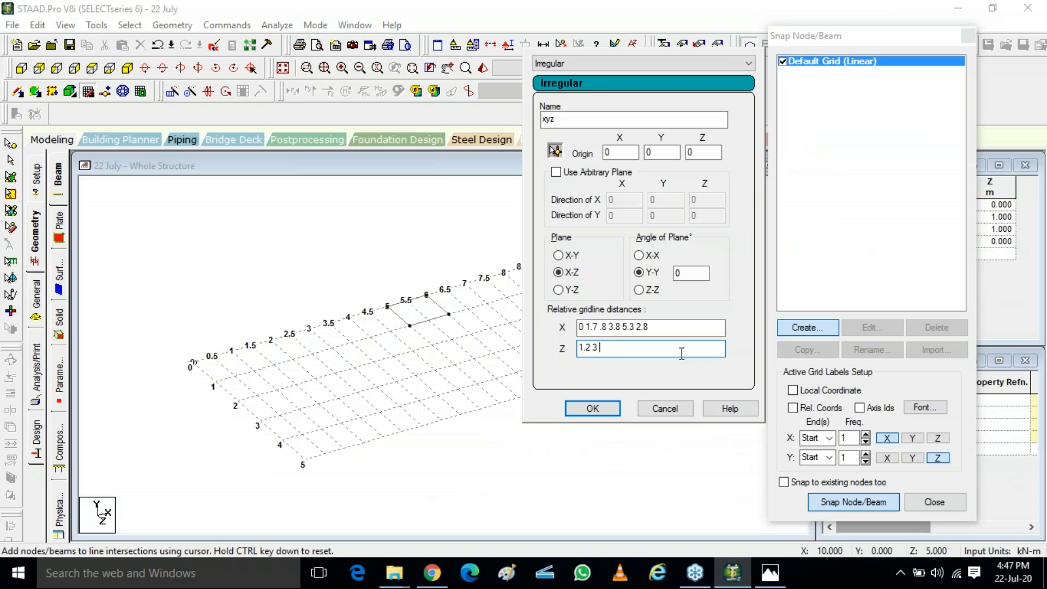
pyautogui.write('2 5')
# Step: Confirm the xyz irregular grid and make it the active snap grid instead of the default grid
pyautogui.click(593, 408)
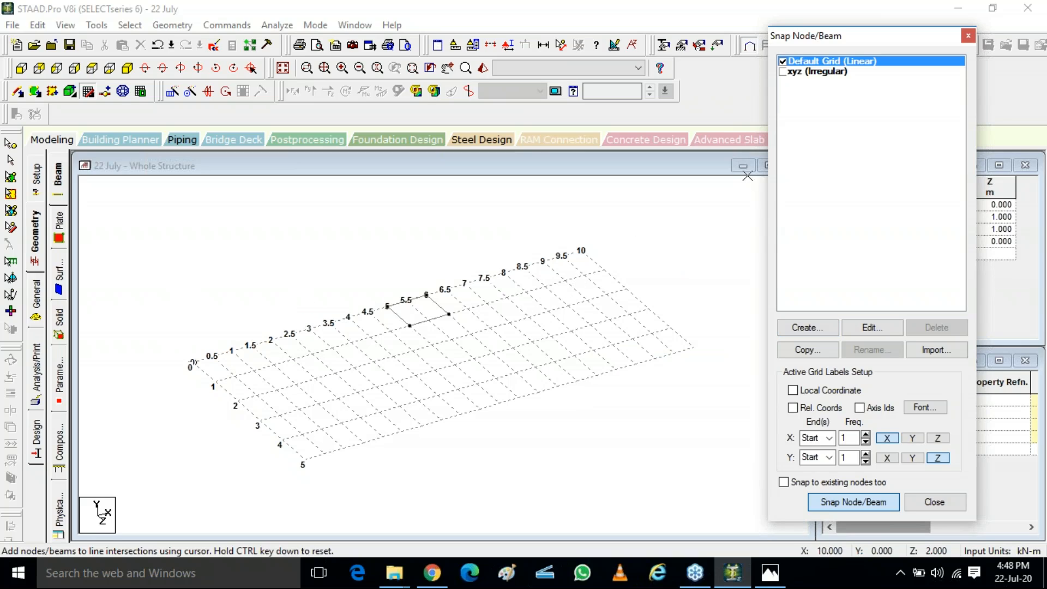
pyautogui.click(783, 72)
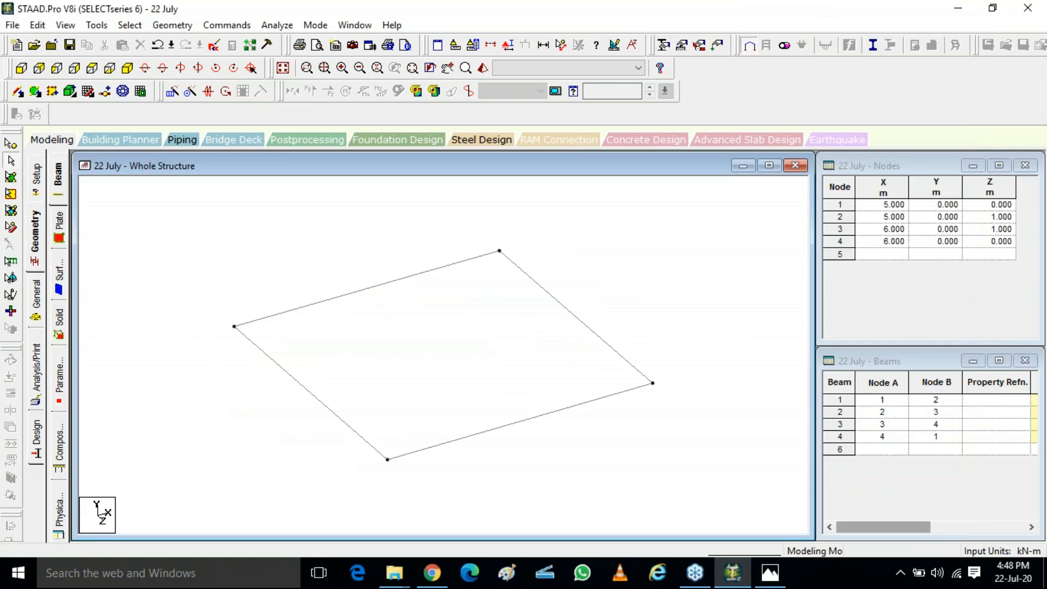
pyautogui.click(87, 91)
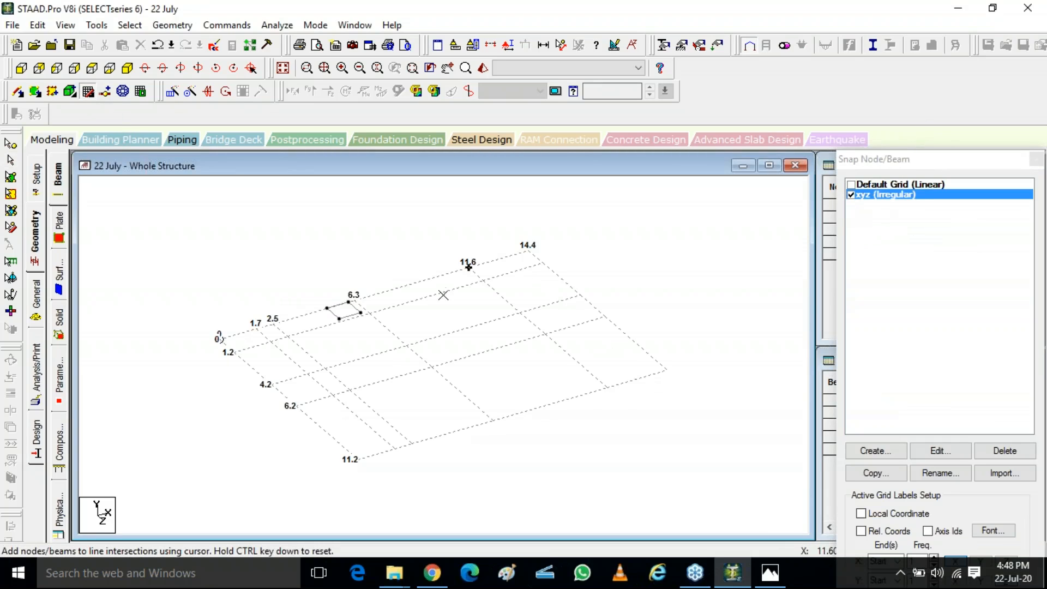
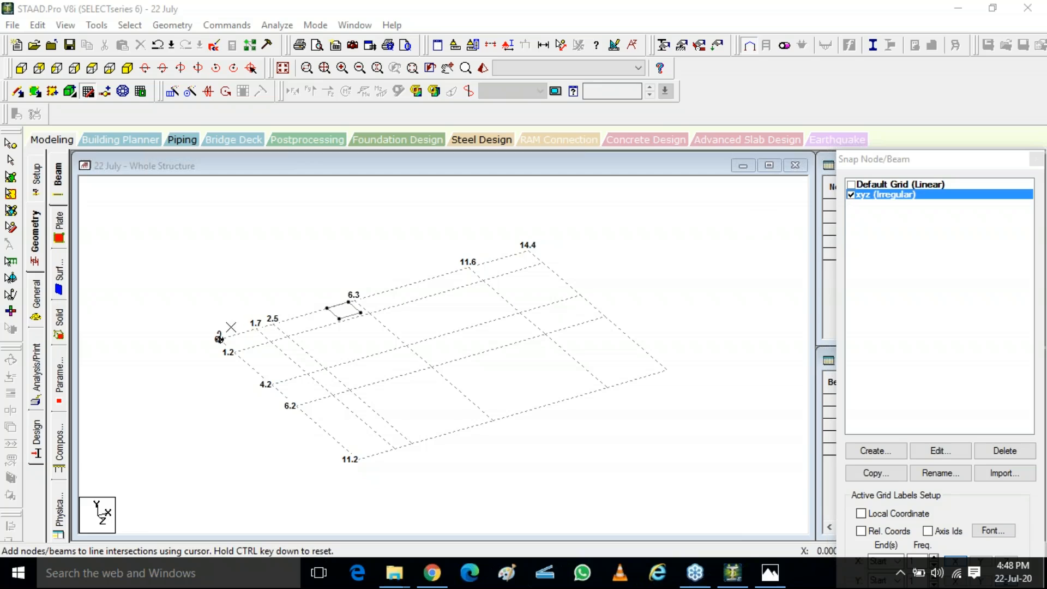
# Step: Draw beams along the front grid row from the origin to the 14.4 gridline and back to the 6.3 intersection
pyautogui.click(246, 323)
pyautogui.click(273, 322)
pyautogui.click(354, 300)
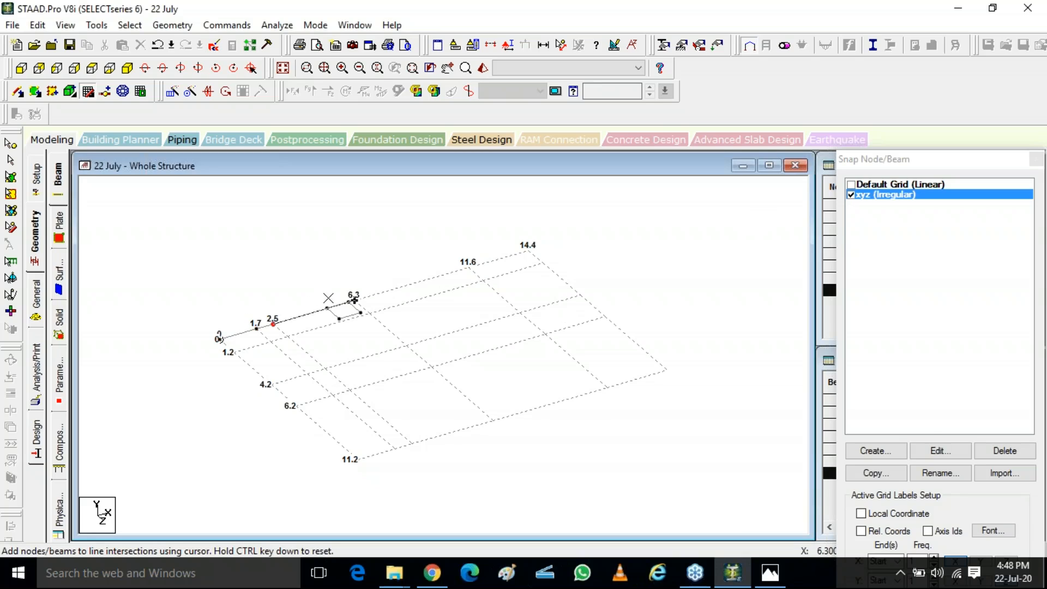
pyautogui.click(468, 267)
pyautogui.click(527, 250)
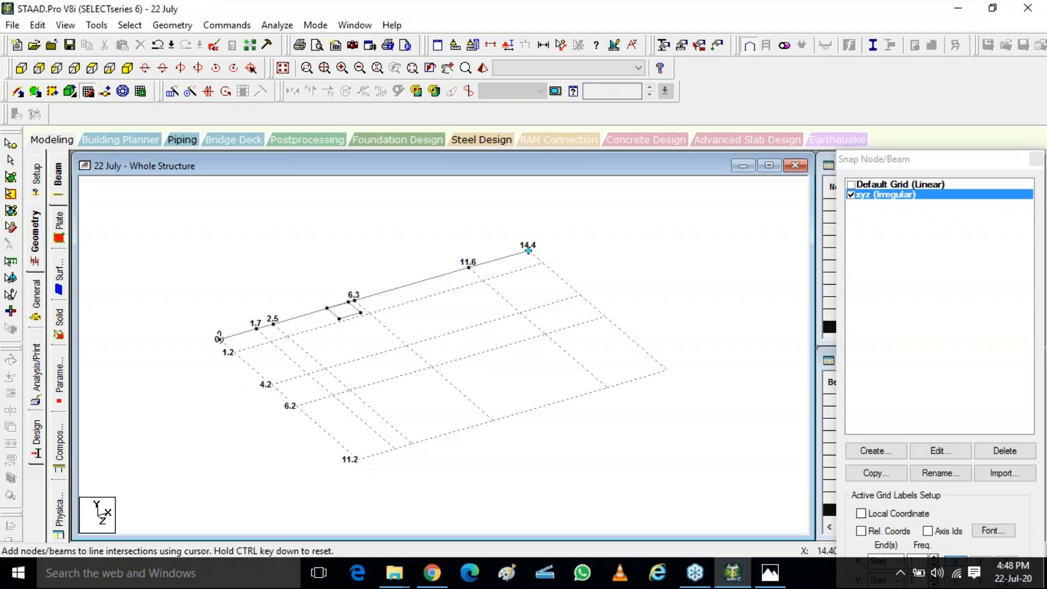
pyautogui.click(543, 263)
pyautogui.click(483, 280)
pyautogui.click(354, 299)
# Step: Draw further beams linking intersections on the middle and far grid rows, then leave the beam tool
pyautogui.click(287, 337)
pyautogui.click(271, 384)
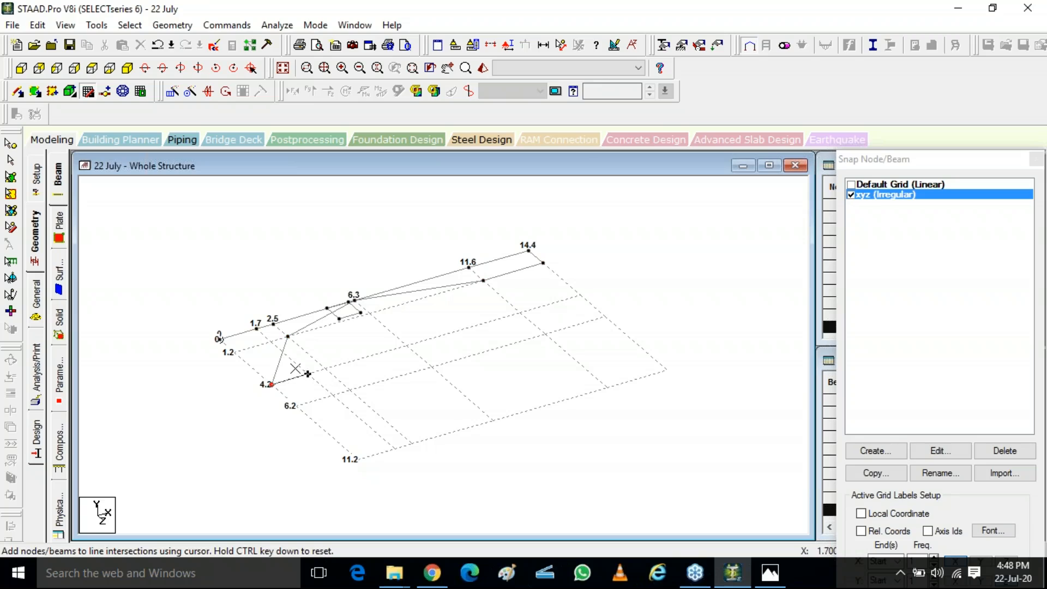
pyautogui.click(406, 346)
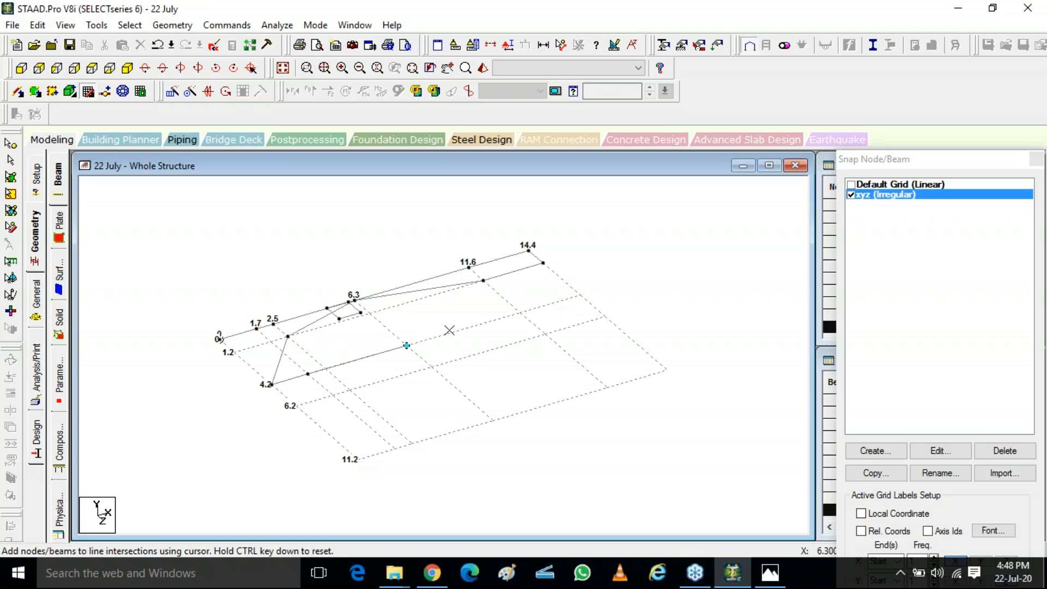
pyautogui.click(581, 295)
pyautogui.click(605, 316)
pyautogui.click(545, 333)
pyautogui.click(520, 313)
pyautogui.click(432, 366)
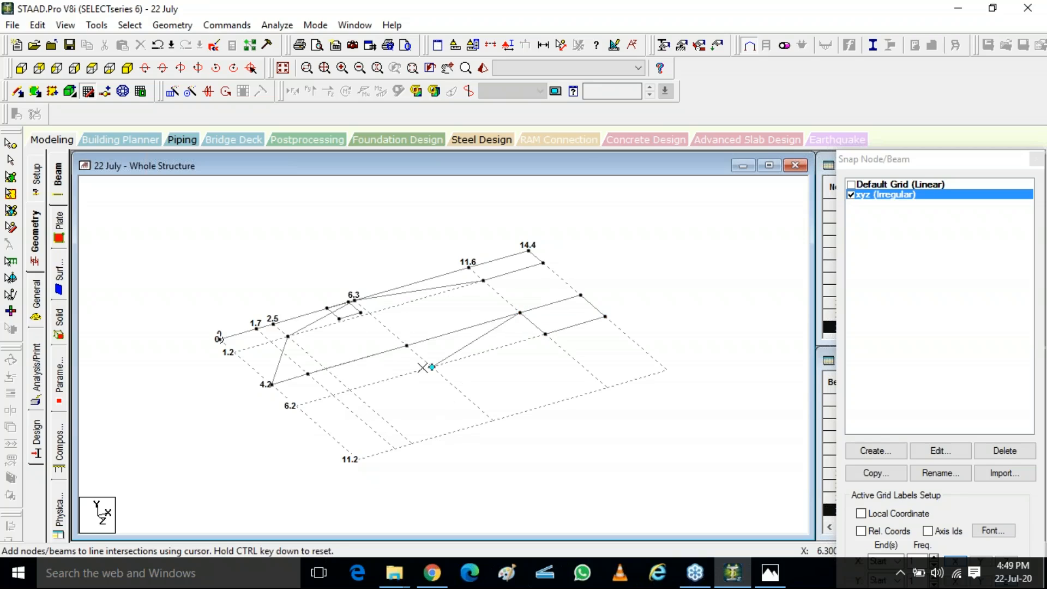
pyautogui.click(492, 421)
pyautogui.click(607, 387)
pyautogui.click(546, 334)
pyautogui.press('Escape')
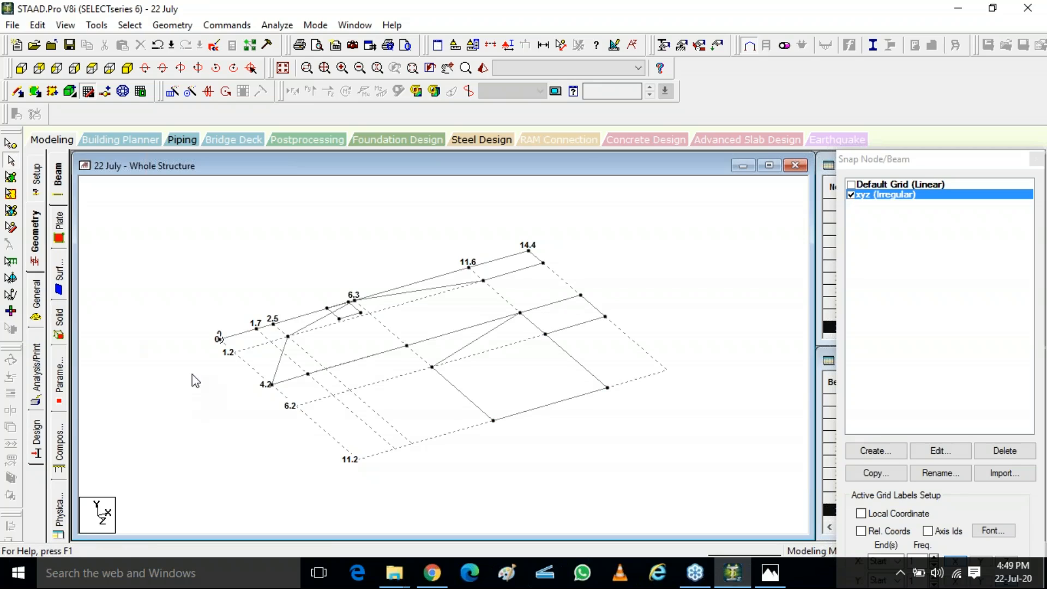
# Step: Select all the drawn beams and delete them
pyautogui.moveTo(158, 241)
pyautogui.mouseDown()
pyautogui.moveTo(597, 424)
pyautogui.moveTo(645, 462)
pyautogui.mouseUp()
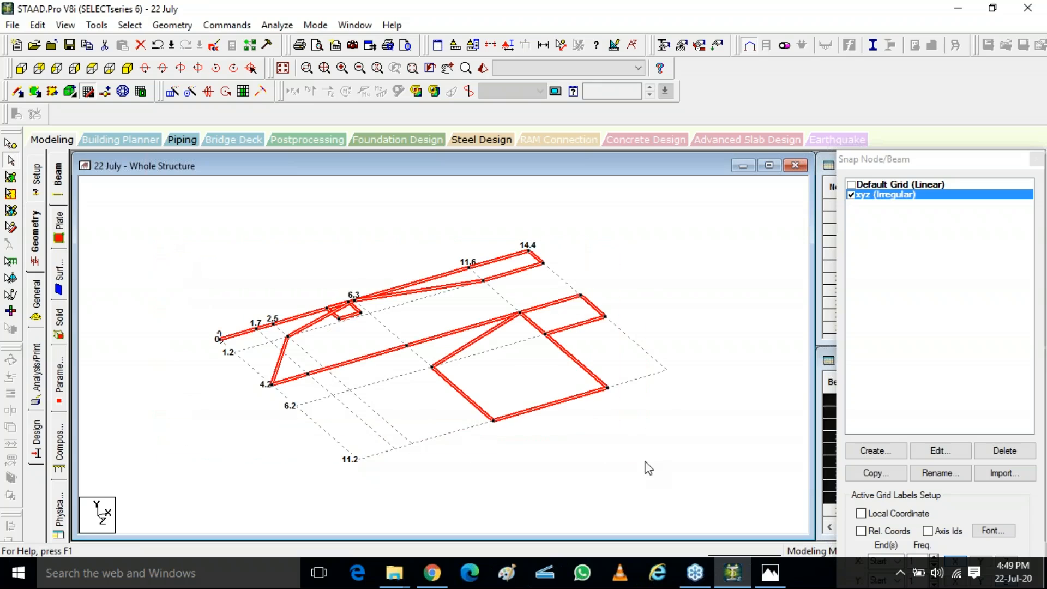
pyautogui.press('Delete')
pyautogui.press('Return')
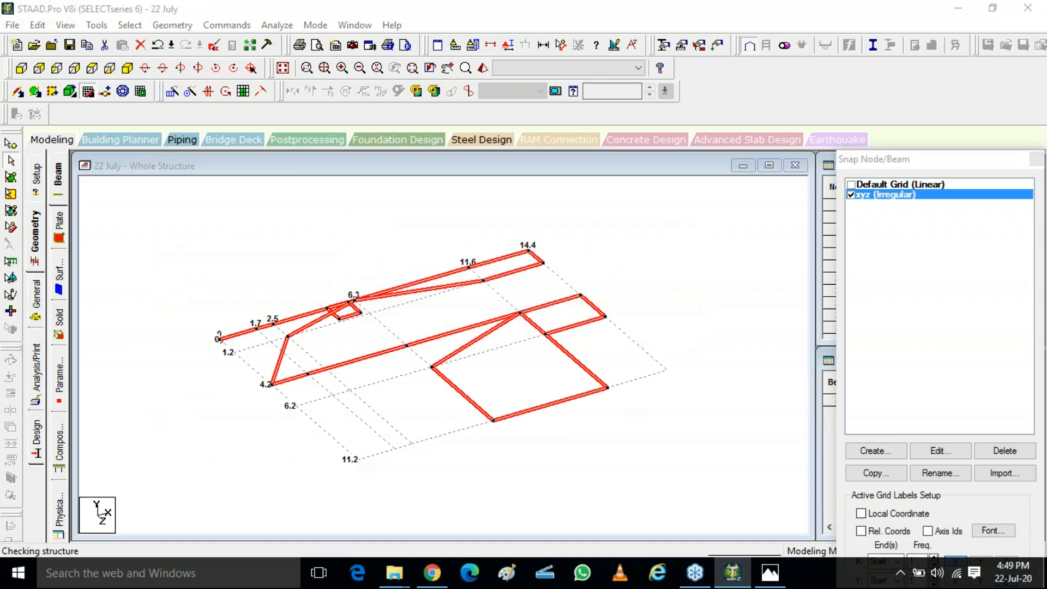
pyautogui.press('Return')
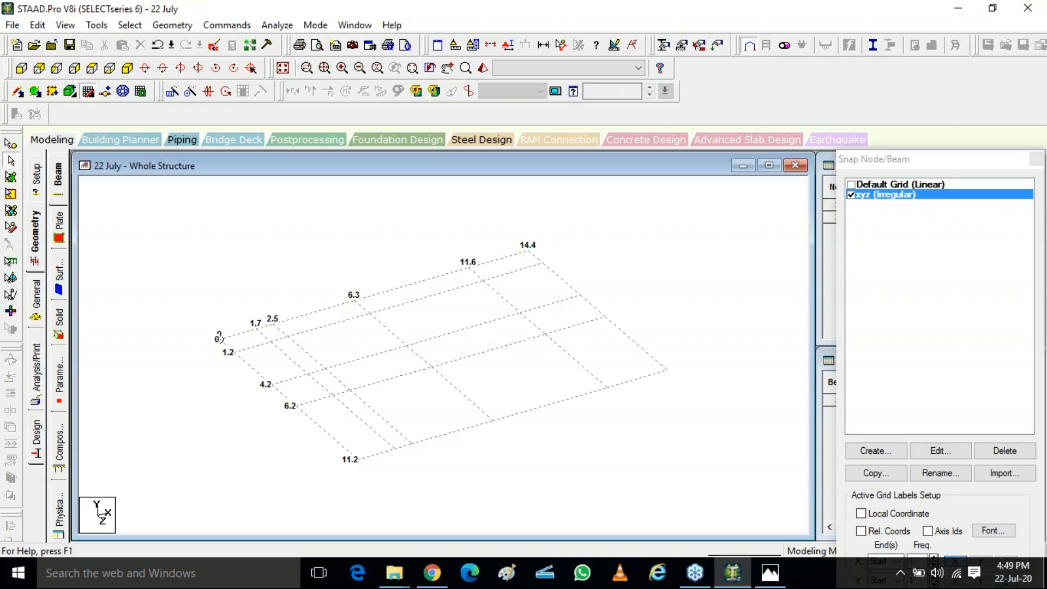
# Step: Switch to the web browser and search Google for cp
pyautogui.click(431, 573)
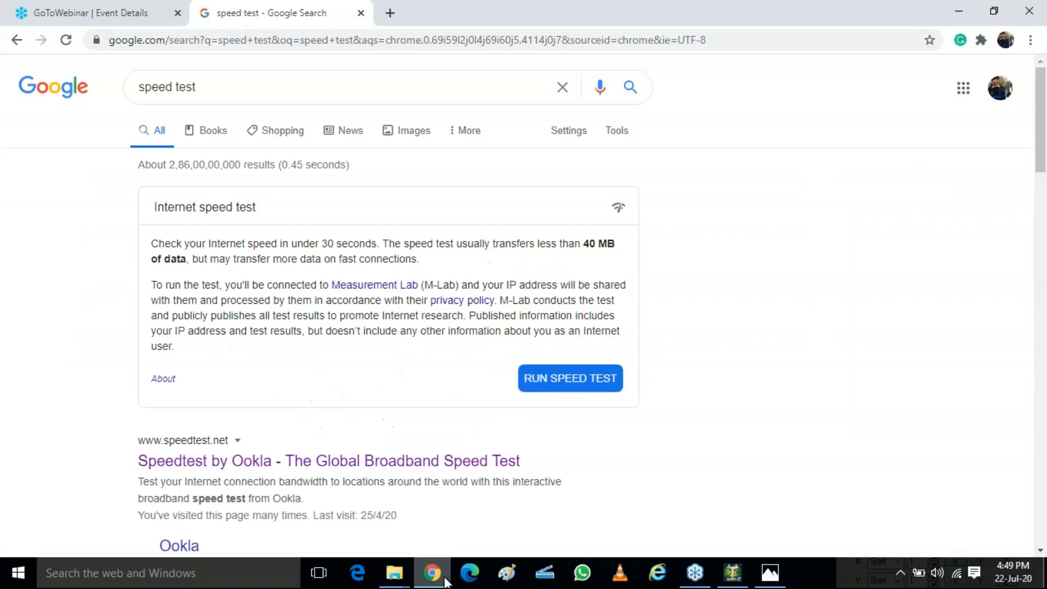
pyautogui.click(331, 84)
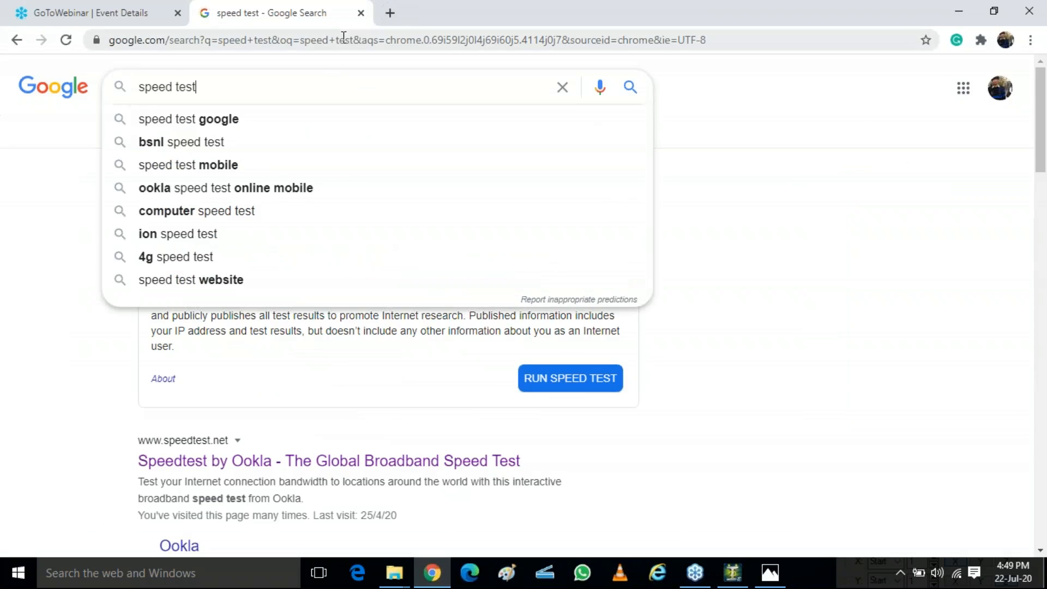
pyautogui.click(345, 44)
pyautogui.write('cp')
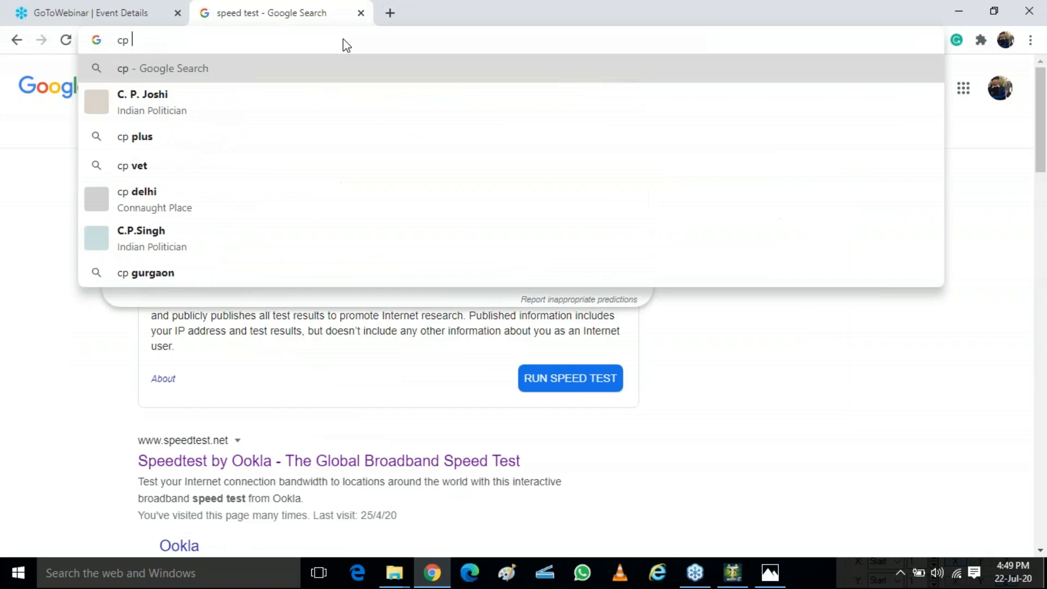
pyautogui.press('BackSpace')
pyautogui.press('BackSpace')
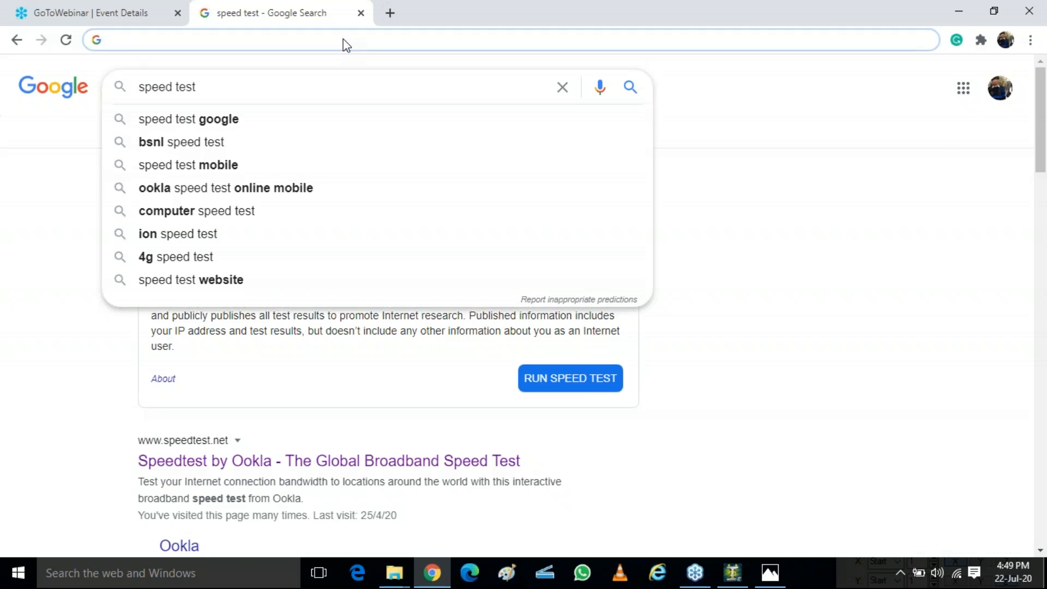
pyautogui.write('cp')
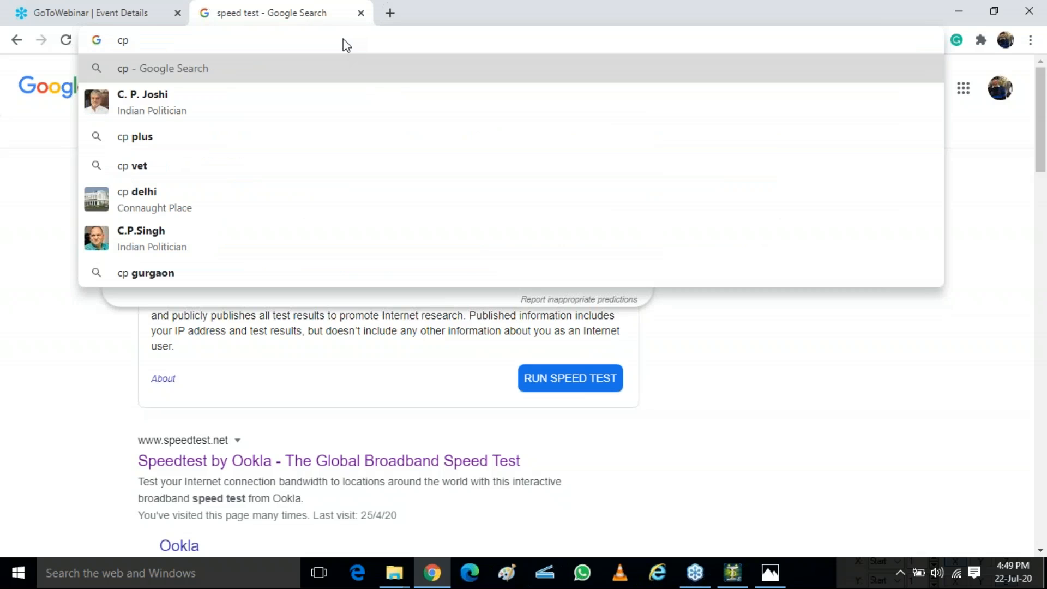
pyautogui.press('Return')
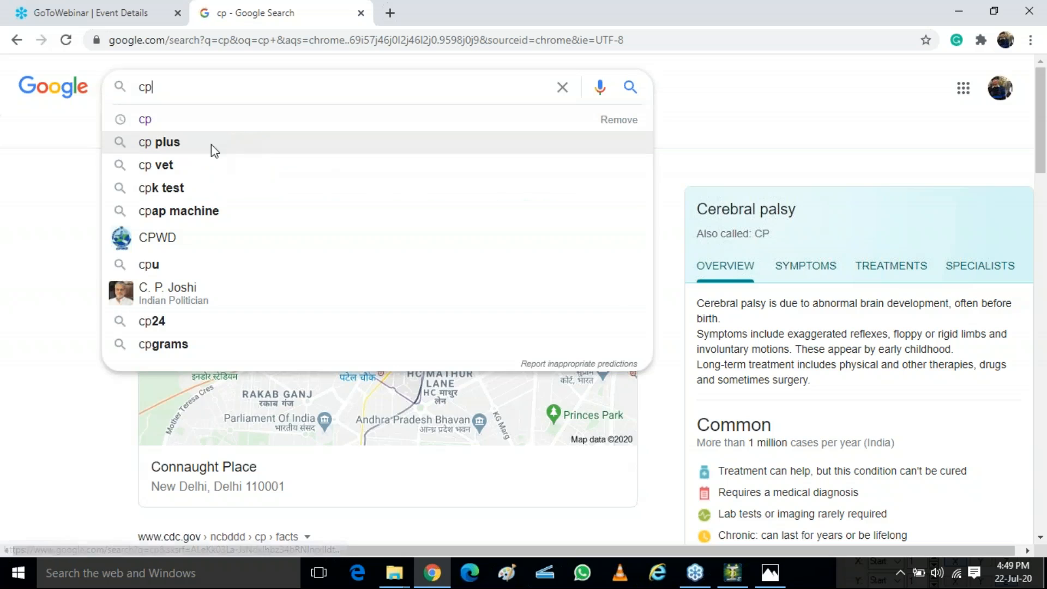
# Step: Open the map results for cp and zoom in on Connaught Place
pyautogui.click(63, 168)
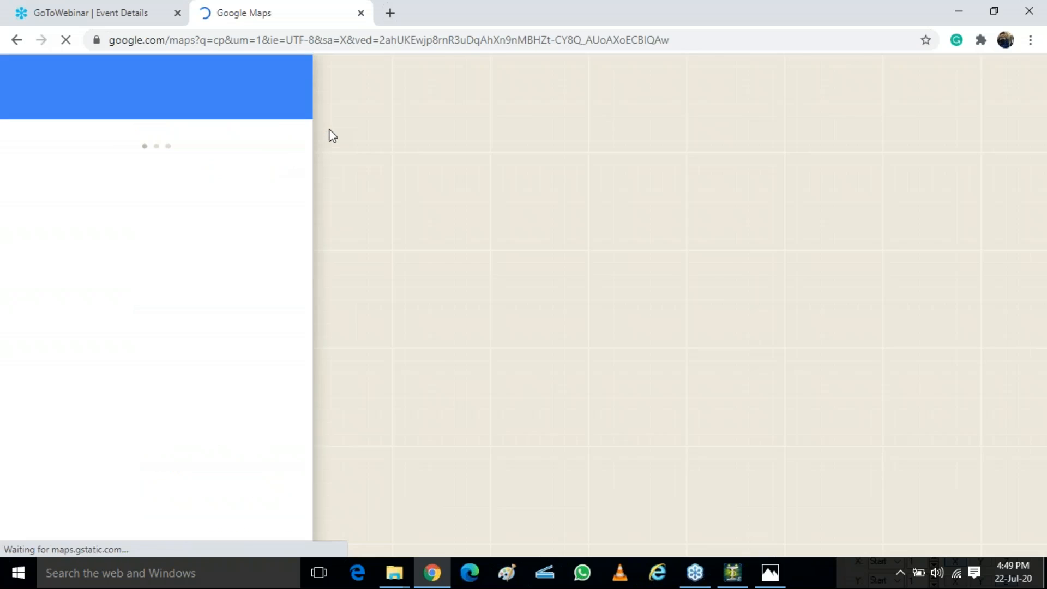
pyautogui.click(9, 39)
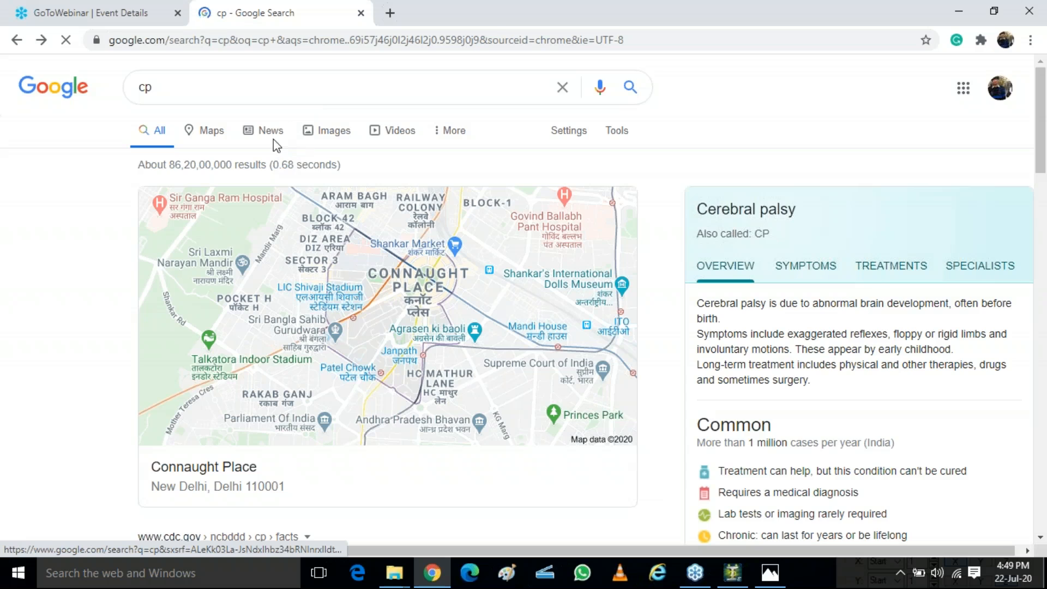
pyautogui.click(318, 131)
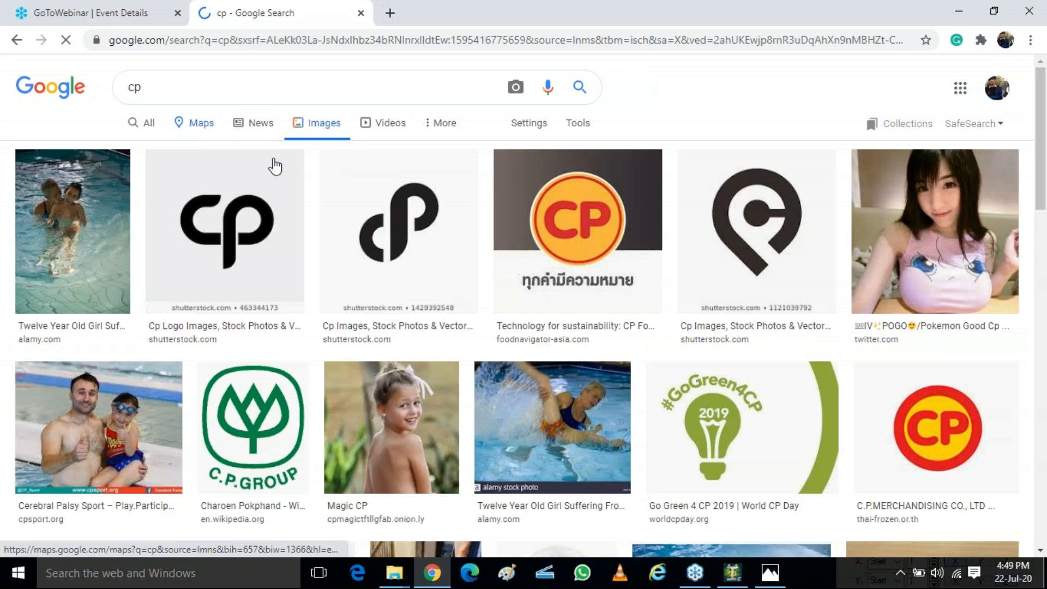
pyautogui.click(17, 39)
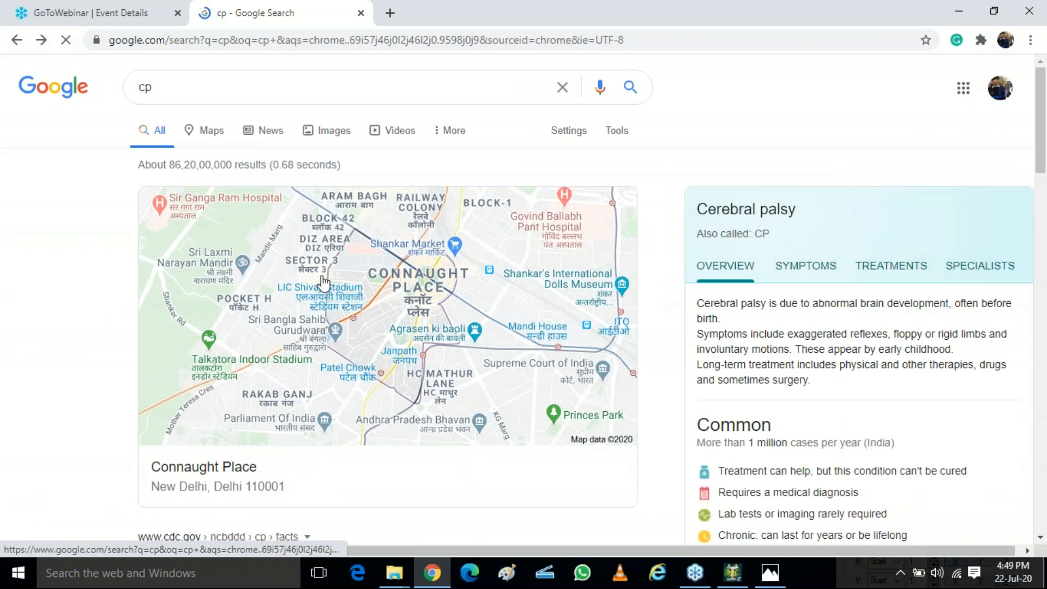
pyautogui.click(207, 130)
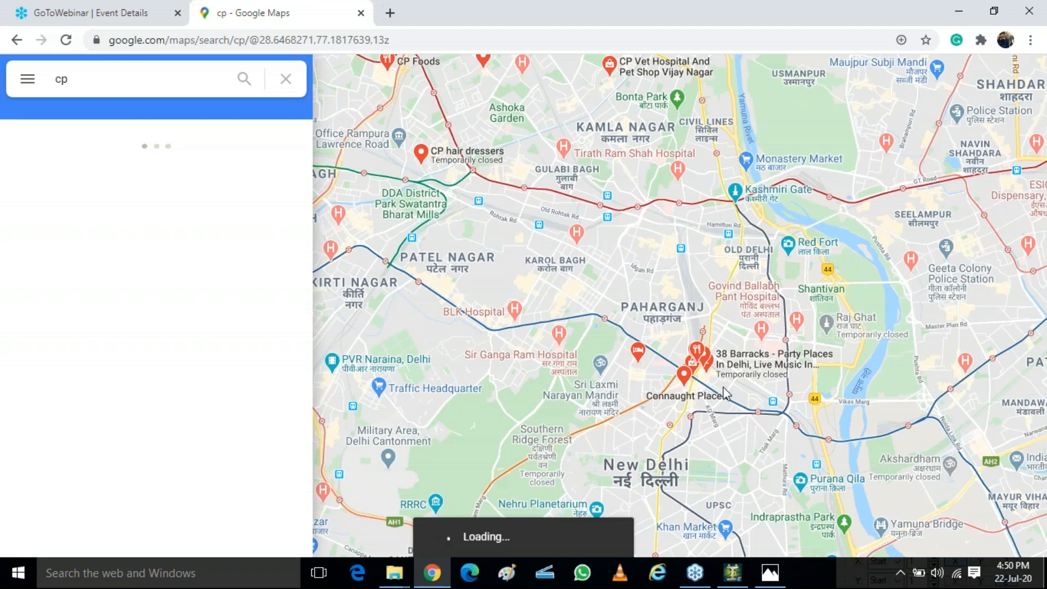
pyautogui.scroll(2, 701, 397)
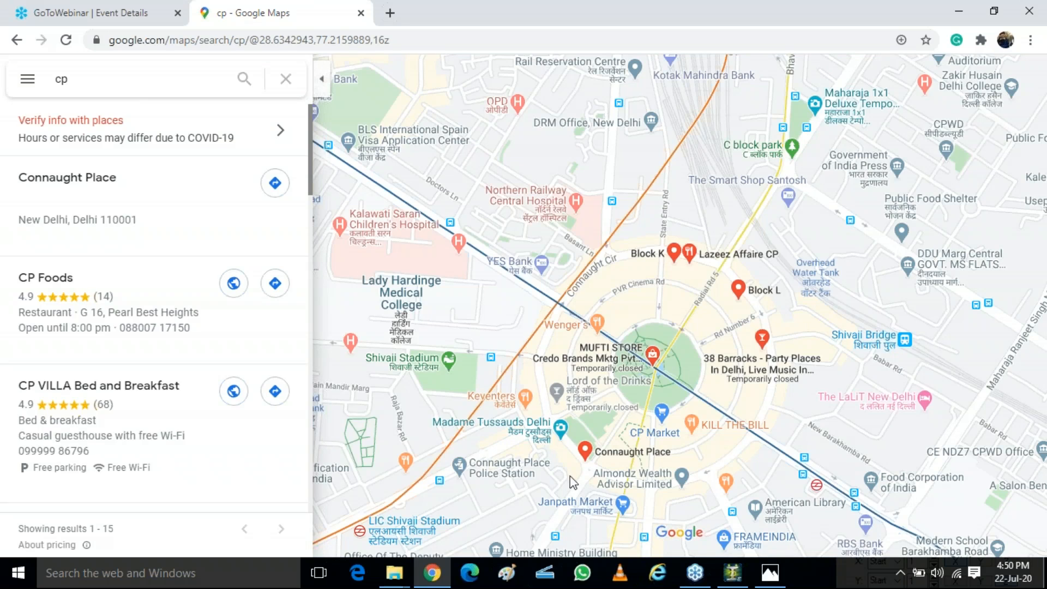
pyautogui.scroll(1, 733, 328)
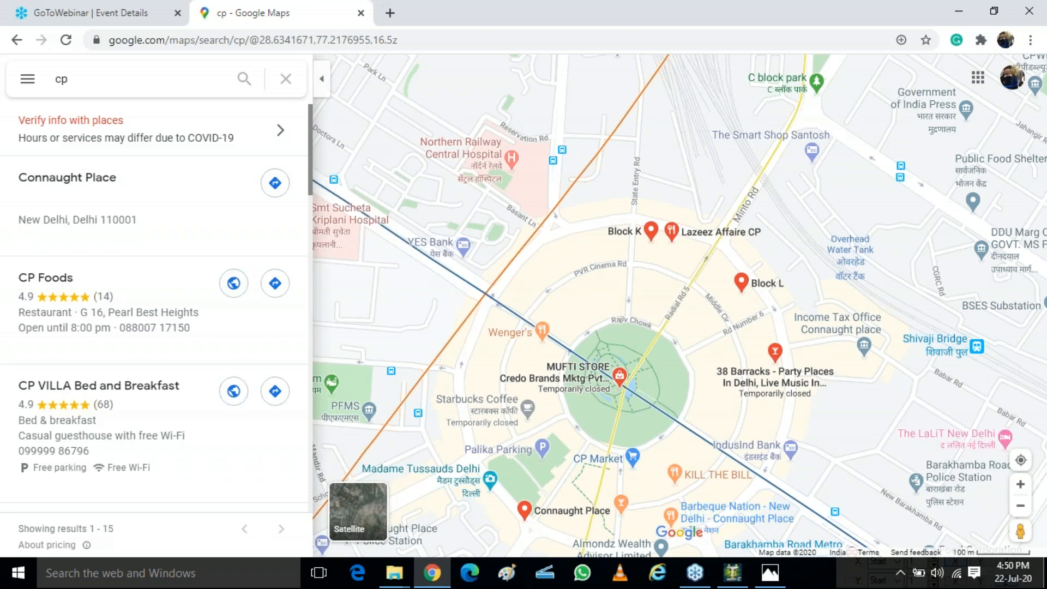
# Step: Create a radial snap grid named 123 on the X-Z plane and make it the active grid
pyautogui.click(732, 572)
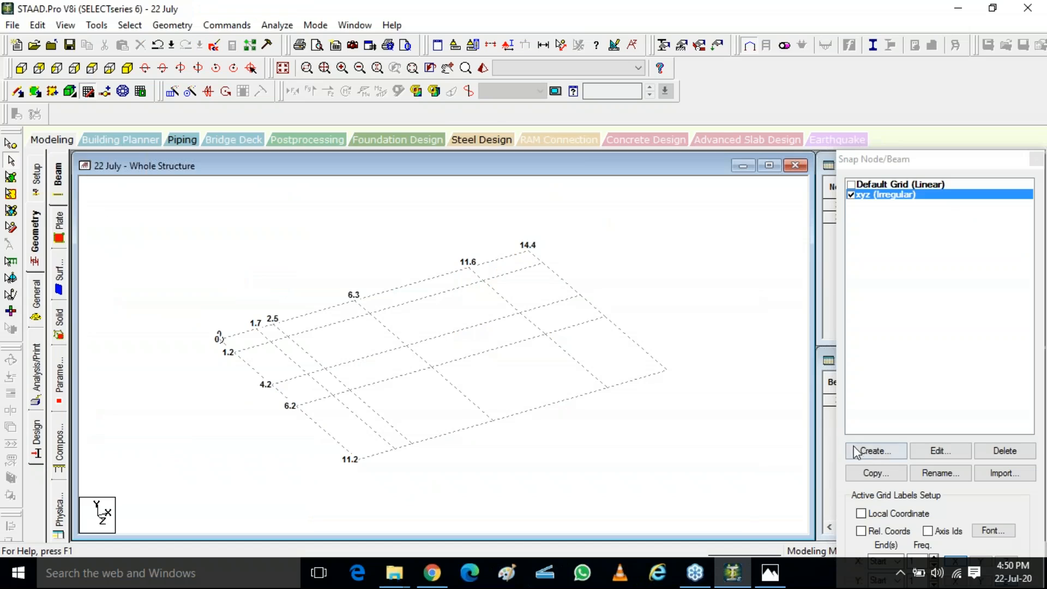
pyautogui.click(858, 452)
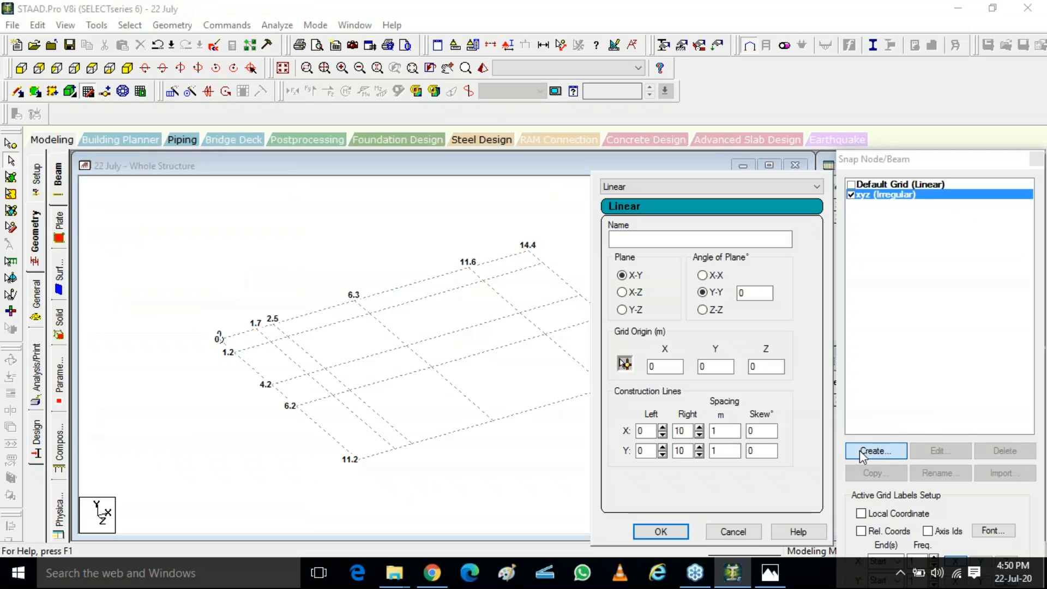
pyautogui.click(659, 185)
pyautogui.click(648, 207)
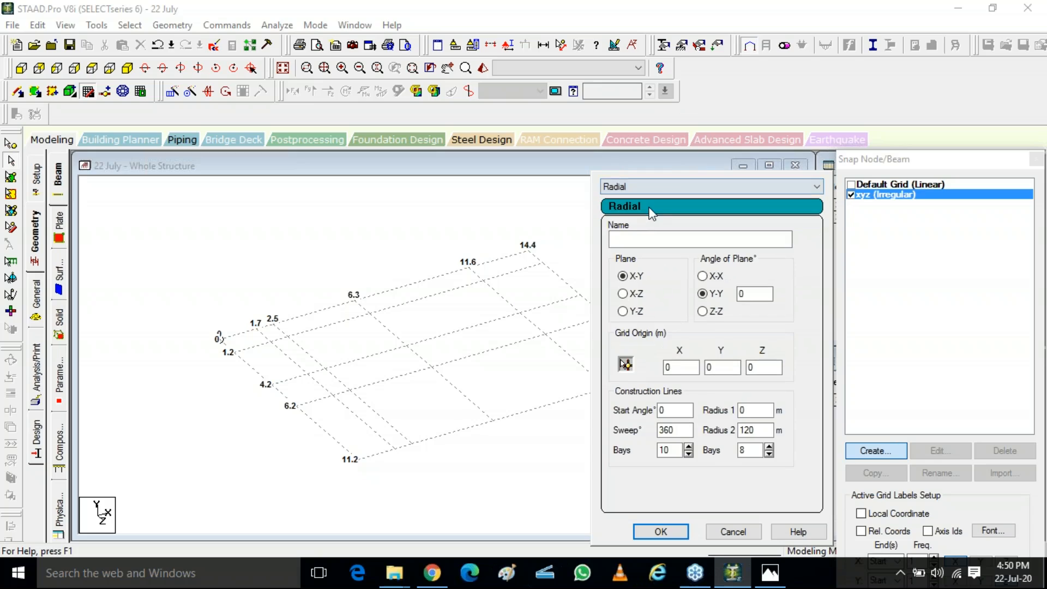
pyautogui.click(644, 239)
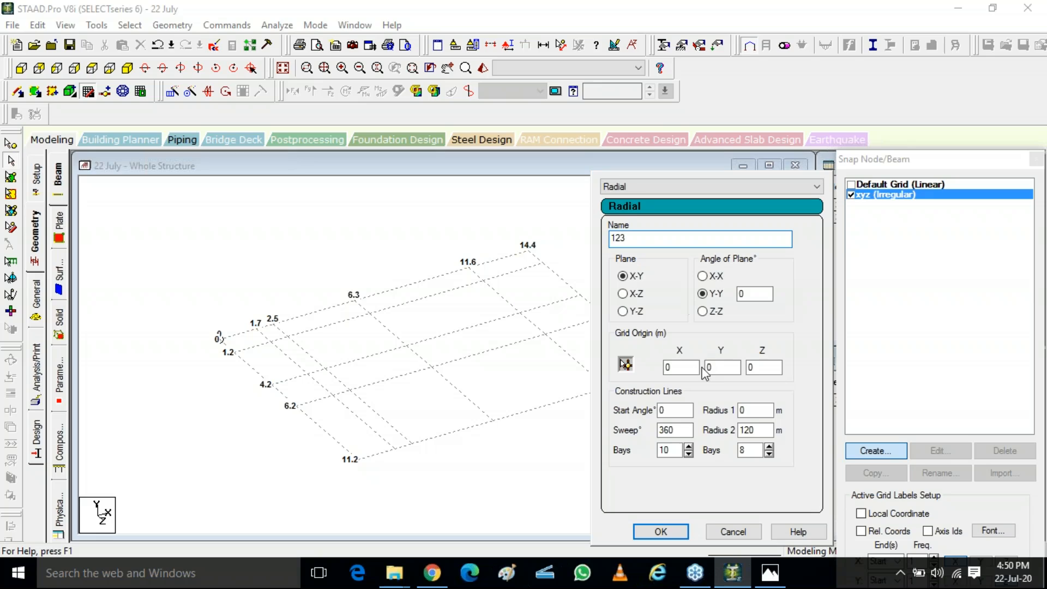
pyautogui.click(633, 294)
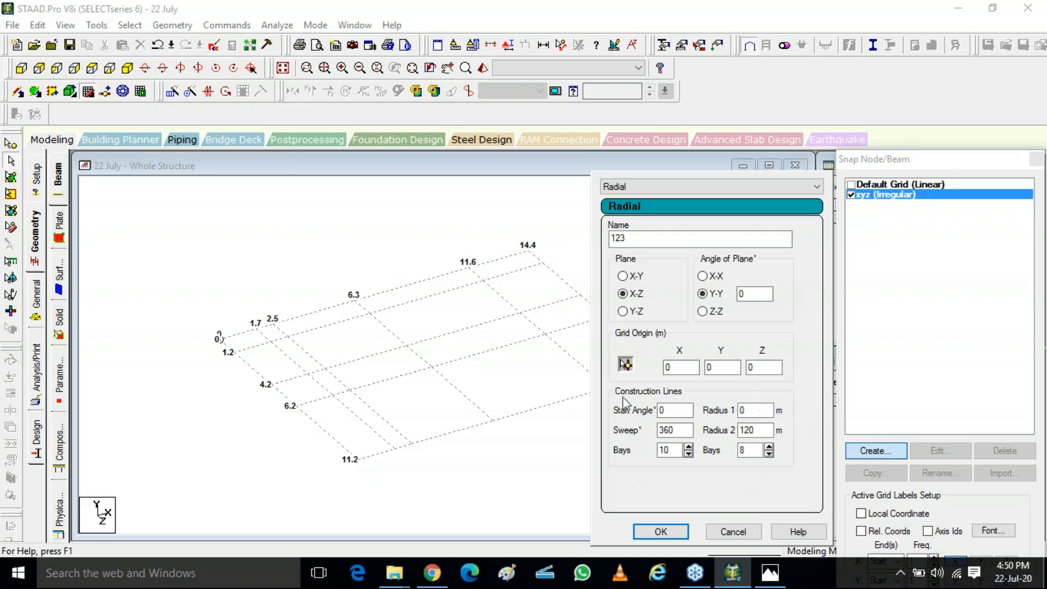
pyautogui.click(661, 534)
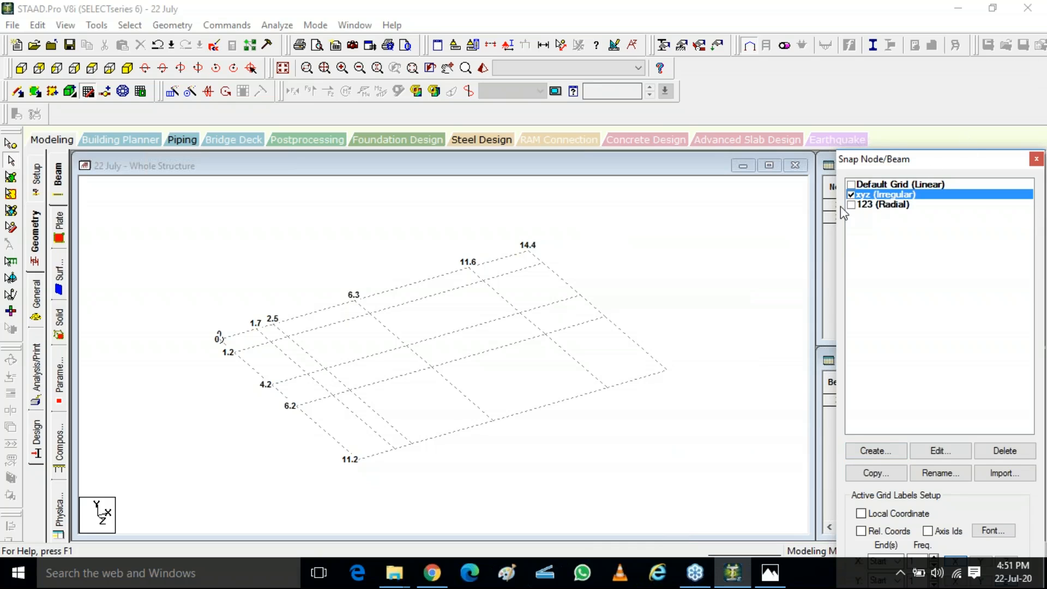
pyautogui.click(858, 206)
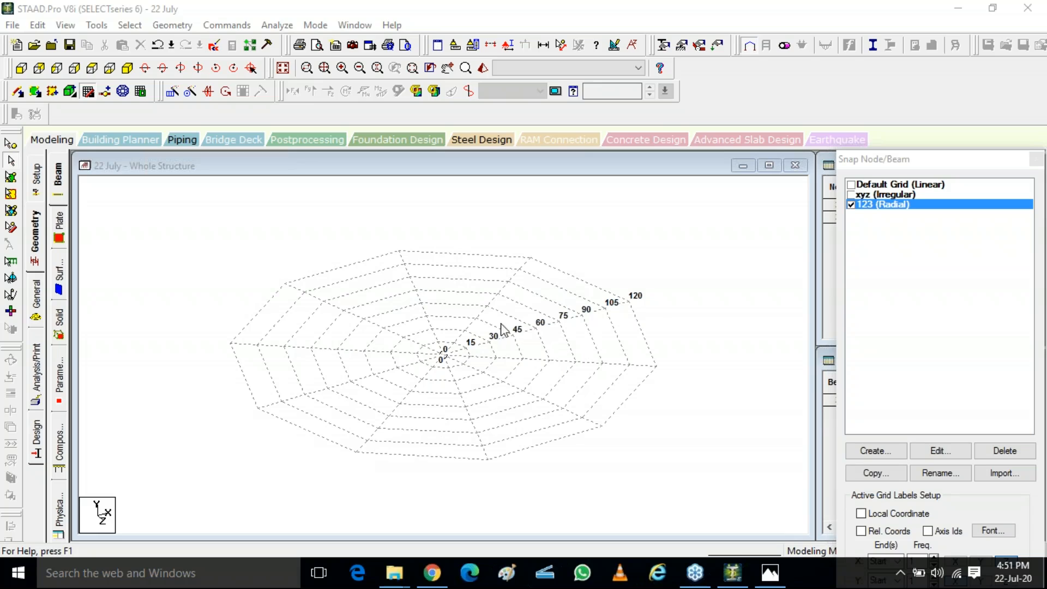
# Step: Open the radial grid for editing and save the modified structure
pyautogui.click(936, 449)
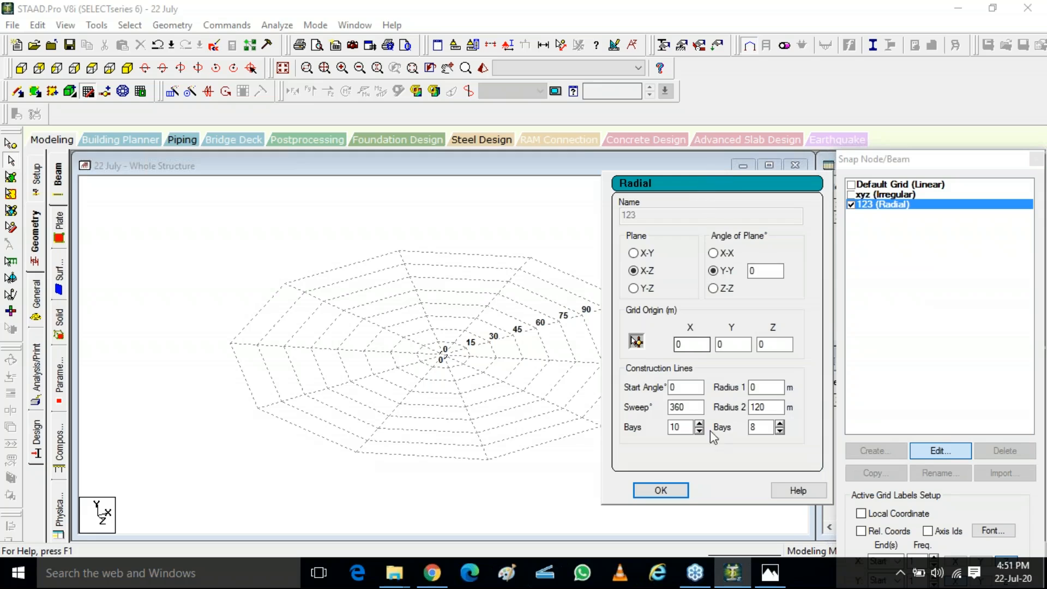
pyautogui.click(710, 379)
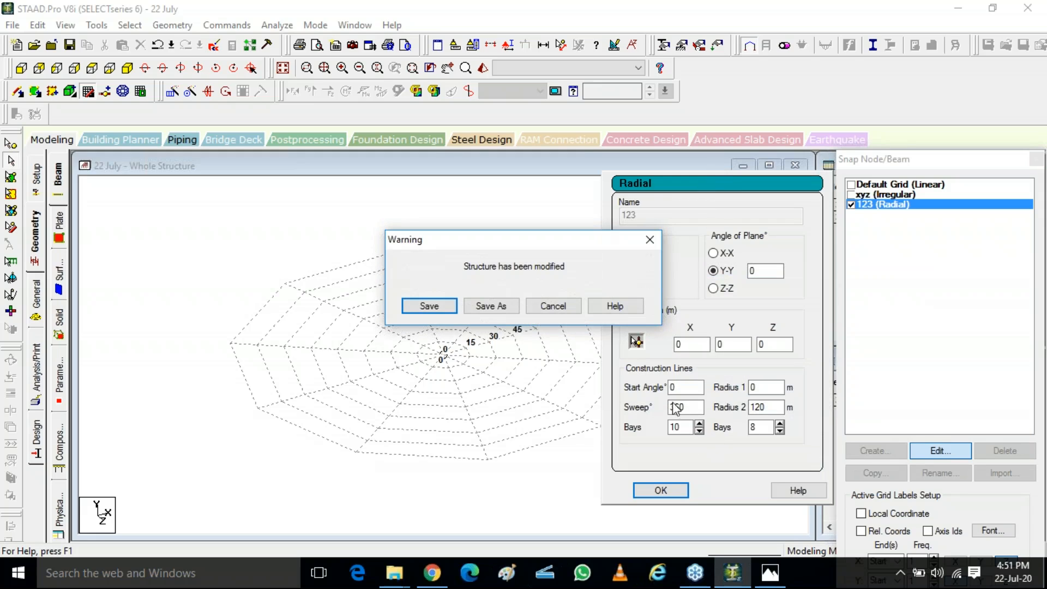
pyautogui.click(429, 306)
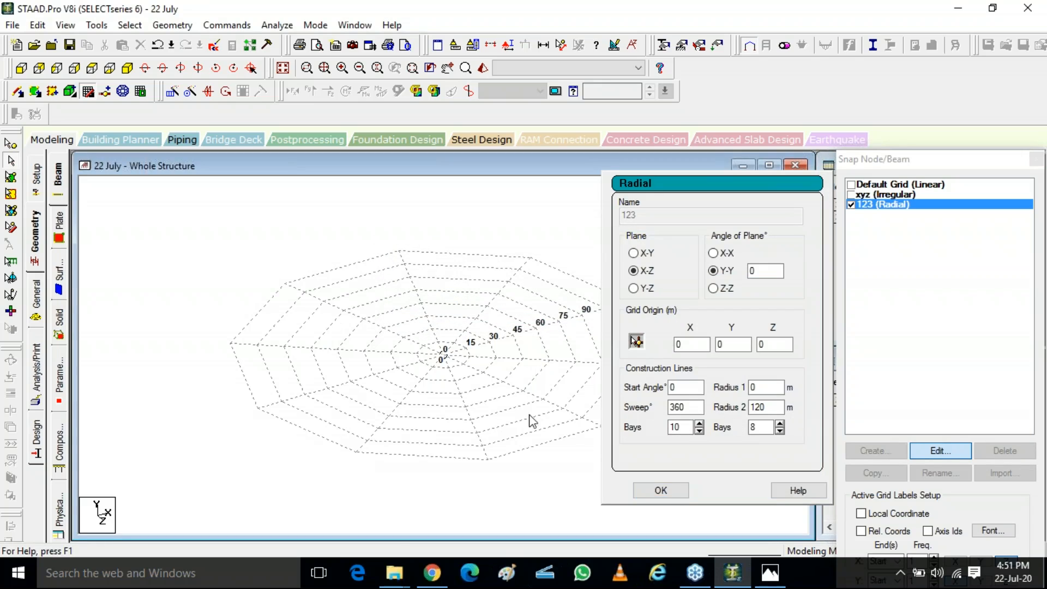
# Step: Set the radial grid to 18 angular bays and 4 radial bays, with Radius 1 of 10 m and Radius 2 of 30 m
pyautogui.moveTo(690, 428); pyautogui.dragTo(637, 430)
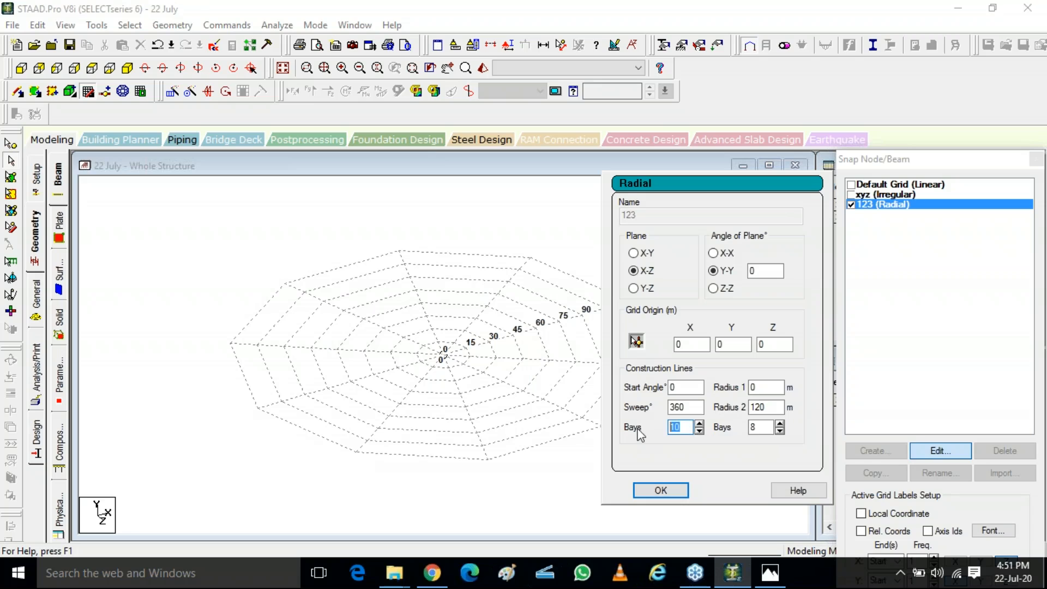
pyautogui.write('18')
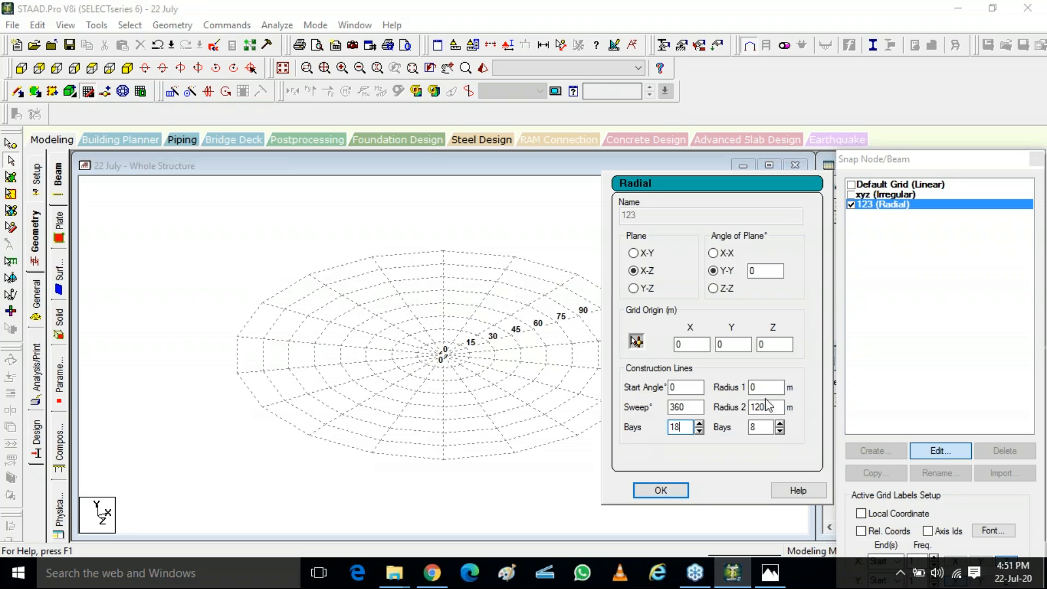
pyautogui.doubleClick(753, 427)
pyautogui.write('4')
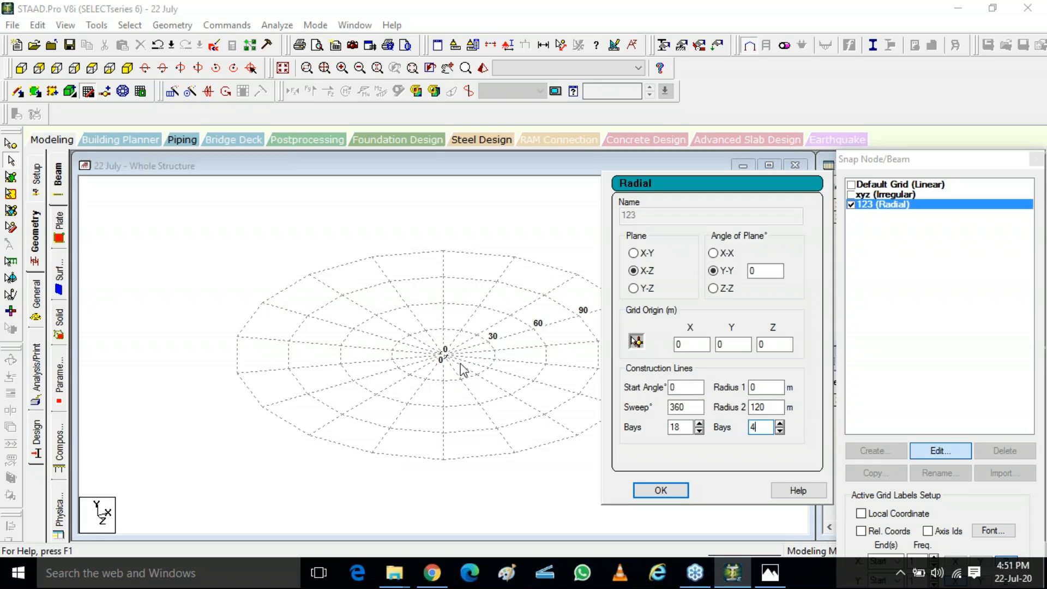
pyautogui.doubleClick(752, 387)
pyautogui.write('10')
pyautogui.doubleClick(776, 408)
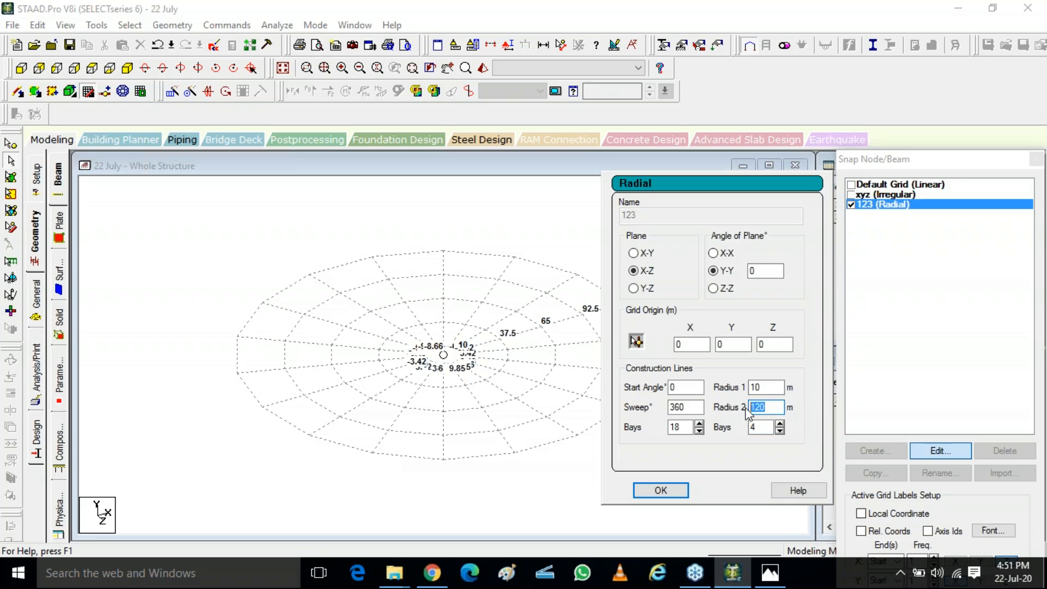
pyautogui.write('30')
pyautogui.click(659, 490)
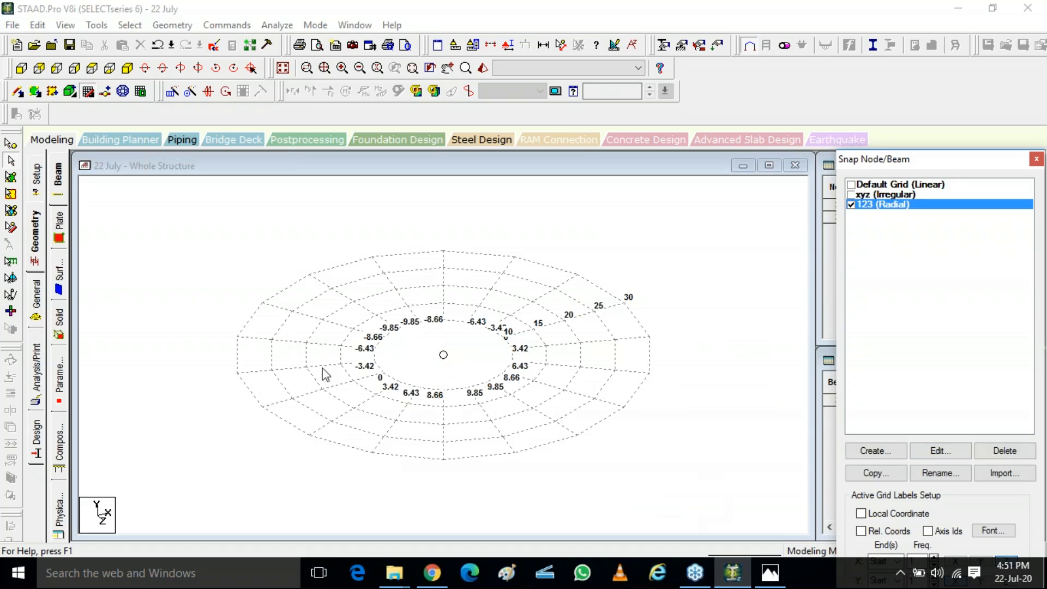
# Step: Change the radial grid's sweep angle to 180 degrees
pyautogui.scroll(2, 500, 316)
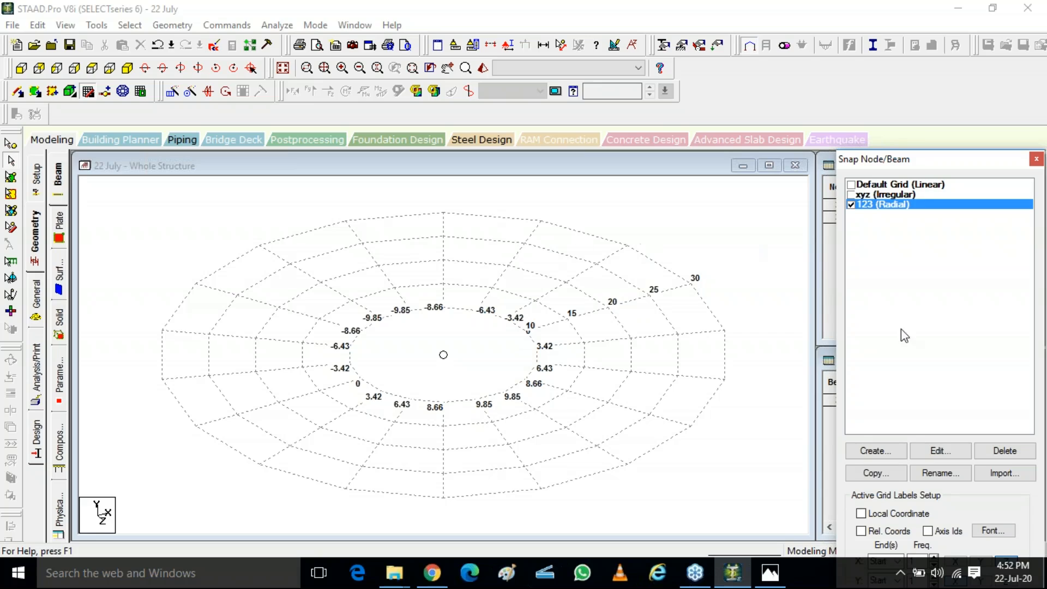
pyautogui.click(940, 450)
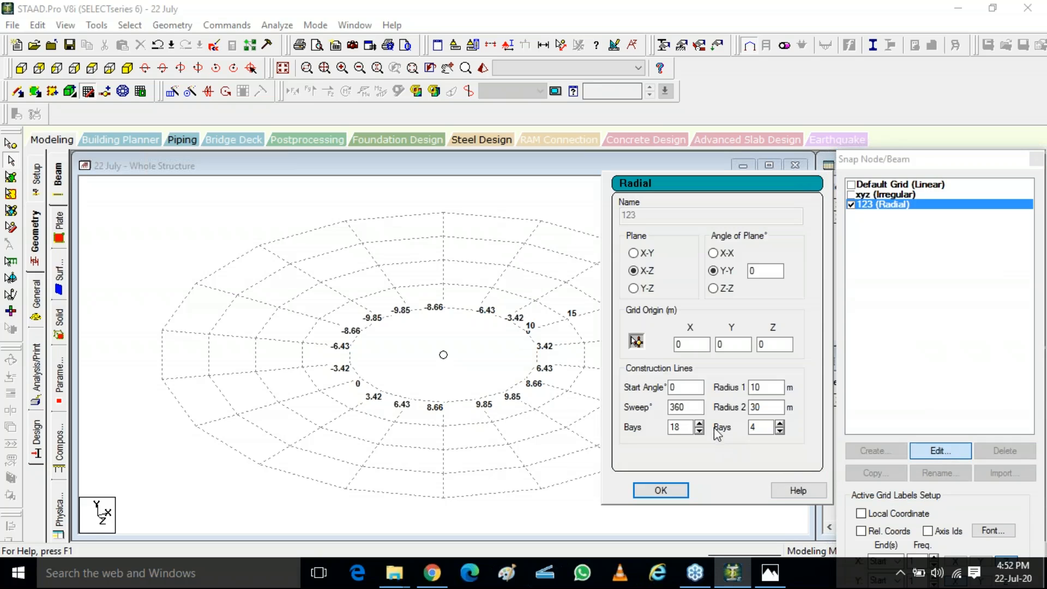
pyautogui.doubleClick(690, 409)
pyautogui.write('180')
pyautogui.click(661, 489)
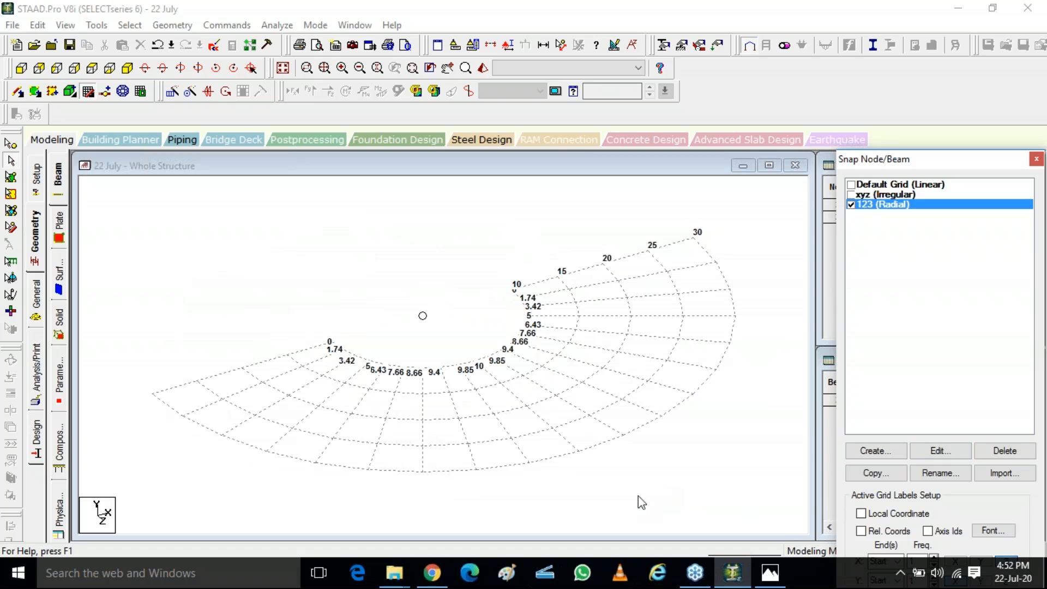
# Step: Set the radial grid's sweep angle to 60 degrees
pyautogui.click(918, 451)
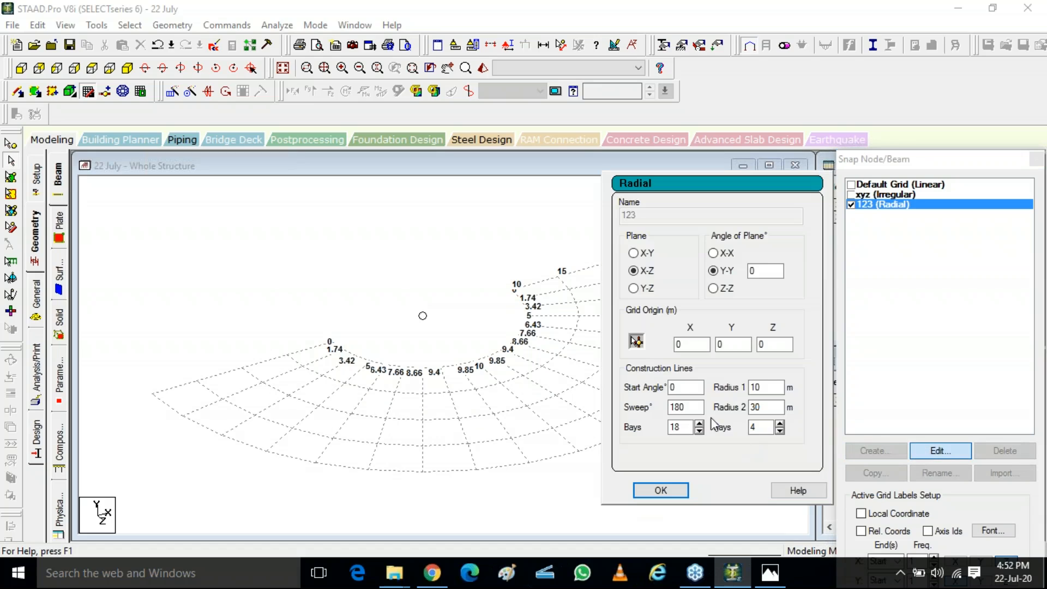
pyautogui.moveTo(701, 408); pyautogui.dragTo(636, 412)
pyautogui.write('60')
pyautogui.click(661, 489)
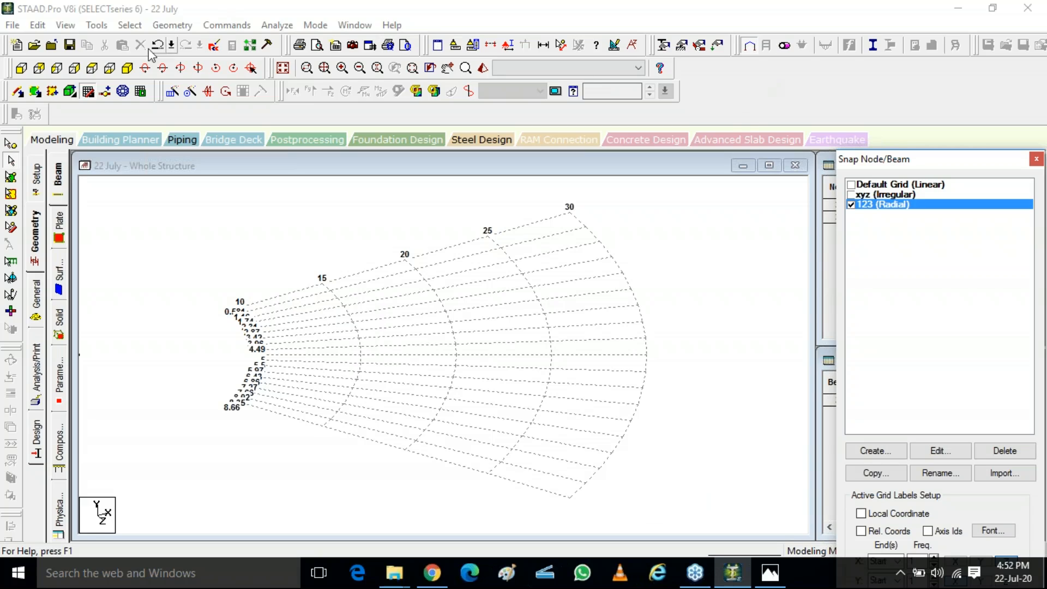
pyautogui.click(183, 25)
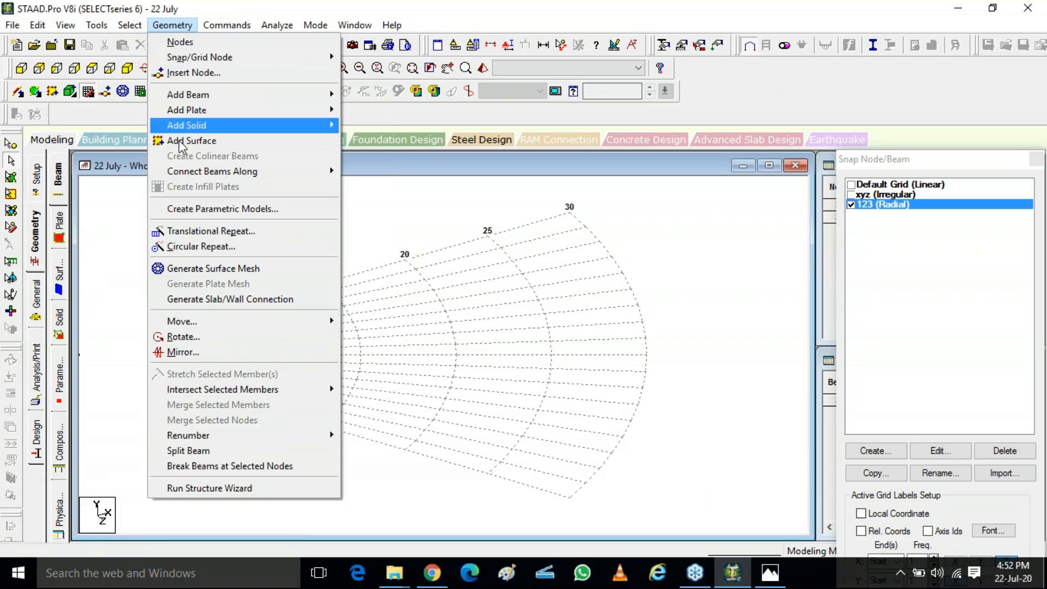
pyautogui.click(109, 234)
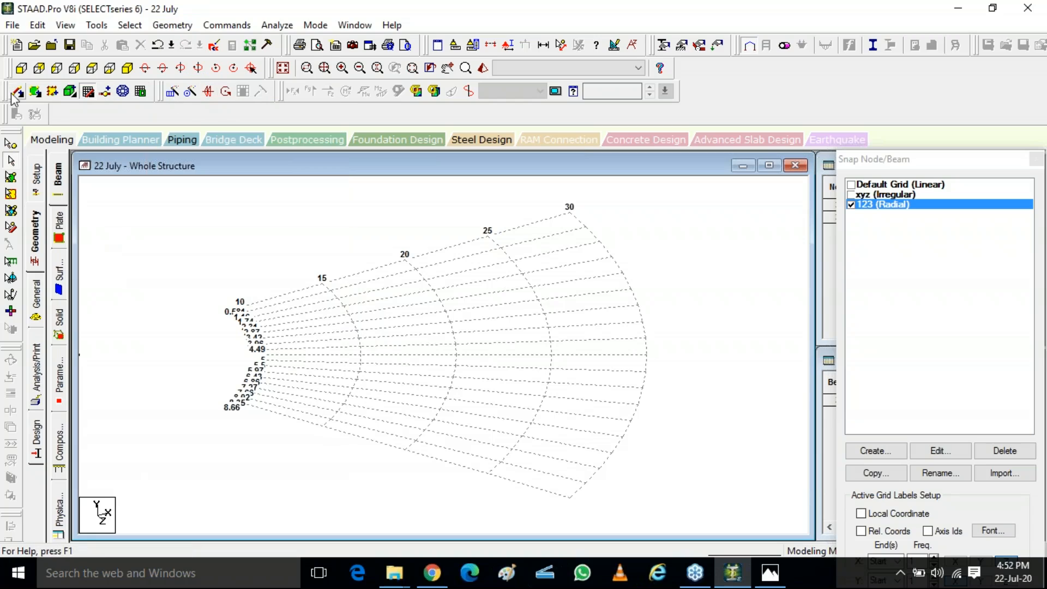
pyautogui.click(163, 26)
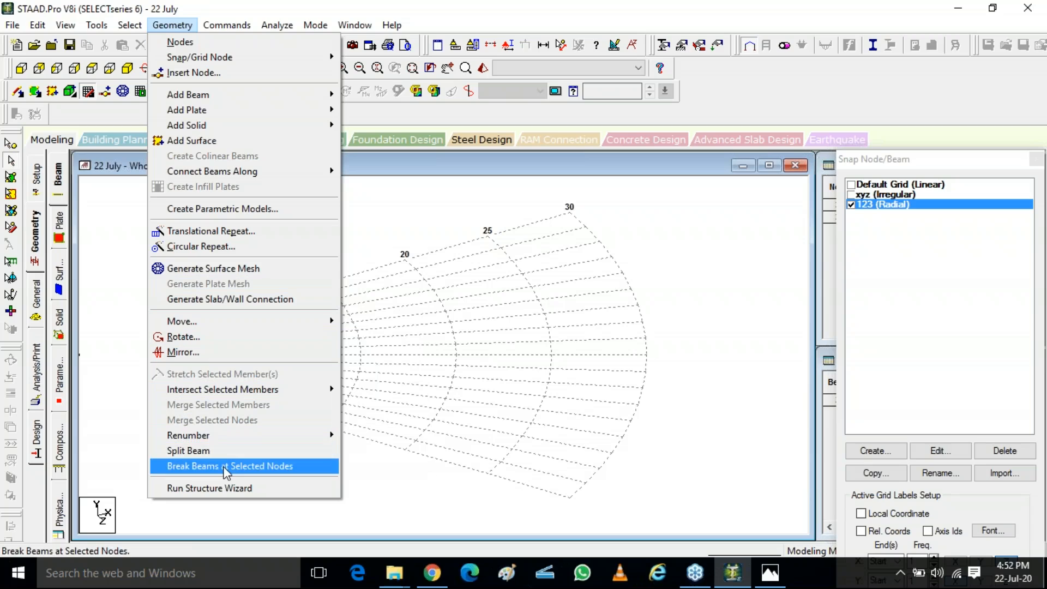
pyautogui.click(697, 256)
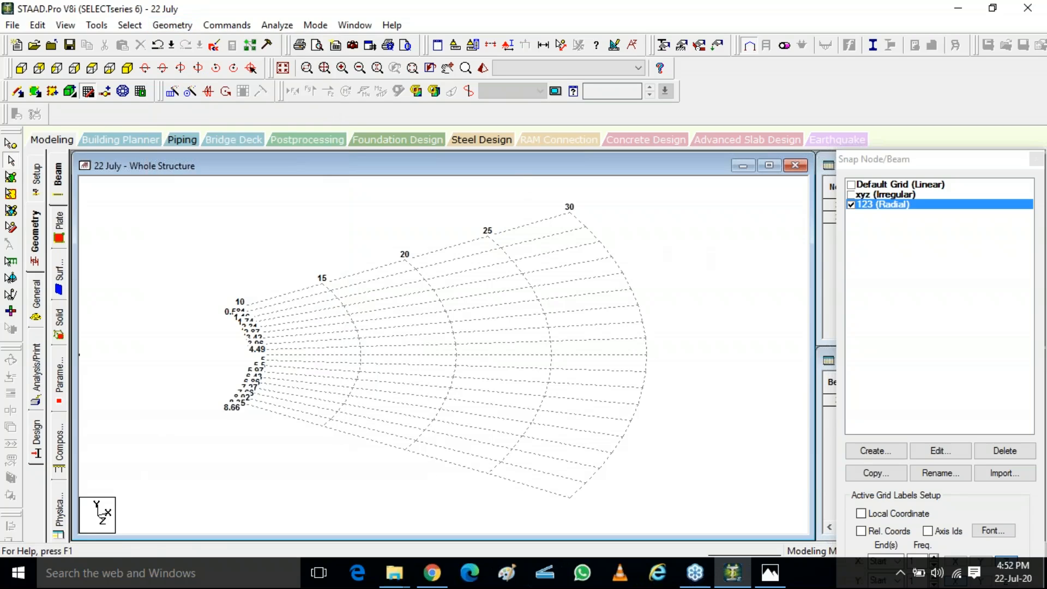
pyautogui.click(1029, 52)
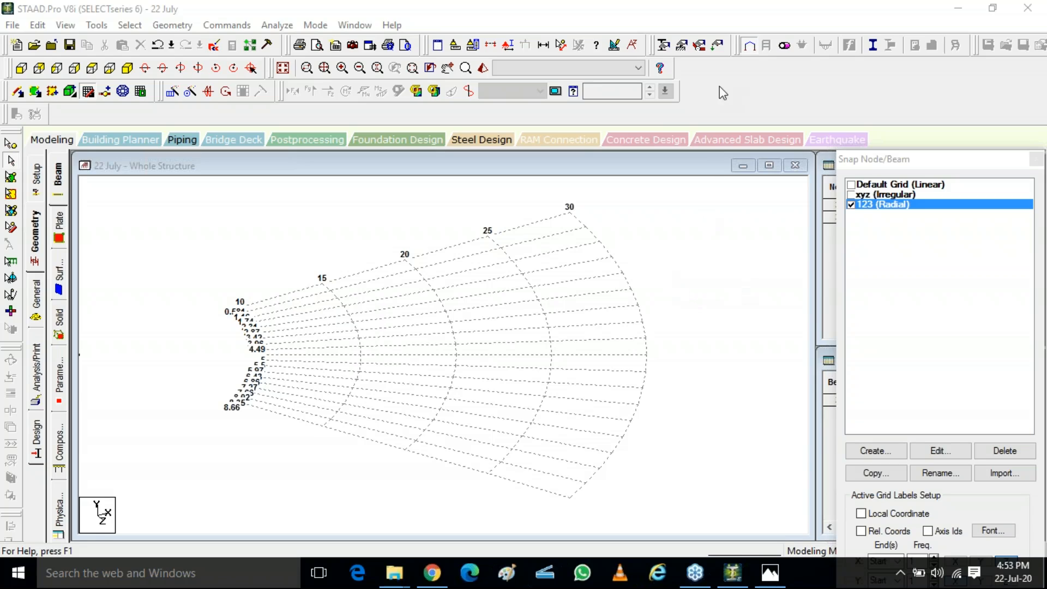
# Step: Open the STAAD model GBC_R031 from the staad projects ashutosh sir folder inside projects
pyautogui.click(975, 7)
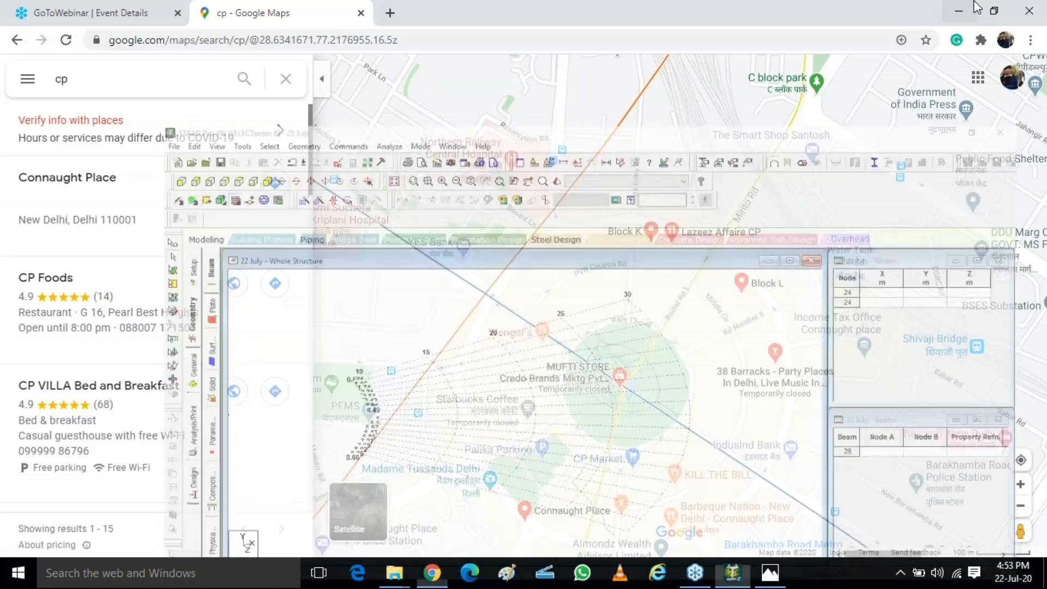
pyautogui.click(976, 8)
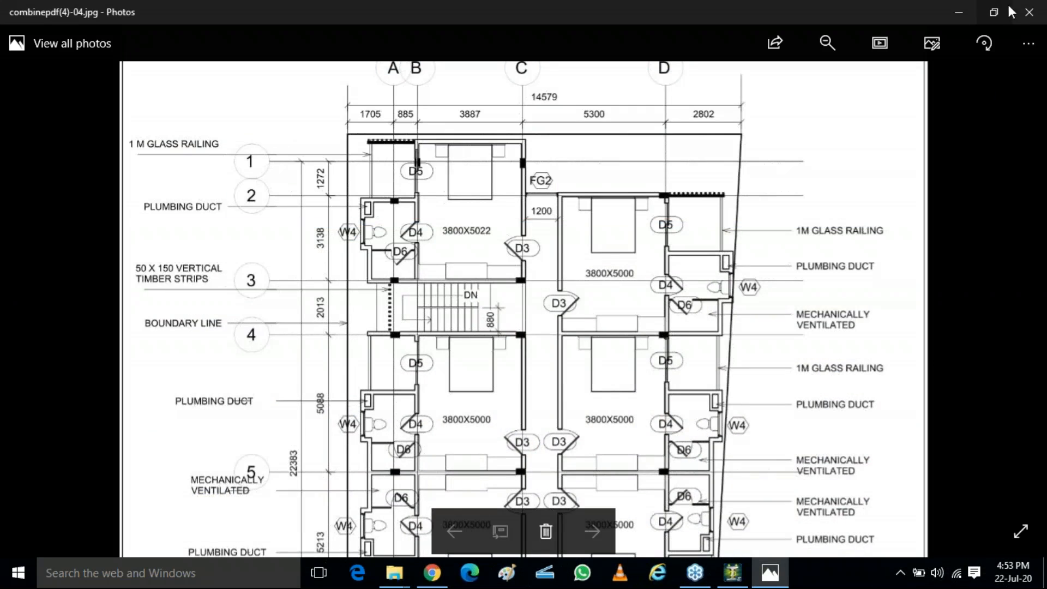
pyautogui.click(1030, 12)
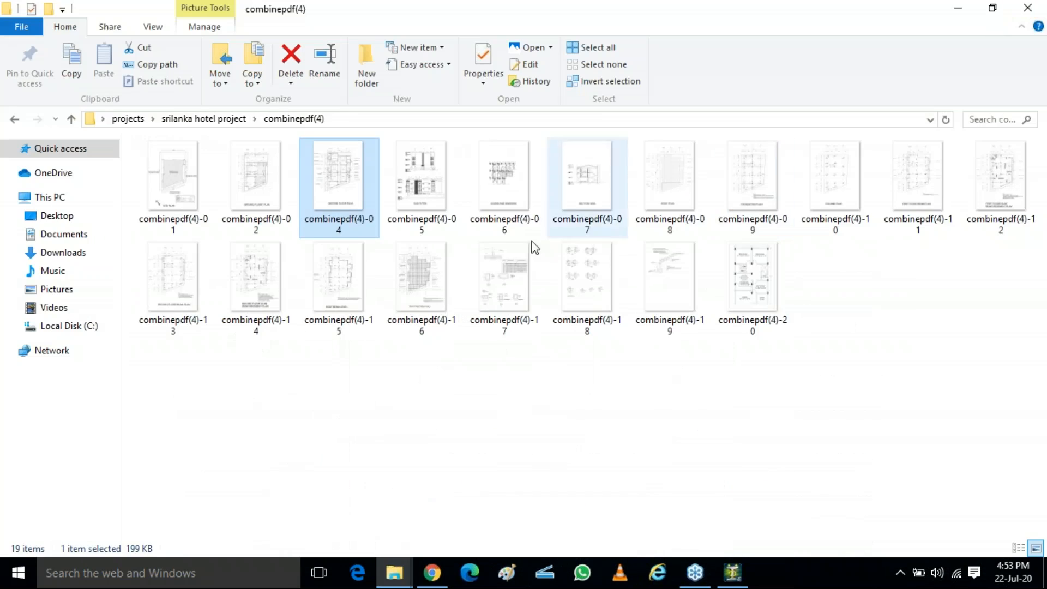
pyautogui.click(15, 119)
pyautogui.click(1027, 8)
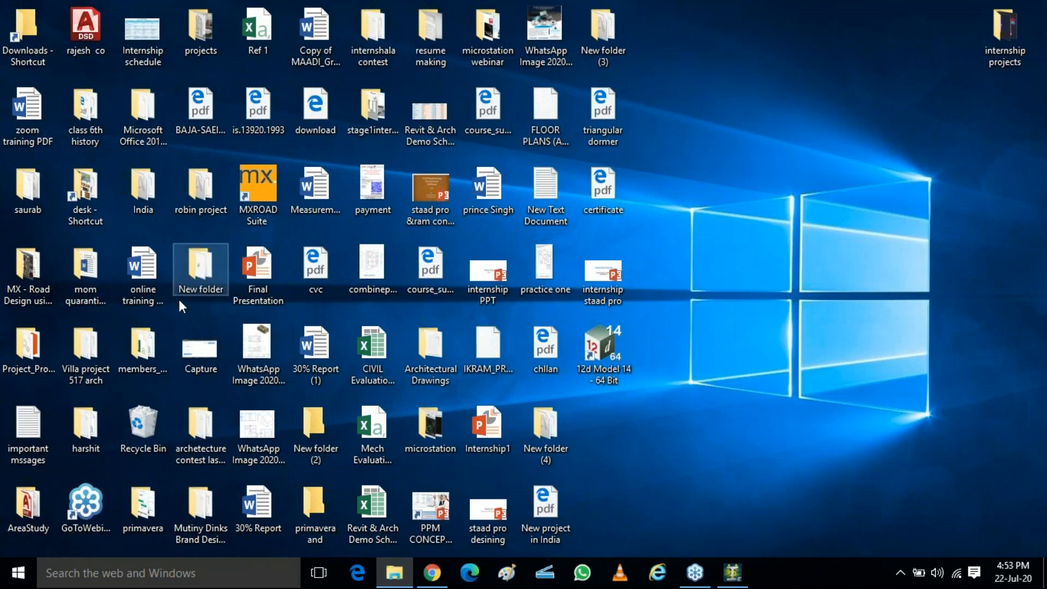
pyautogui.doubleClick(212, 35)
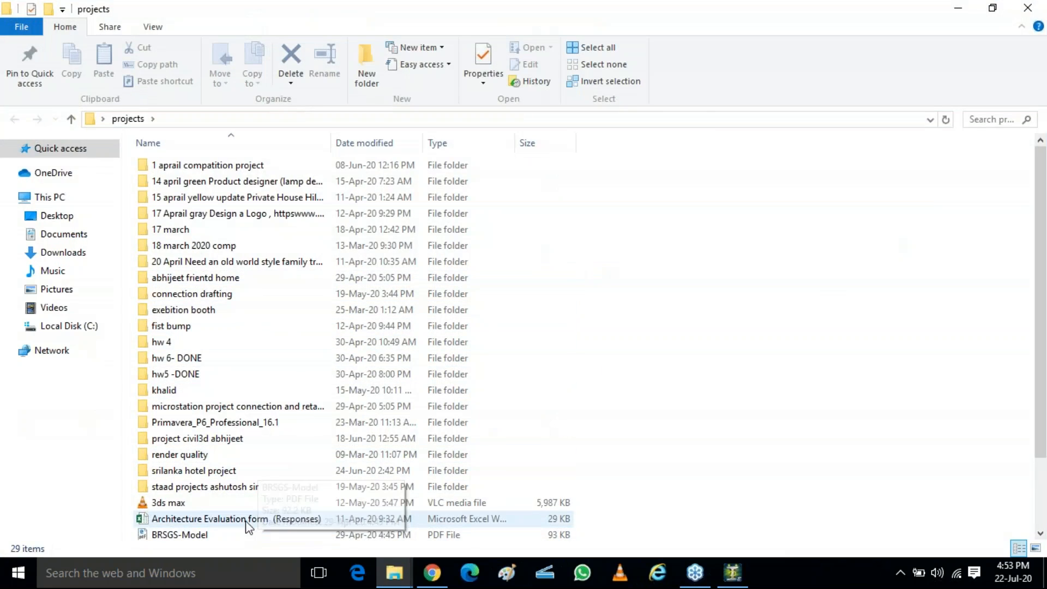
pyautogui.doubleClick(207, 486)
pyautogui.scroll(-1, 316, 314)
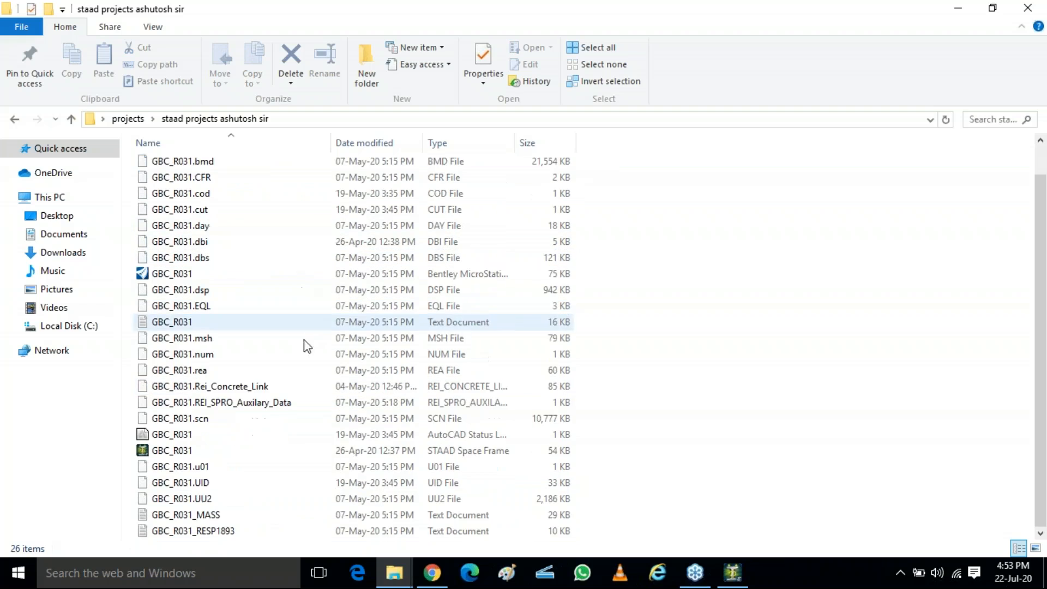
pyautogui.click(155, 450)
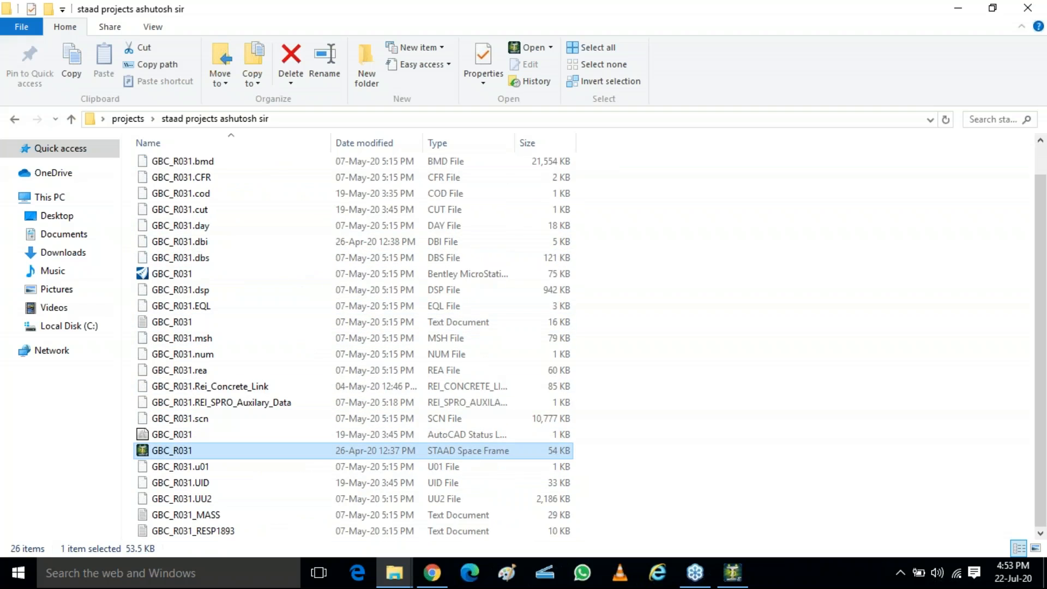
pyautogui.doubleClick(154, 451)
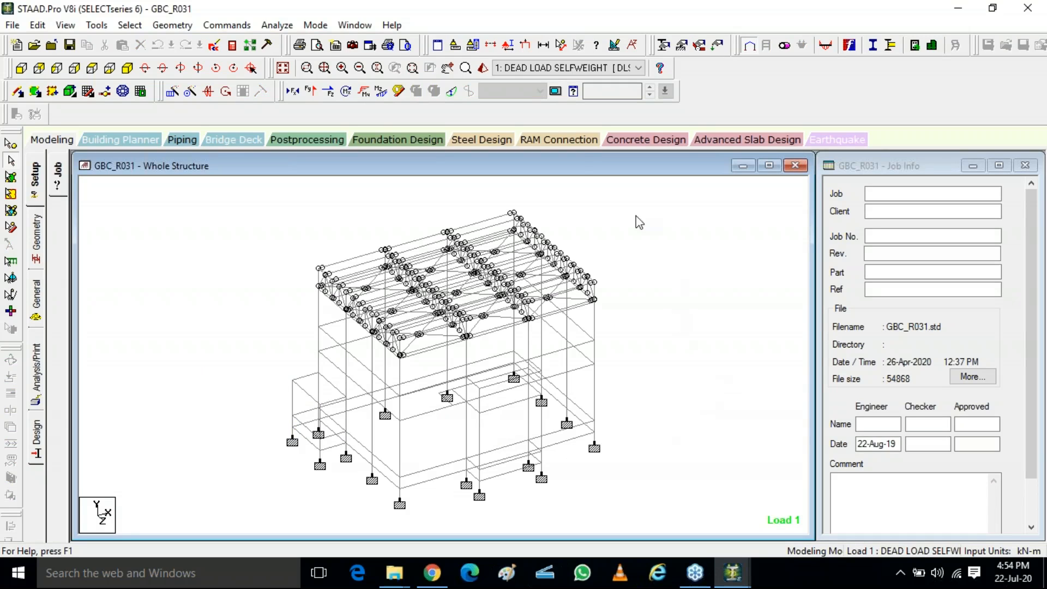
# Step: Open a 3D rendered view of the structure and maximize it
pyautogui.click(482, 67)
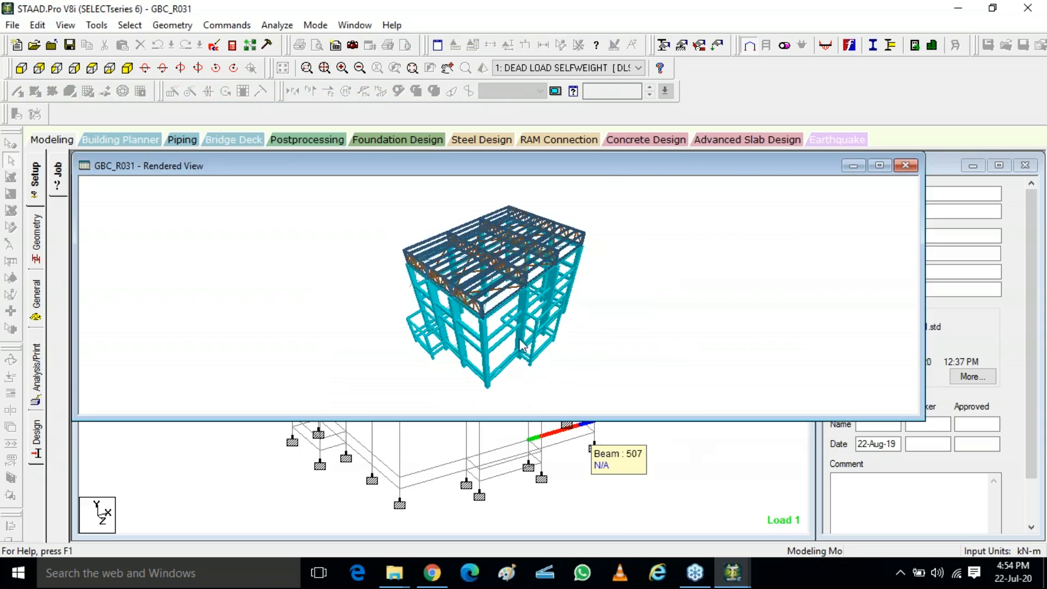
pyautogui.moveTo(521, 347); pyautogui.dragTo(534, 290)
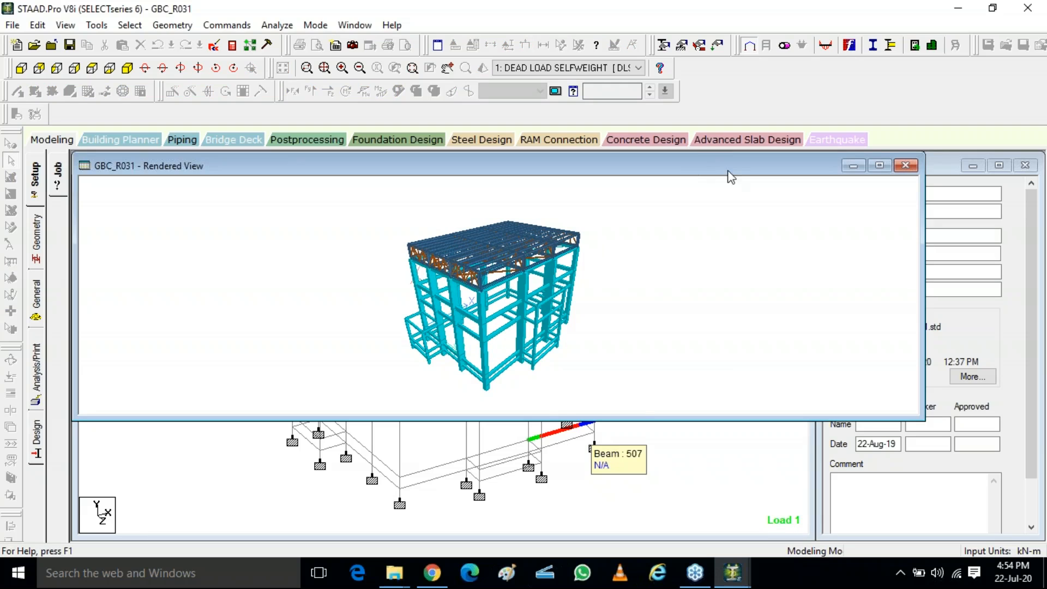
pyautogui.doubleClick(721, 167)
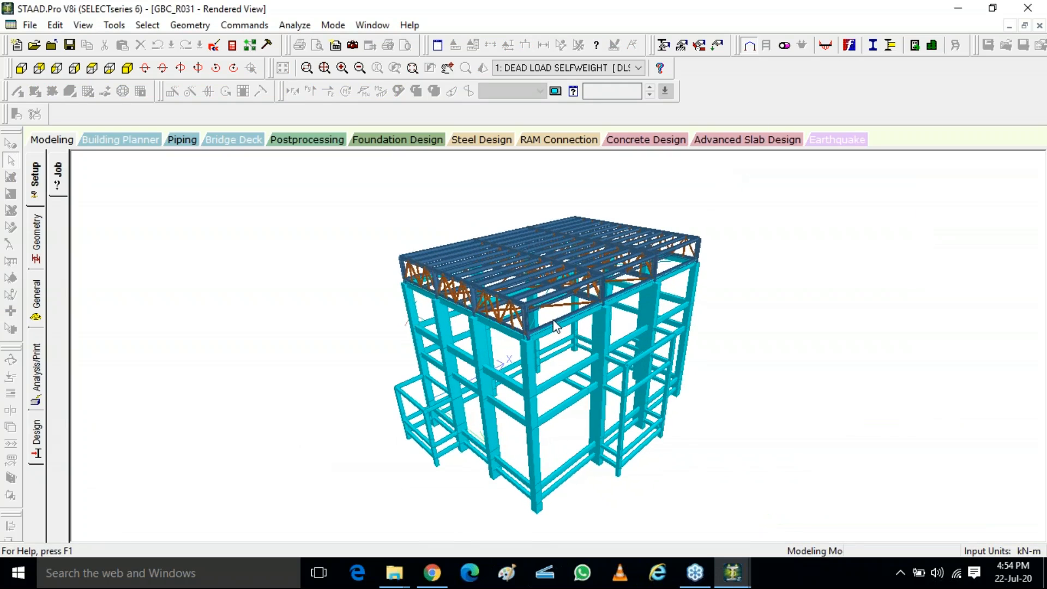
# Step: Examine the roof trusses and beam-column connections closely in the rendered view
pyautogui.scroll(4, 553, 319)
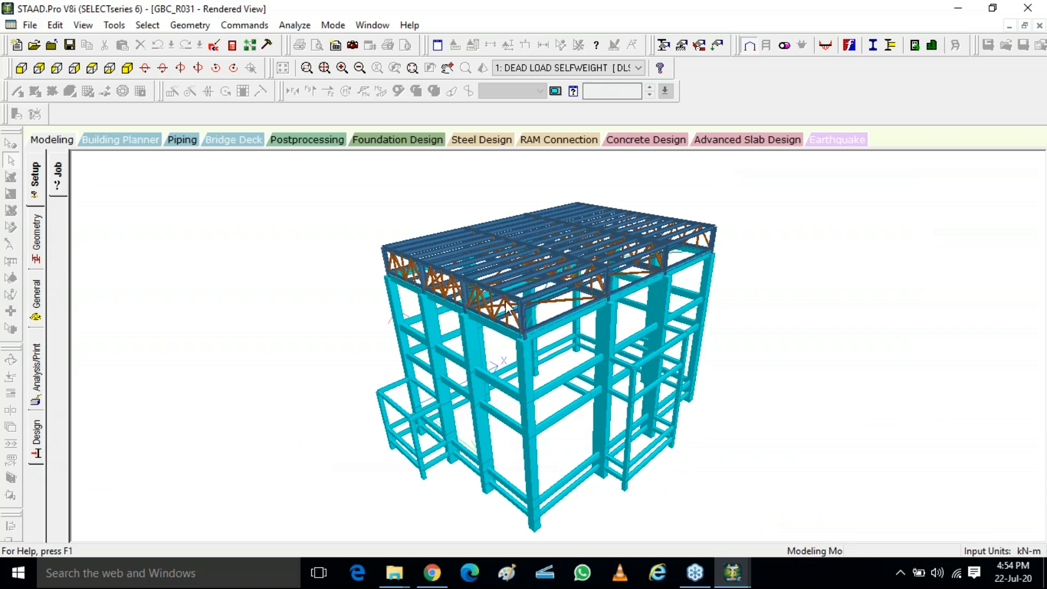
pyautogui.scroll(5, 635, 382)
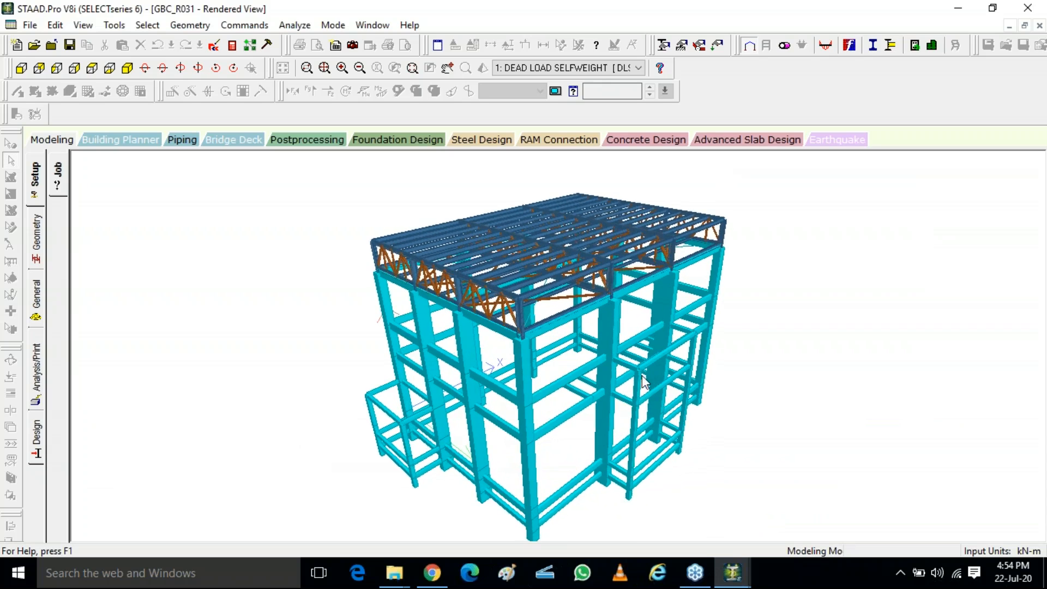
pyautogui.scroll(5, 641, 378)
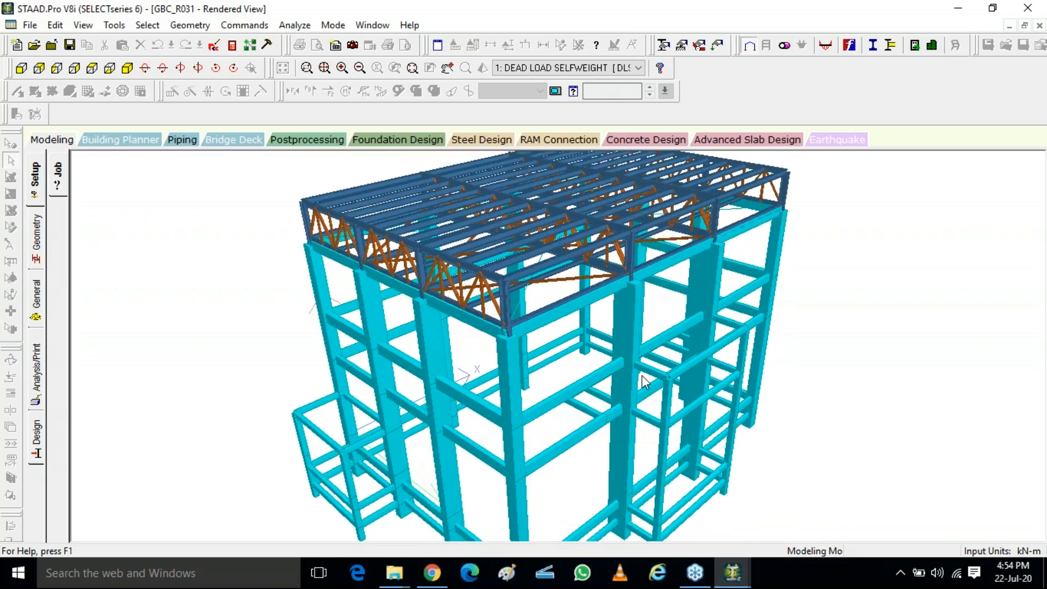
pyautogui.scroll(5, 642, 375)
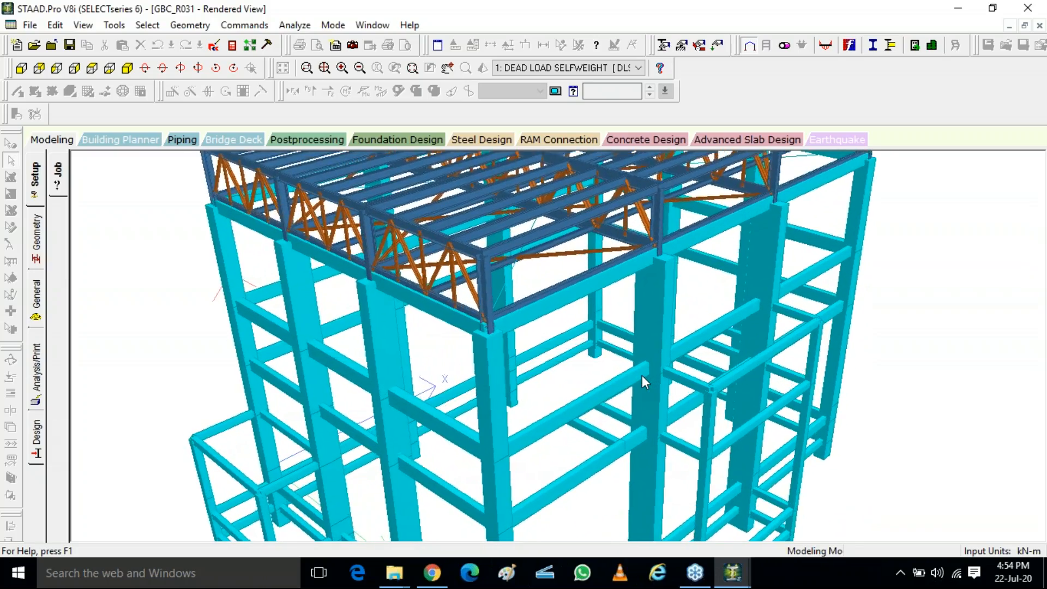
pyautogui.scroll(5, 642, 375)
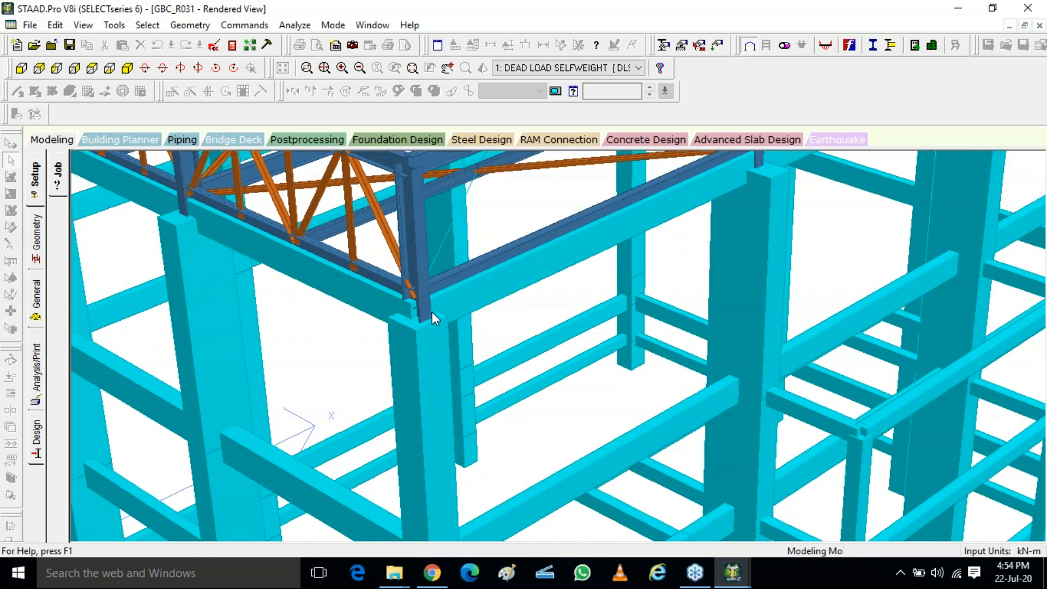
pyautogui.moveTo(432, 312); pyautogui.dragTo(439, 323)
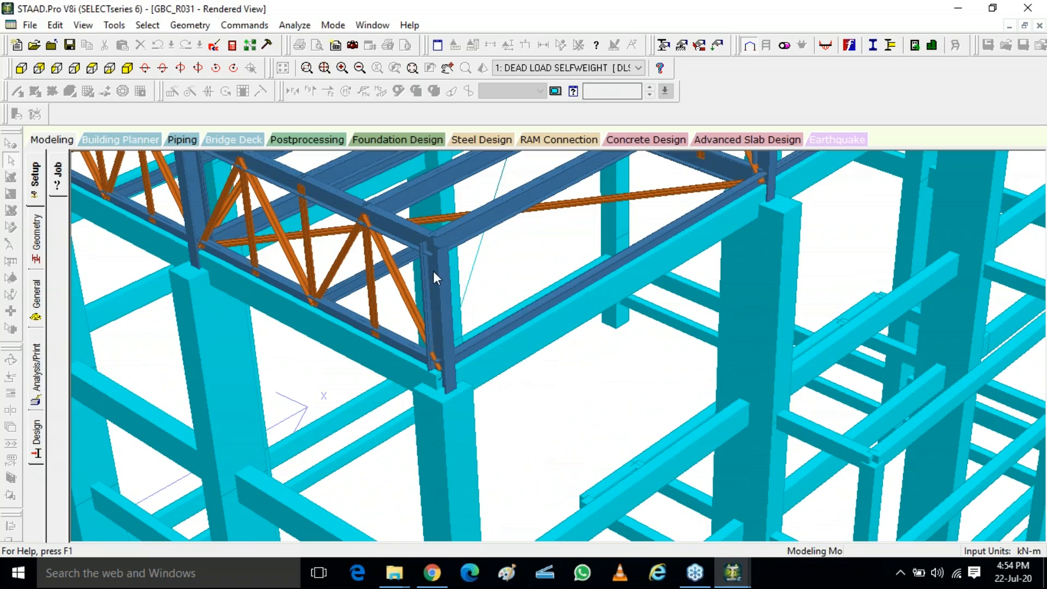
pyautogui.scroll(-3, 443, 285)
pyautogui.scroll(1, 439, 287)
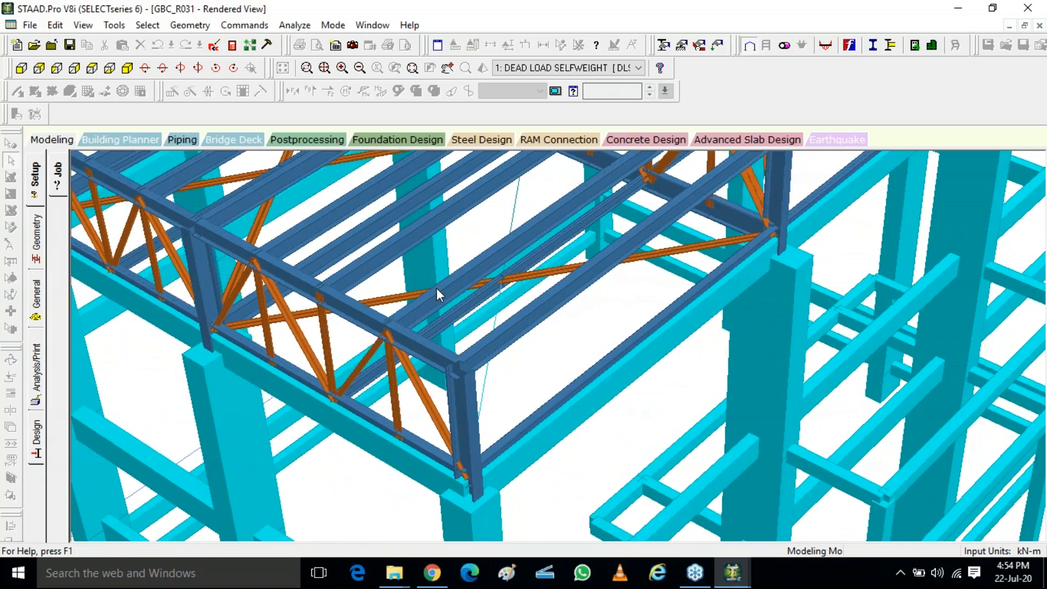
pyautogui.moveTo(436, 288); pyautogui.dragTo(434, 289)
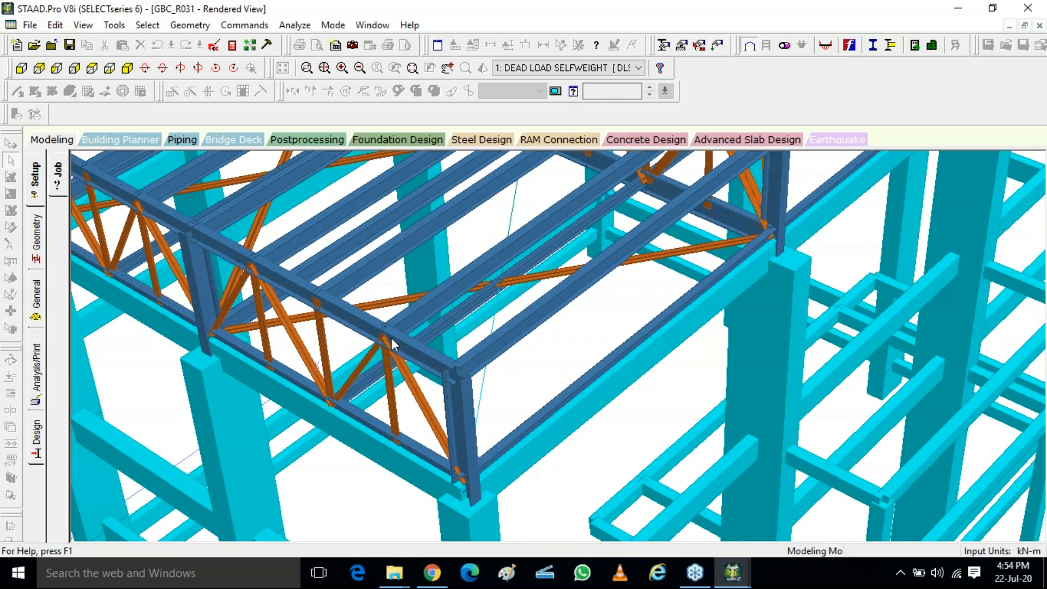
pyautogui.moveTo(391, 338)
pyautogui.mouseDown()
pyautogui.moveTo(400, 350)
pyautogui.moveTo(377, 342)
pyautogui.moveTo(391, 351)
pyautogui.moveTo(374, 334)
pyautogui.moveTo(384, 332)
pyautogui.mouseUp()
pyautogui.scroll(4, 391, 351)
pyautogui.scroll(-3, 374, 332)
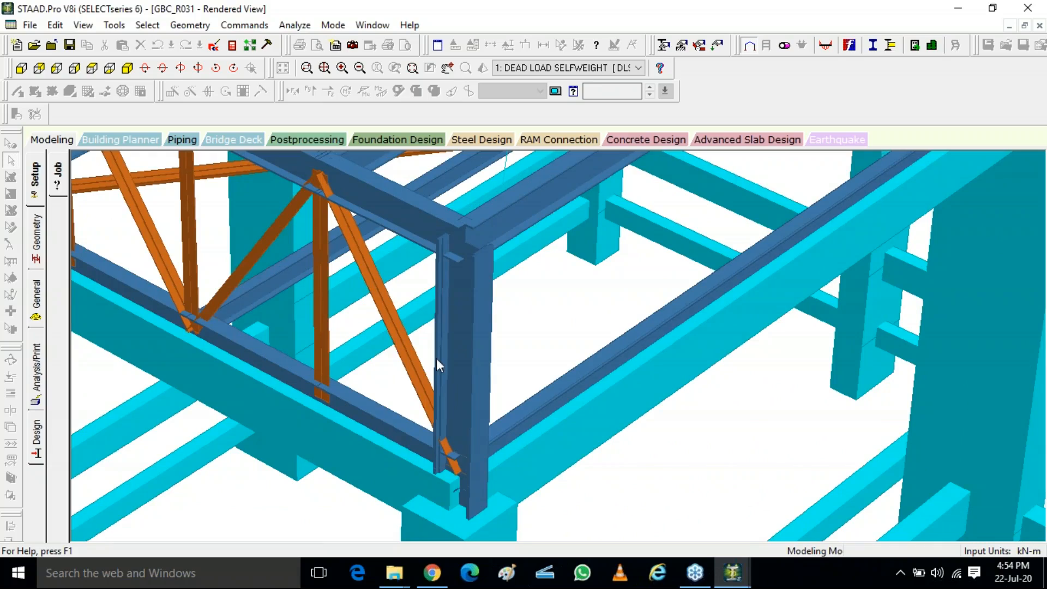
# Step: Inspect the rendered model from another angle, then return to the wireframe view of the whole structure
pyautogui.moveTo(436, 358); pyautogui.dragTo(229, 240)
pyautogui.scroll(-3, 417, 343)
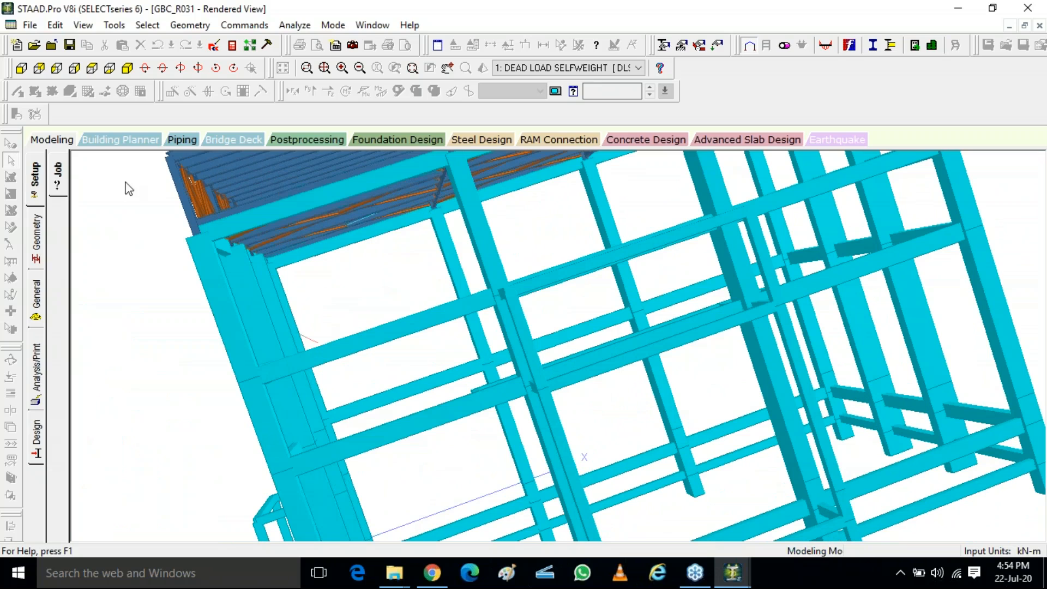
pyautogui.click(35, 144)
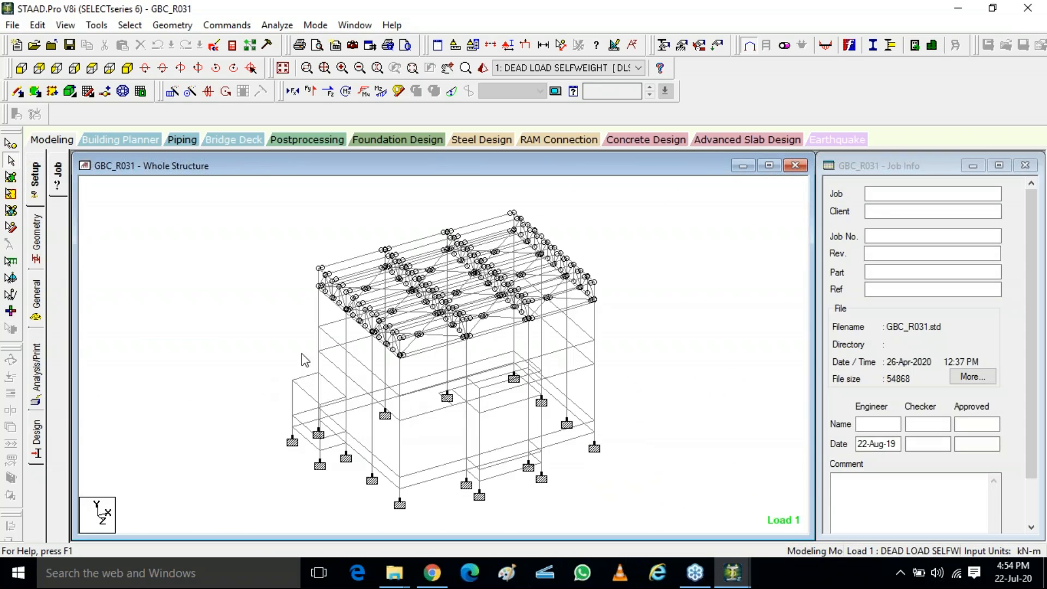
# Step: Open the information dialog of the highlighted column member and review its deflection, shear bending, loading and geometry details before closing it
pyautogui.doubleClick(319, 370)
pyautogui.click(544, 133)
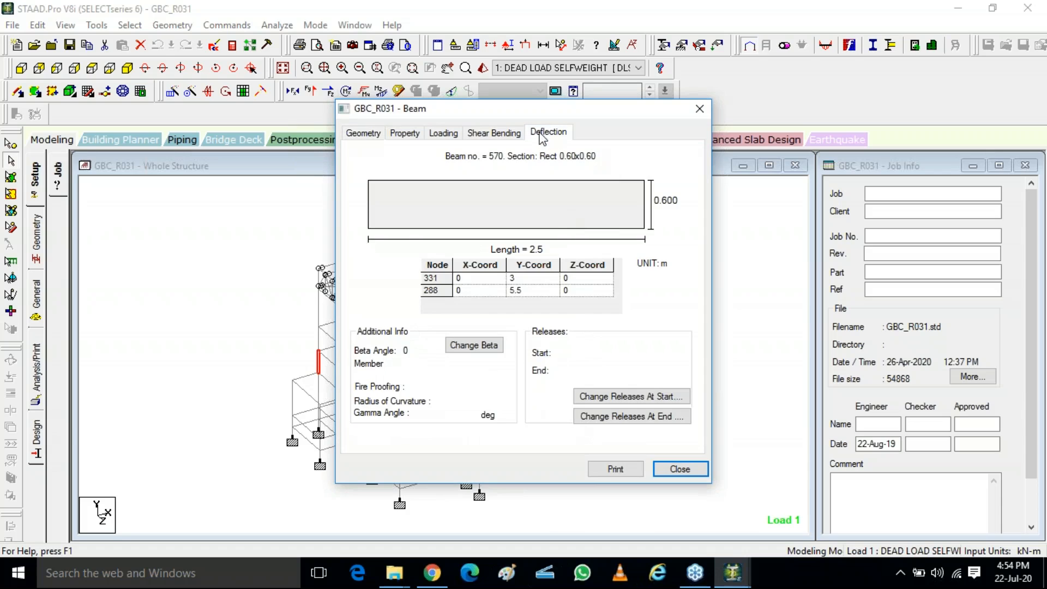
pyautogui.click(506, 136)
pyautogui.click(442, 134)
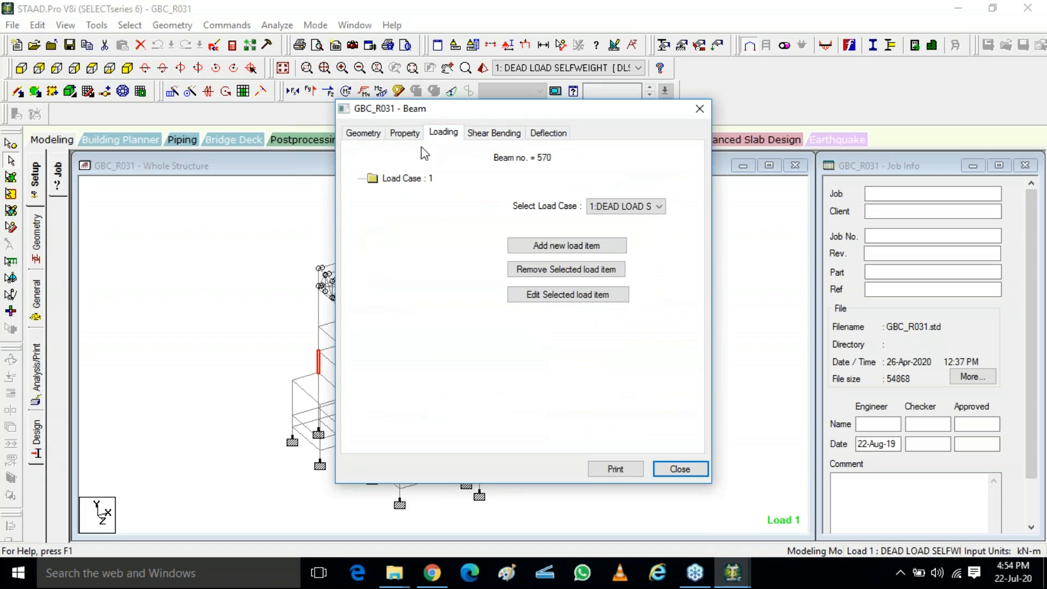
pyautogui.click(394, 136)
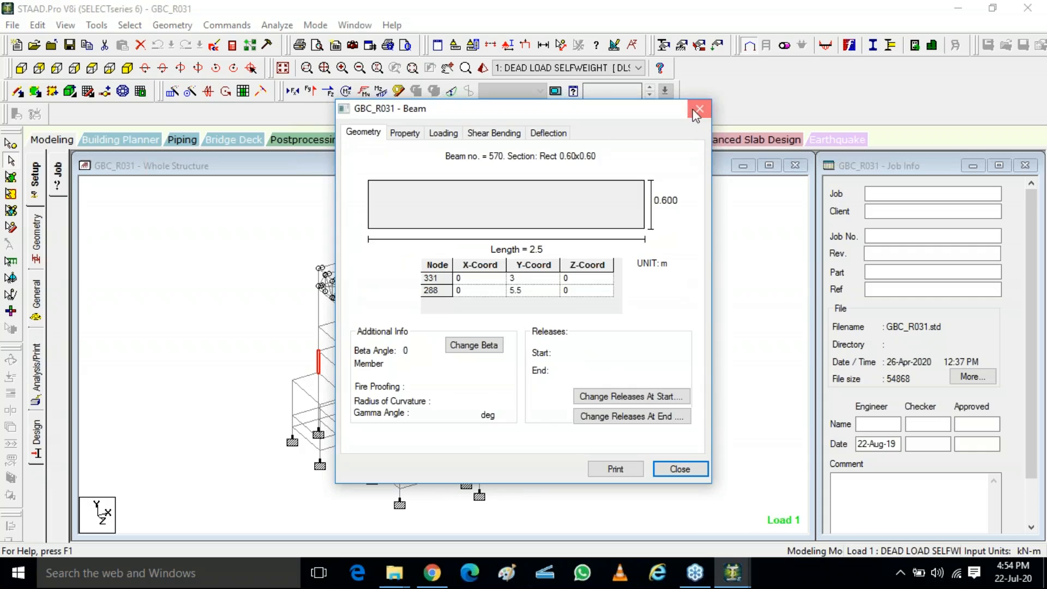
pyautogui.click(700, 108)
# Step: Open the section properties and the load definitions, expand the load case details and browse the list of load cases
pyautogui.click(36, 297)
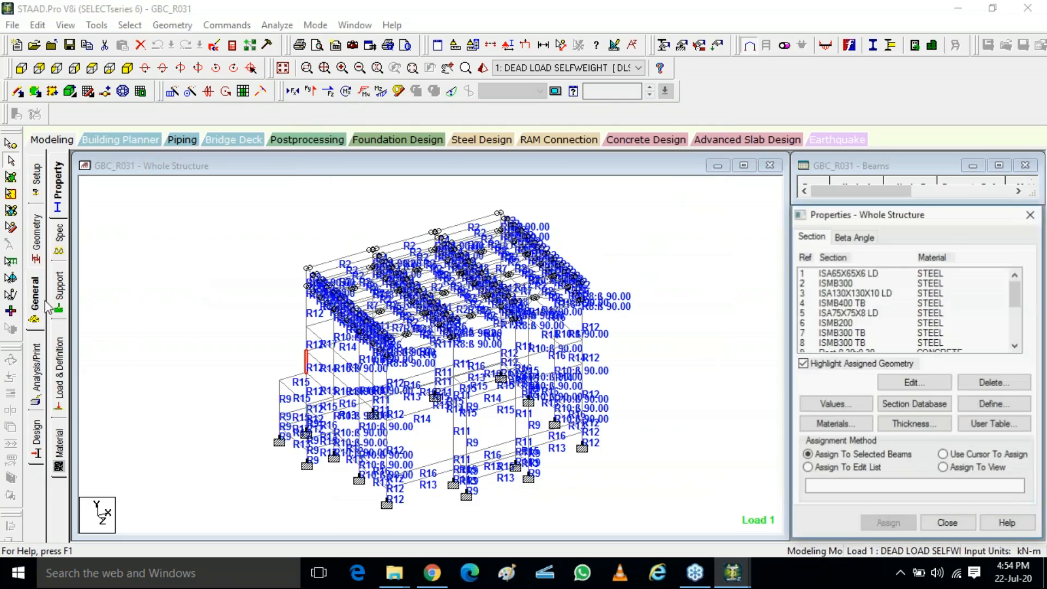
pyautogui.click(64, 363)
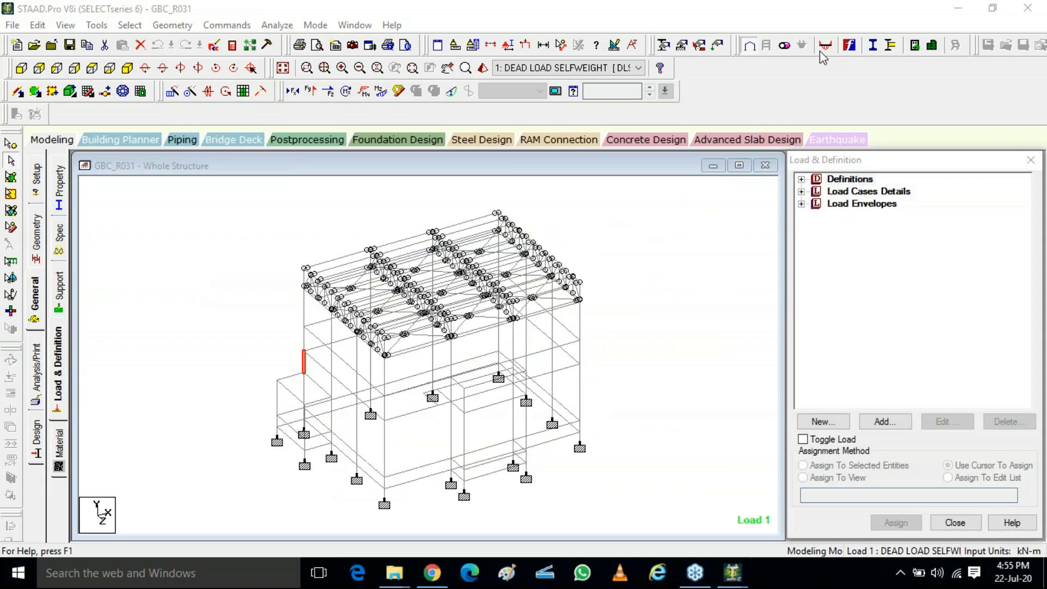
pyautogui.click(801, 191)
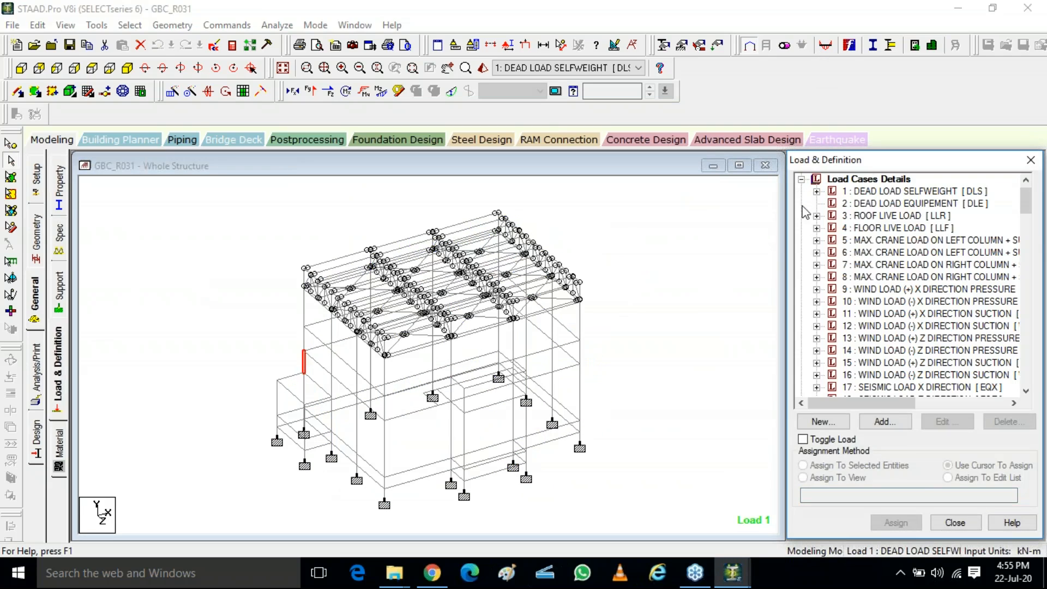
pyautogui.scroll(-2, 911, 300)
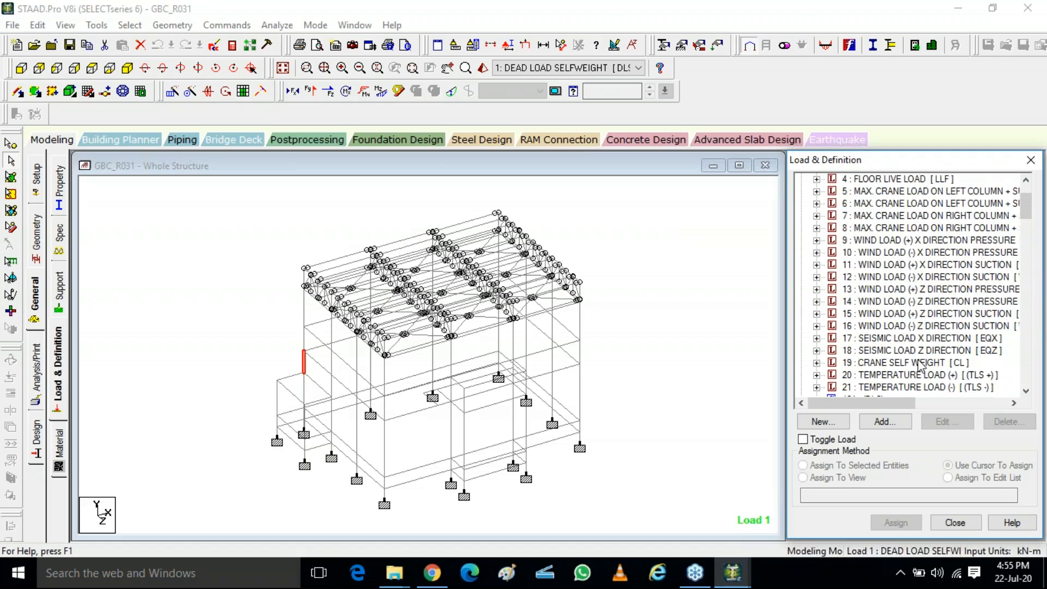
pyautogui.scroll(3, 920, 366)
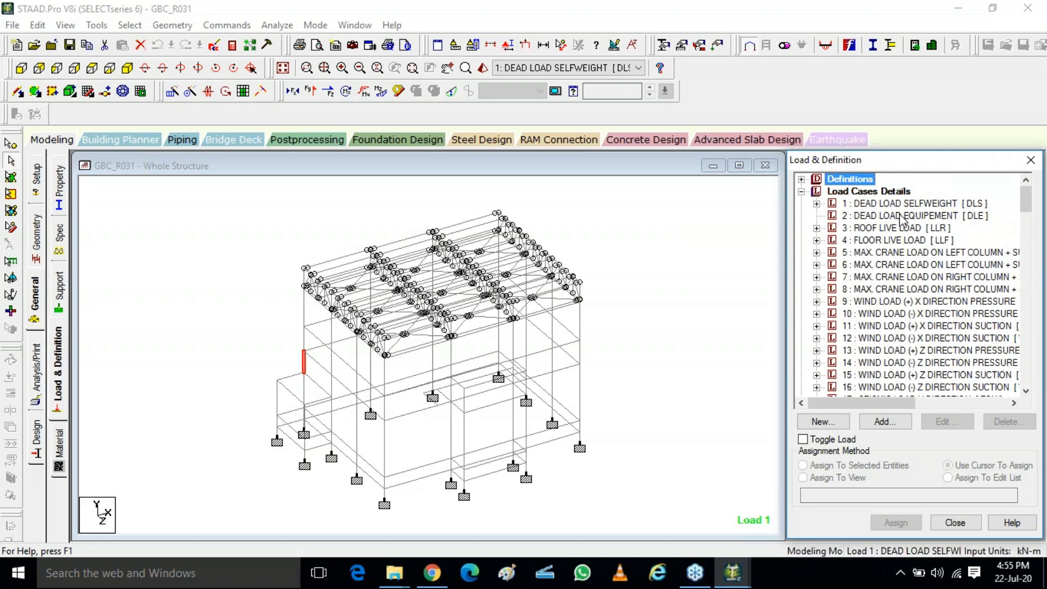